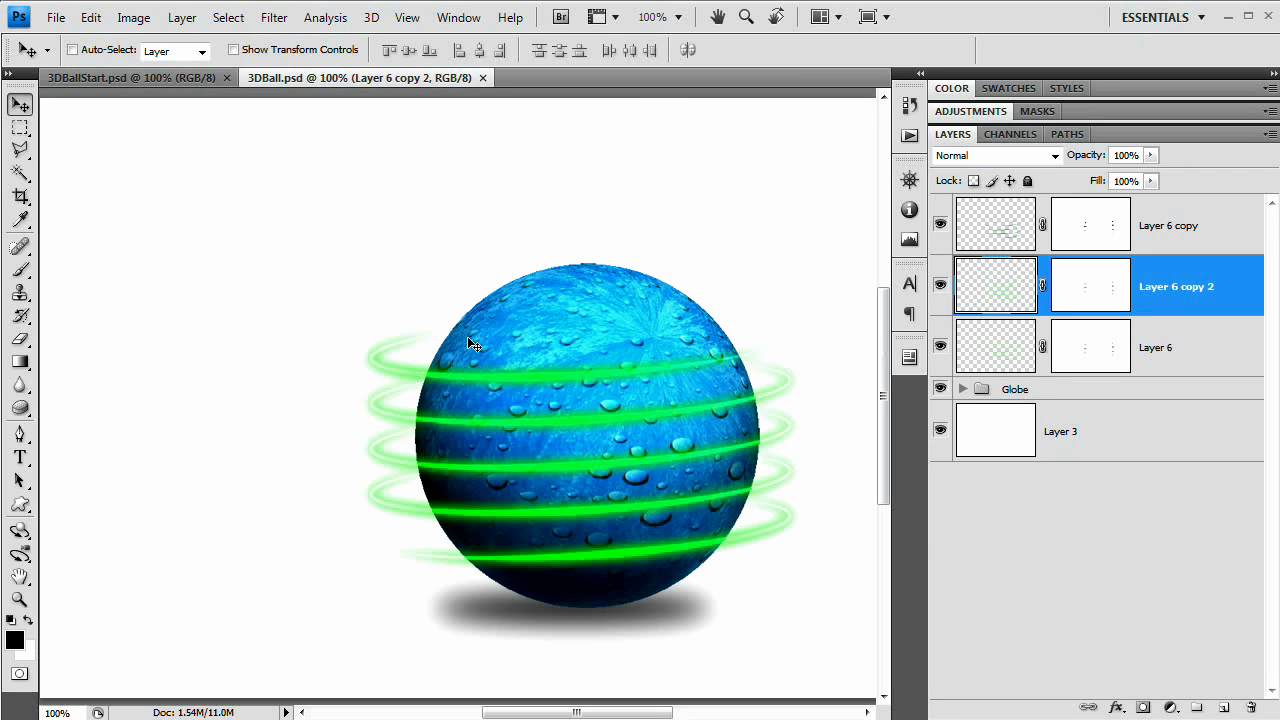
Switch to 3DBallStart.psd and add a new empty Layer 6 above the Globe group
{"action": "left_click", "coordinate": [186, 88]}
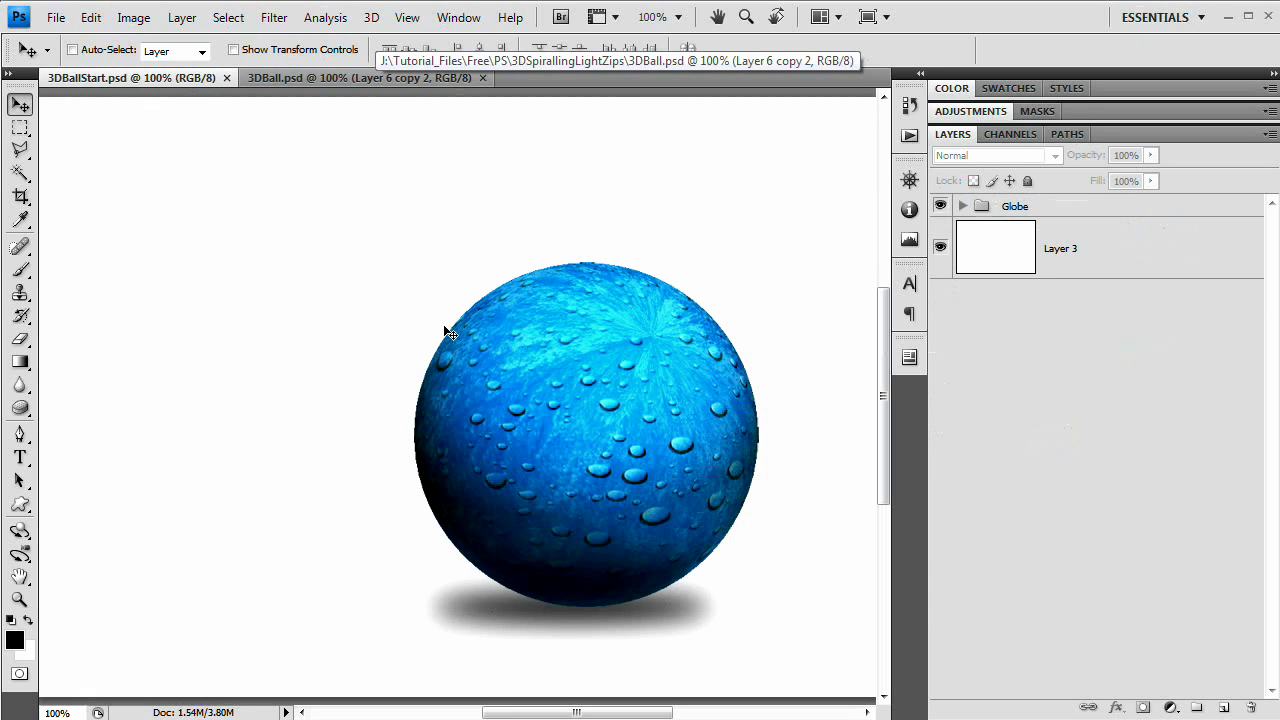
{"action": "left_click", "coordinate": [327, 79]}
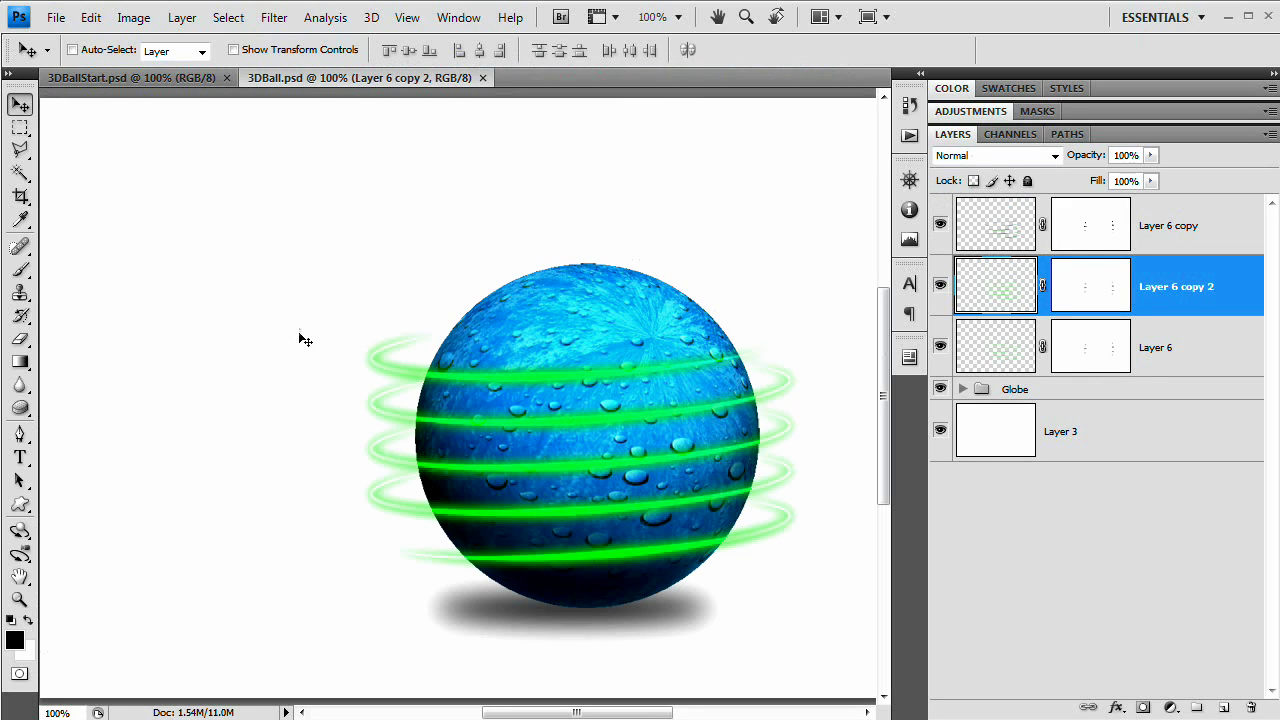
{"action": "left_click", "coordinate": [162, 82]}
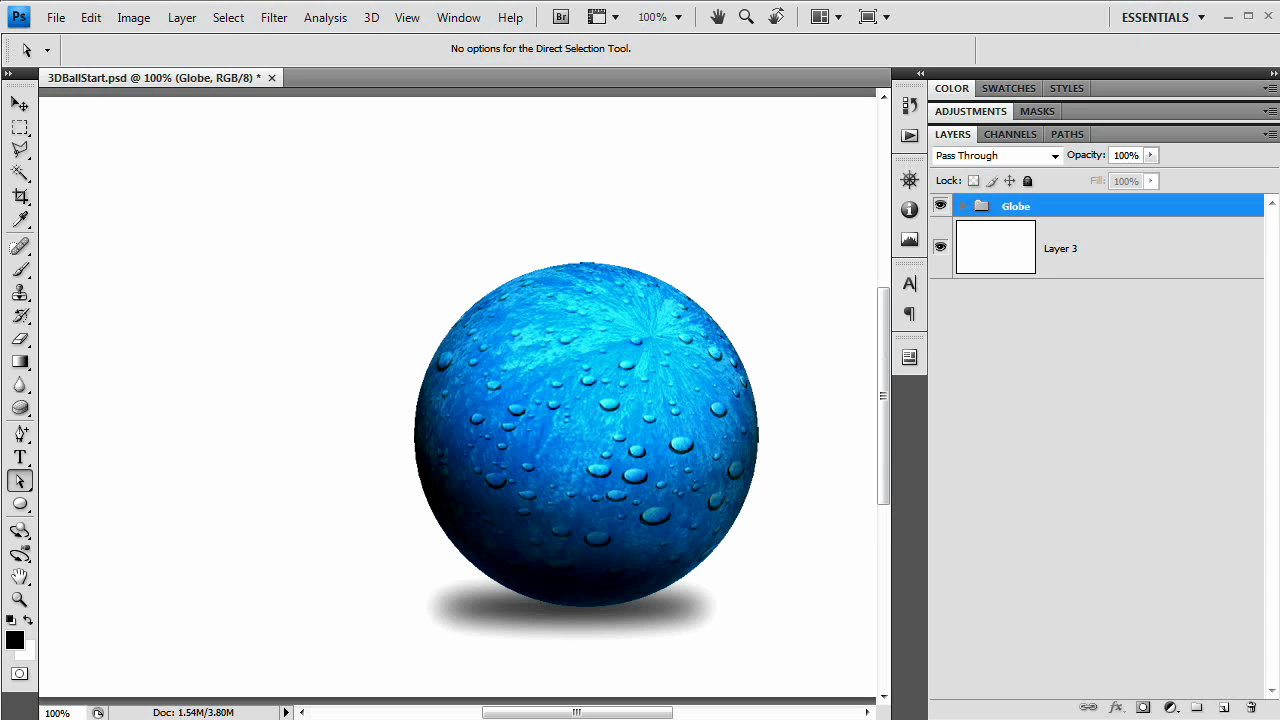
{"action": "left_click", "coordinate": [1223, 707]}
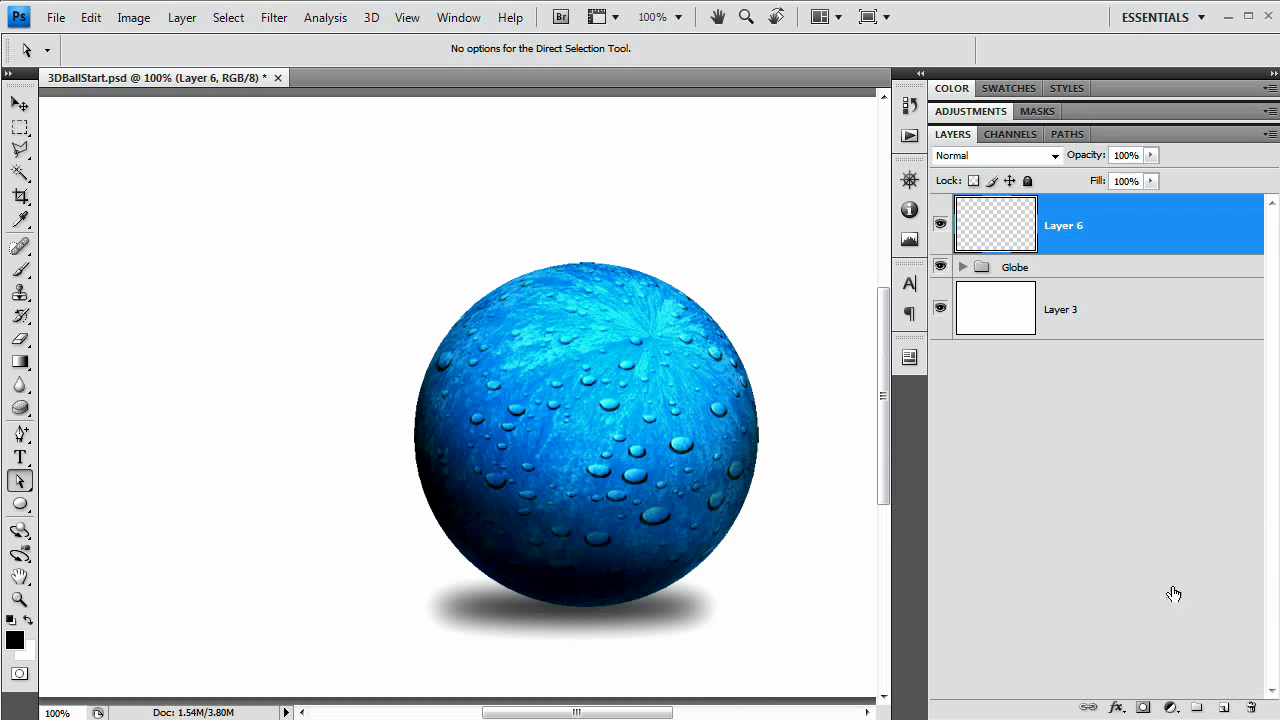
With the Ellipse Tool in Paths mode, draw a flat elliptical path across the ball's lower part
{"action": "left_click", "coordinate": [1068, 134]}
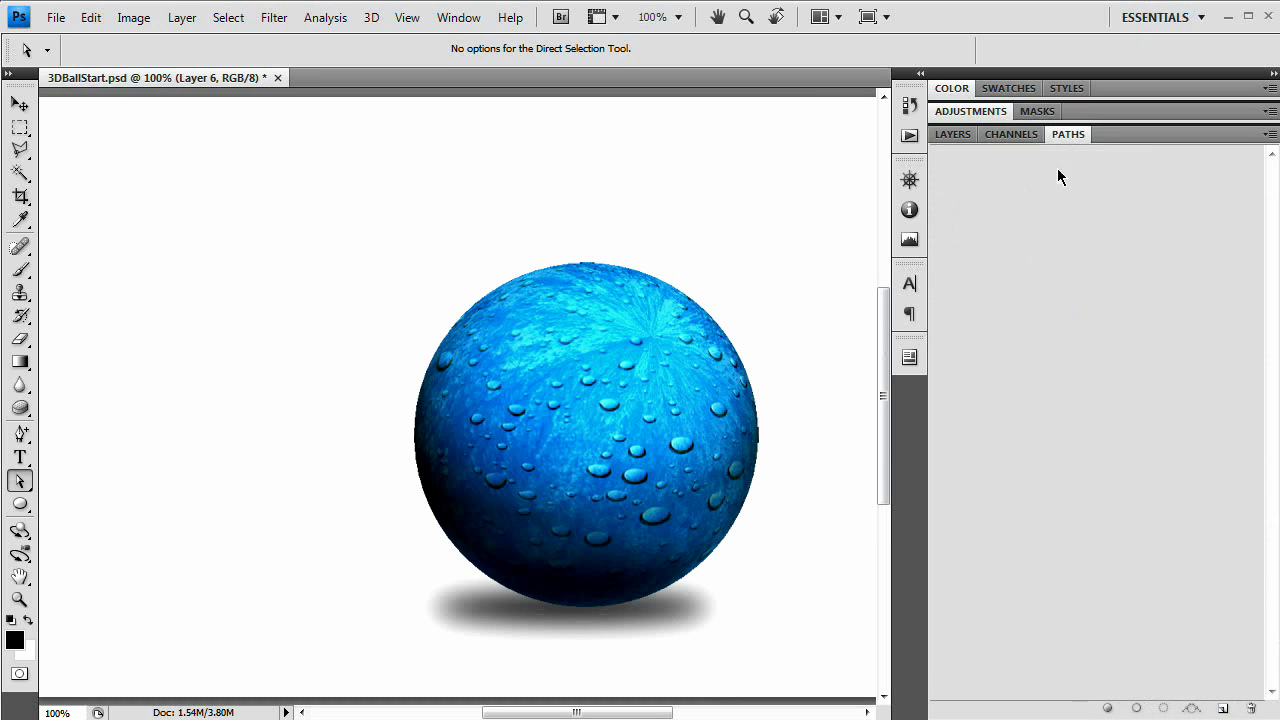
{"action": "left_click", "coordinate": [21, 505]}
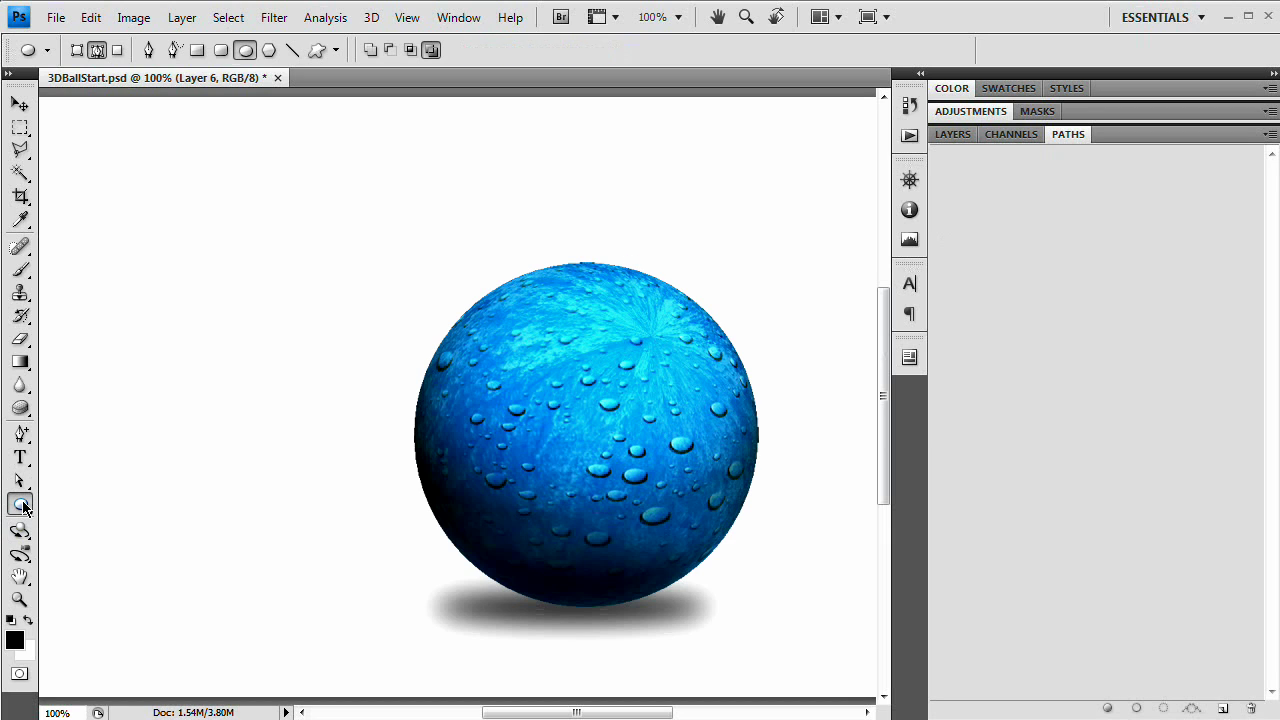
{"action": "left_click", "coordinate": [22, 506]}
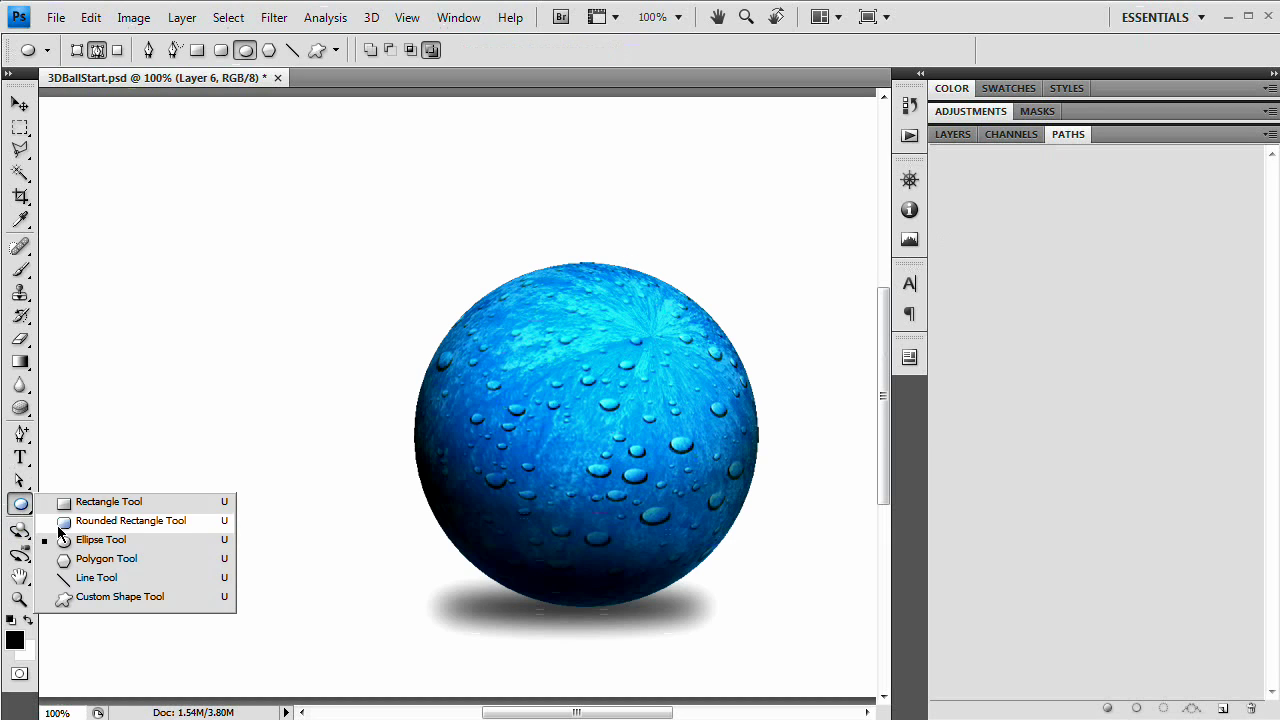
{"action": "left_click", "coordinate": [107, 539]}
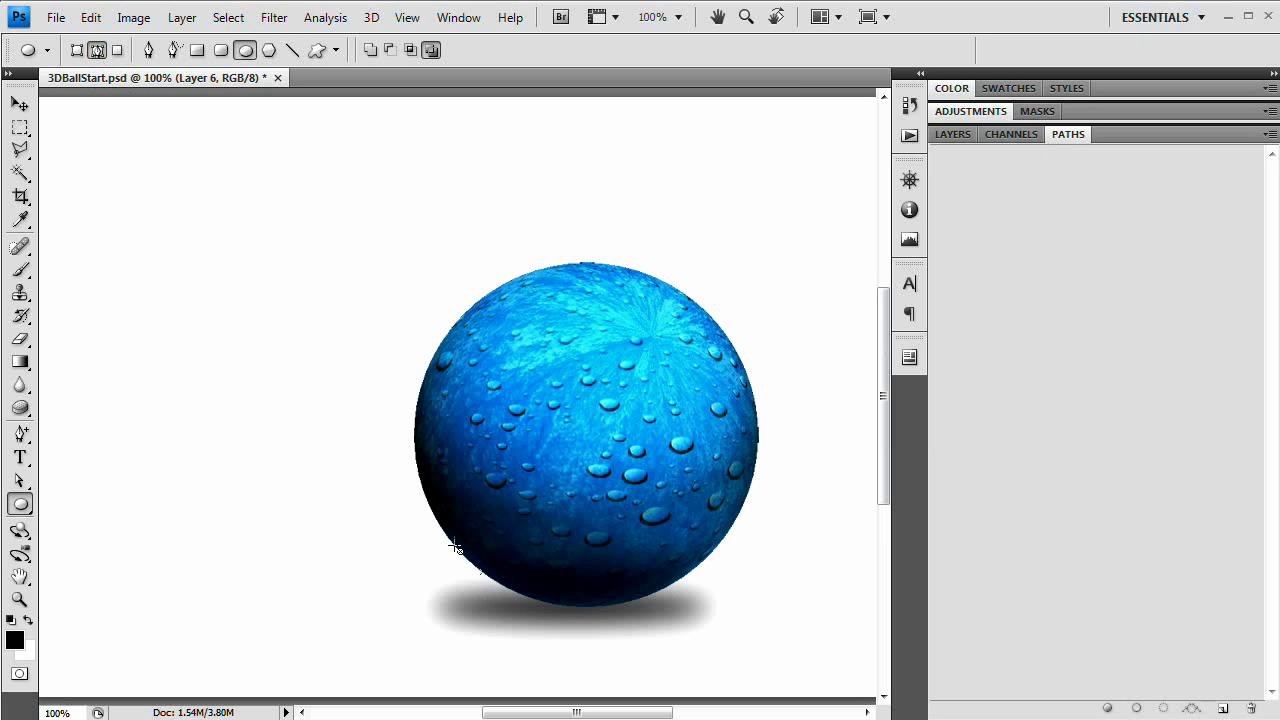
{"action": "left_click_drag", "start_coordinate": [391, 523], "coordinate": [776, 561]}
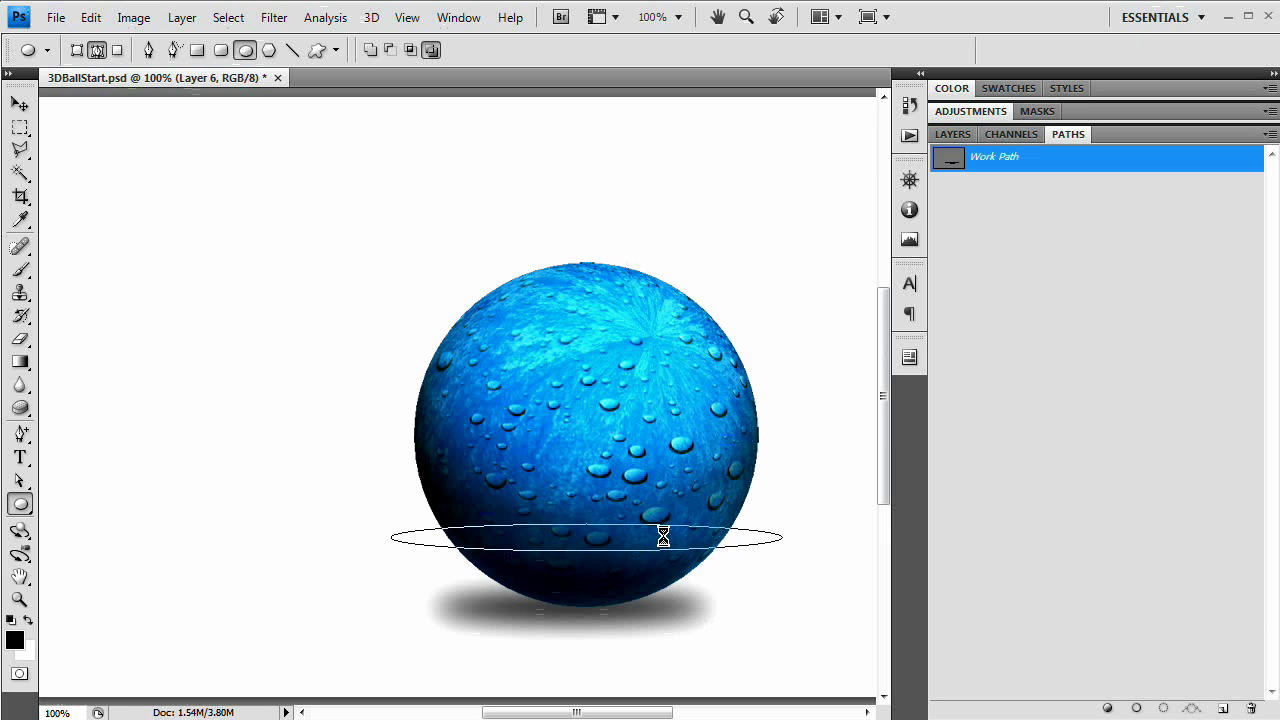
Select the ellipse path with the Direct Selection Tool to reveal its anchors
{"action": "left_click", "coordinate": [21, 484]}
{"action": "left_click", "coordinate": [21, 484]}
{"action": "left_click", "coordinate": [46, 482]}
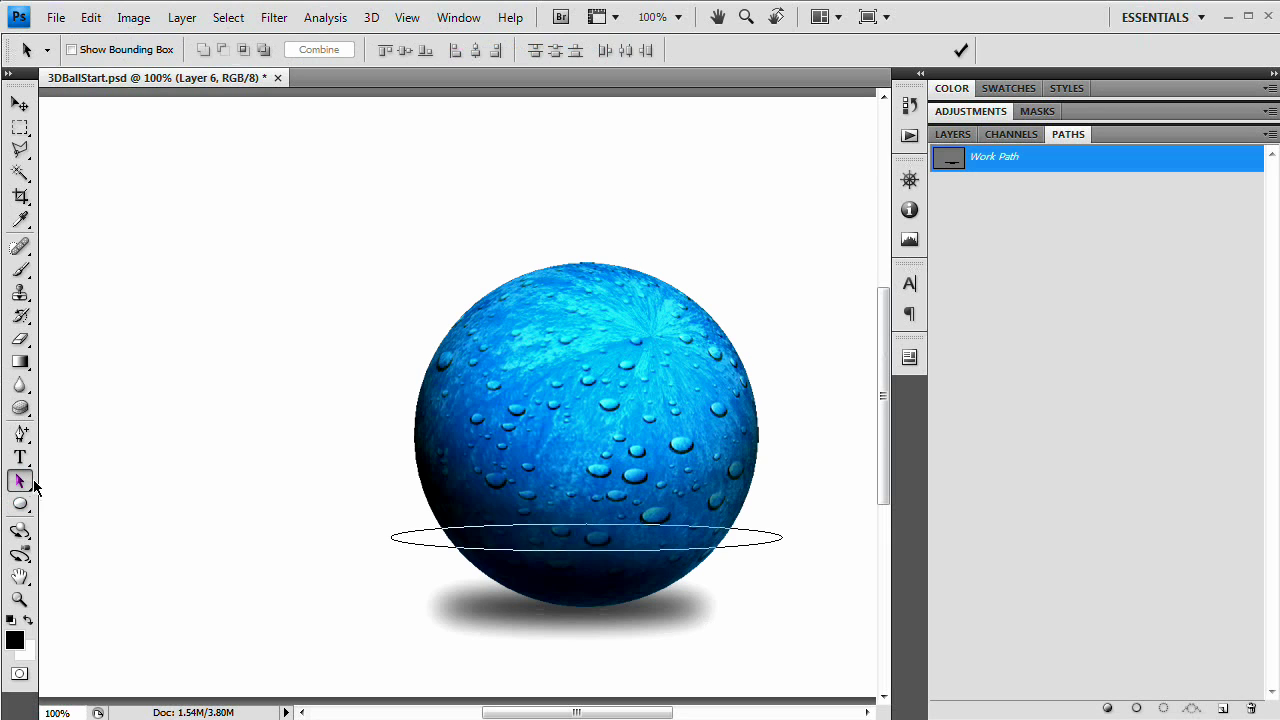
{"action": "left_click", "coordinate": [21, 484]}
{"action": "left_click", "coordinate": [80, 503]}
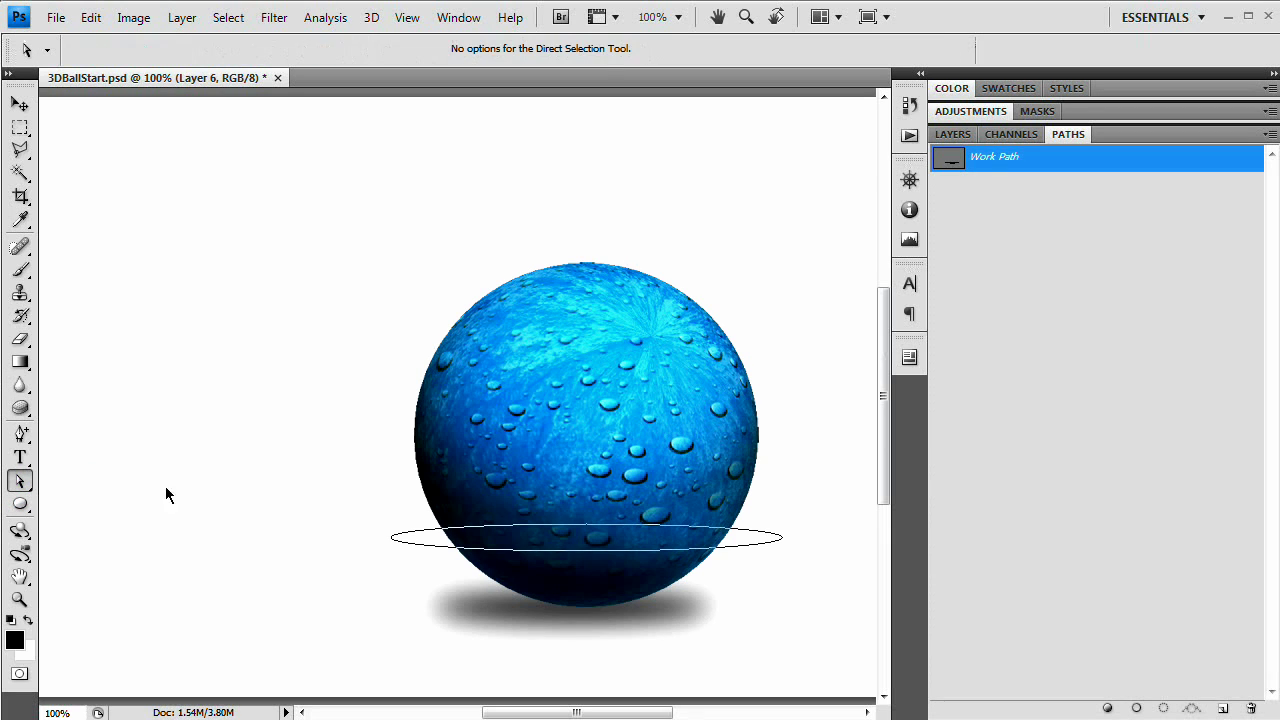
{"action": "left_click", "coordinate": [565, 530]}
Add anchors on the ellipse's left and right sides, then delete the top anchor to open the path
{"action": "left_click", "coordinate": [20, 434]}
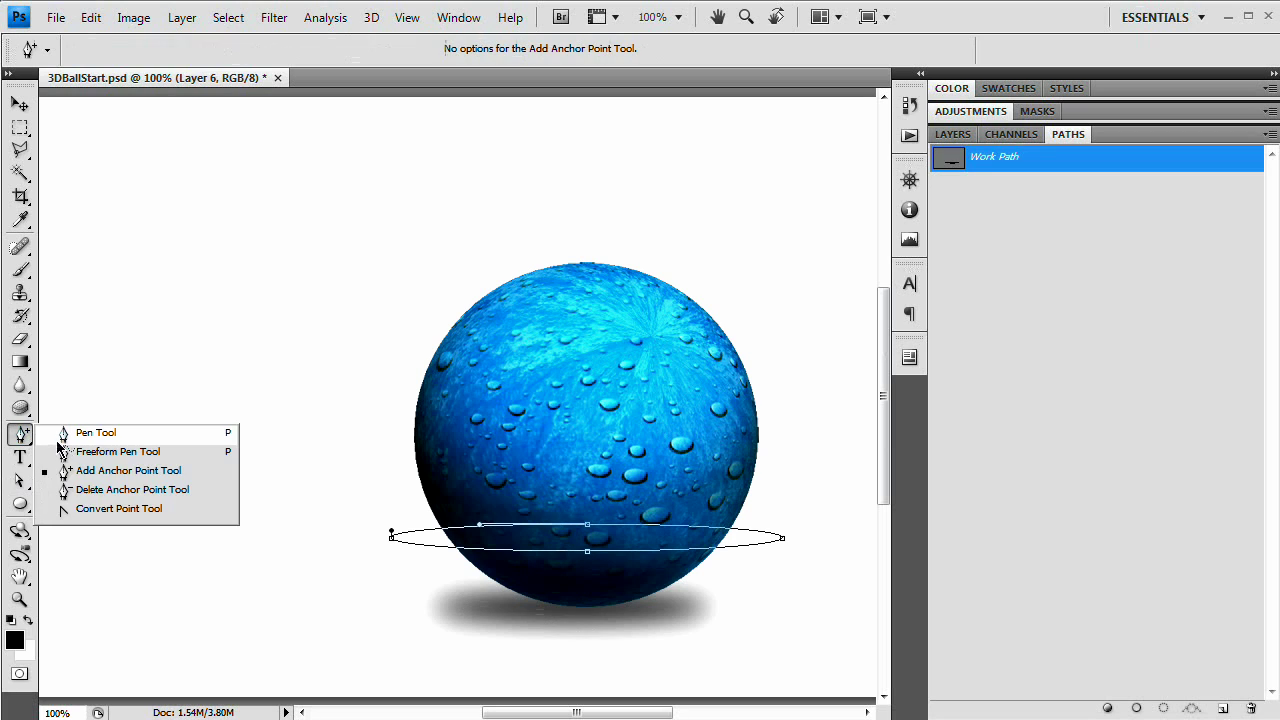
{"action": "left_click", "coordinate": [121, 474]}
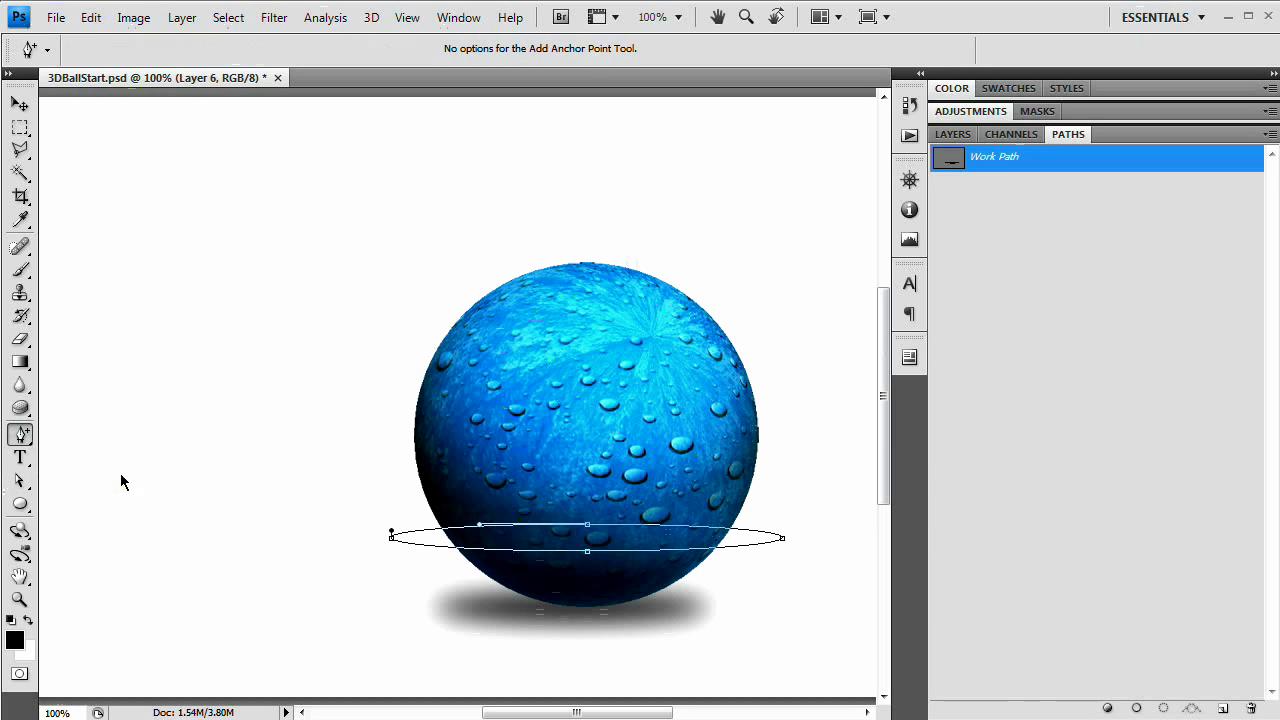
{"action": "left_click", "coordinate": [465, 535]}
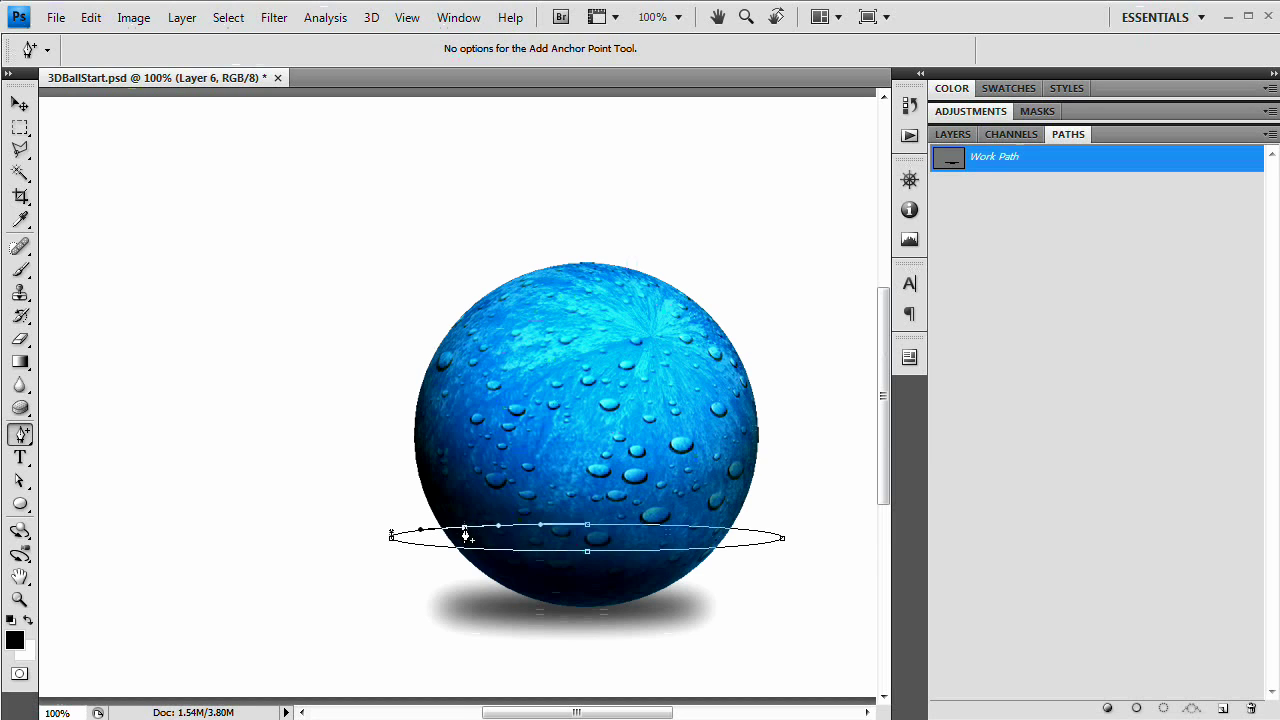
{"action": "left_click", "coordinate": [713, 533]}
{"action": "left_click", "coordinate": [20, 481]}
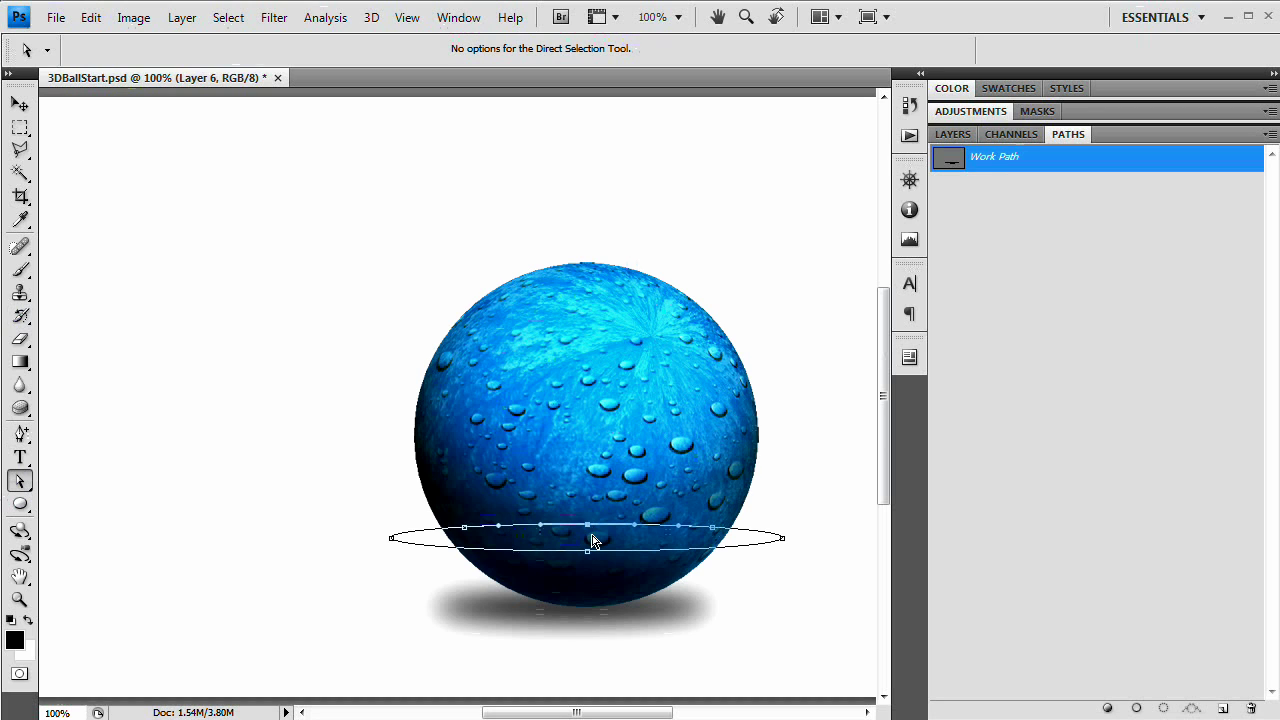
{"action": "key", "text": "Delete"}
{"action": "left_click", "coordinate": [257, 594]}
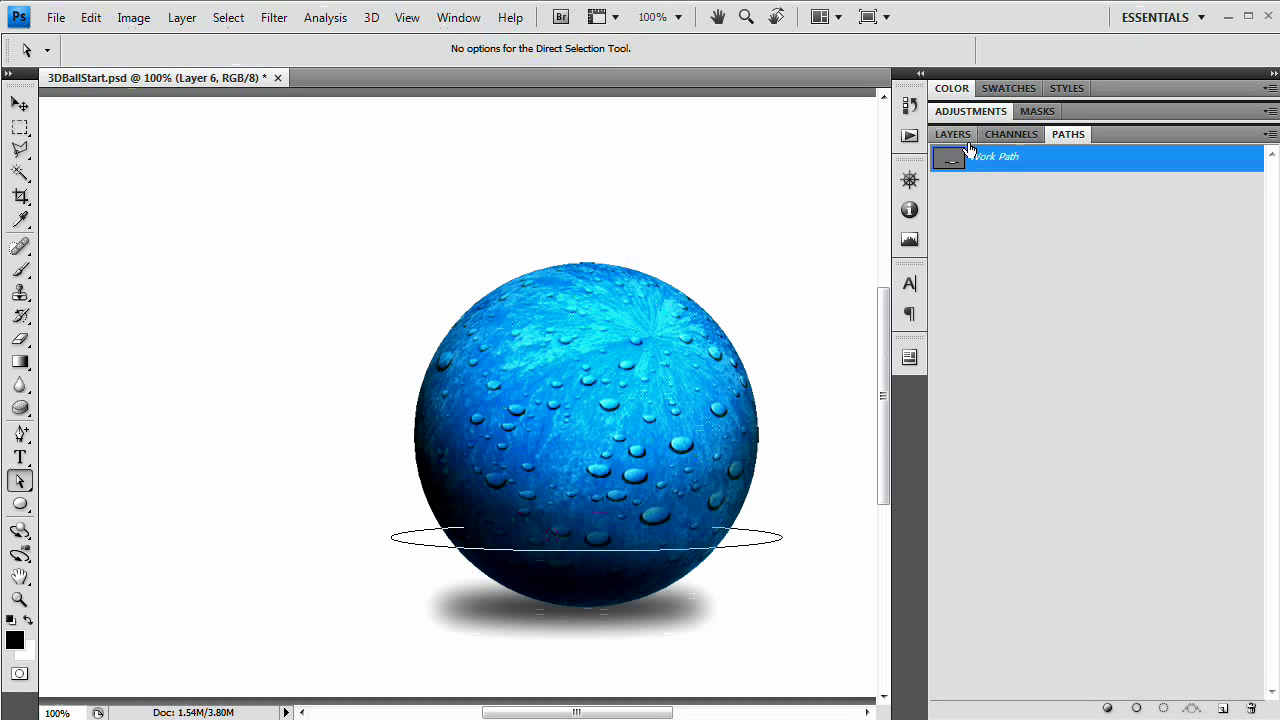
Save the Work Path as Path 1, duplicate it as Path 1 copy, and delete the copy's upper-left segment
{"action": "left_click_drag", "start_coordinate": [974, 168], "coordinate": [1224, 711]}
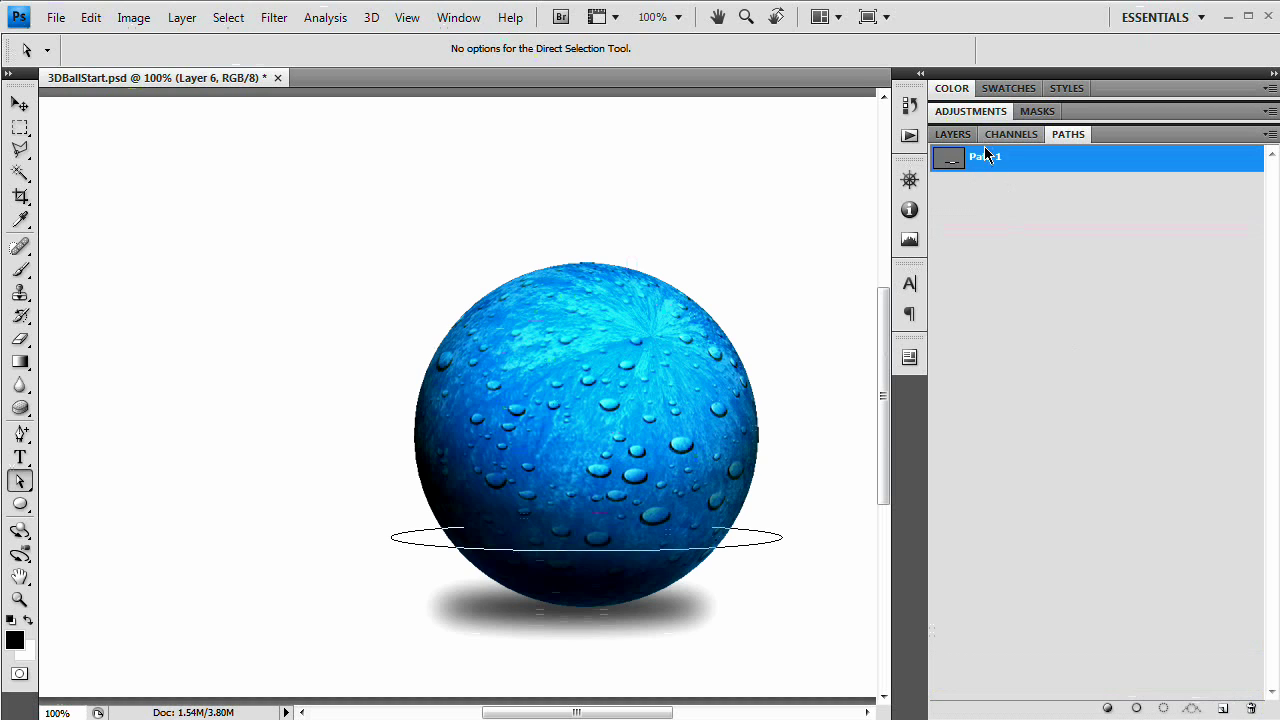
{"action": "right_click", "coordinate": [993, 166]}
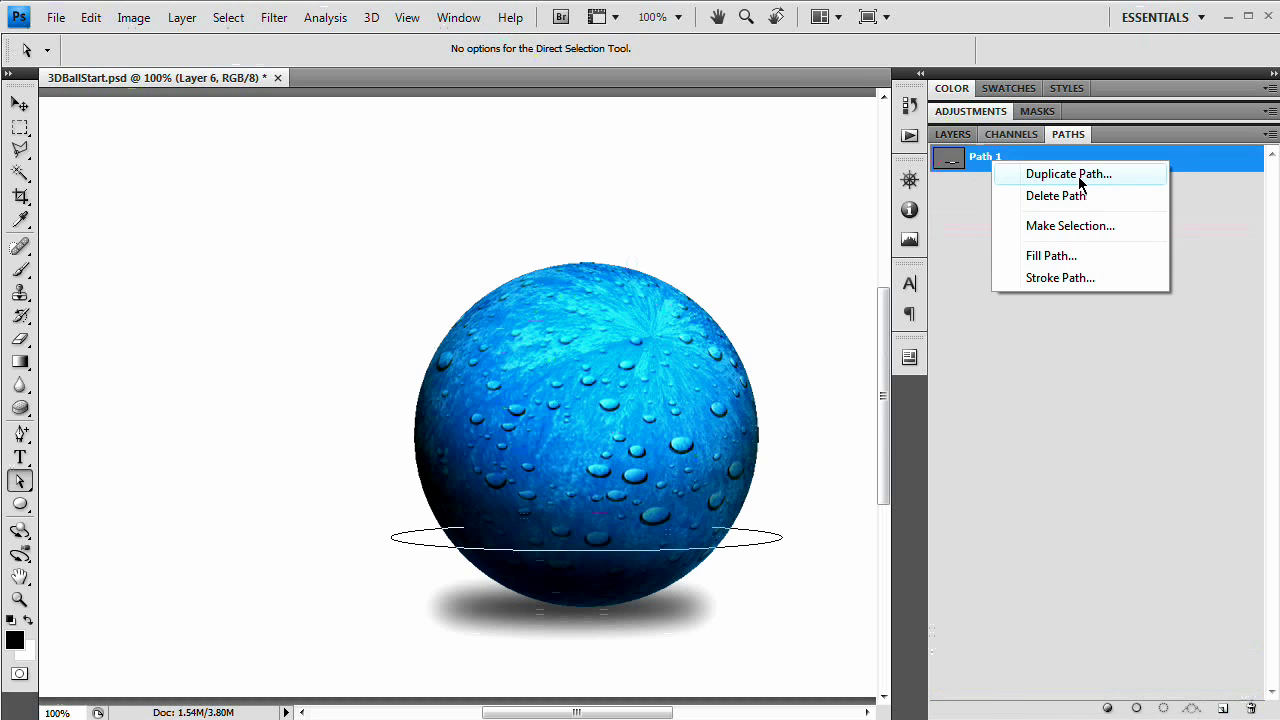
{"action": "left_click", "coordinate": [1077, 172]}
{"action": "left_click", "coordinate": [952, 348]}
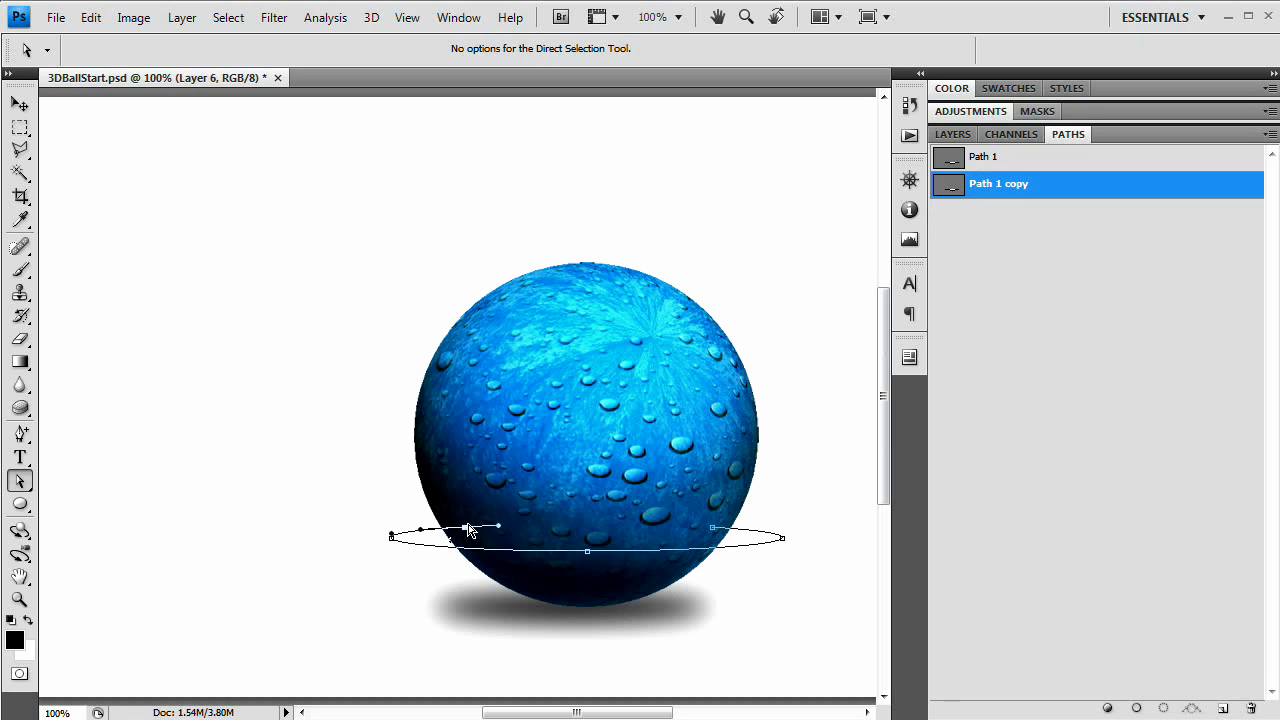
{"action": "key", "text": "Delete"}
Choose the Brush Tool with a 7 px diameter and 100% hardness
{"action": "left_click", "coordinate": [20, 269]}
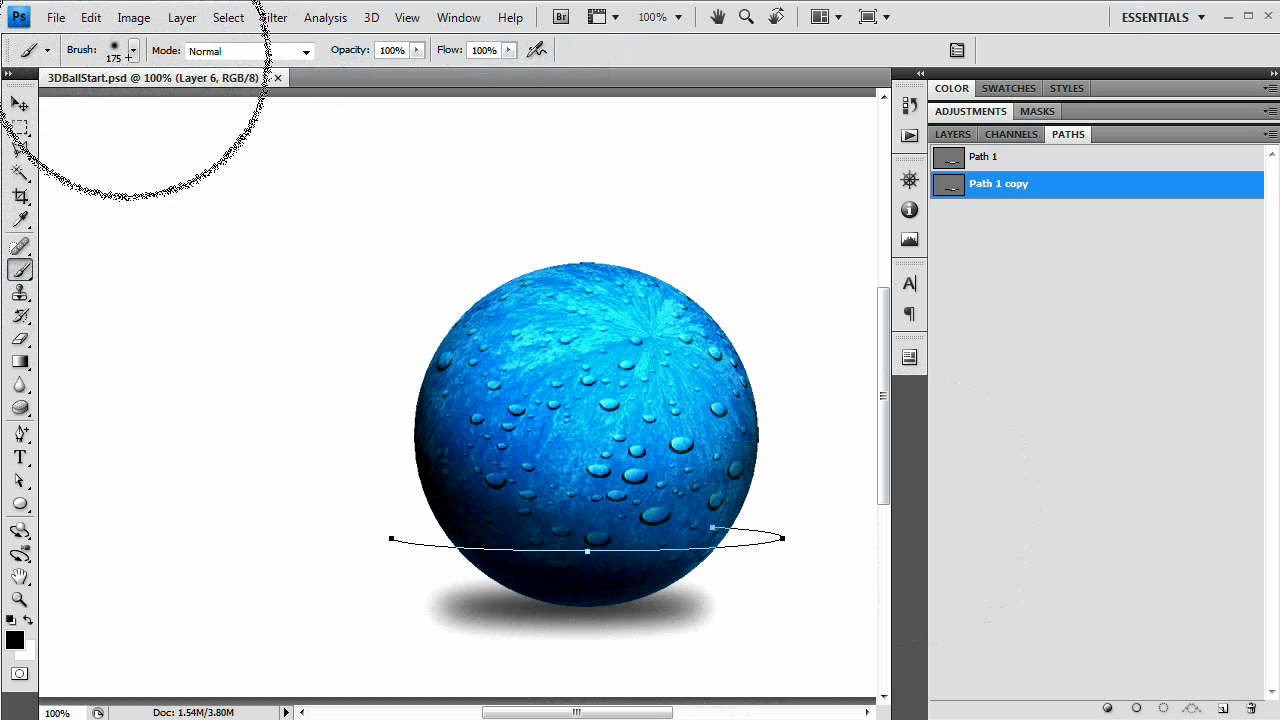
{"action": "left_click", "coordinate": [132, 54]}
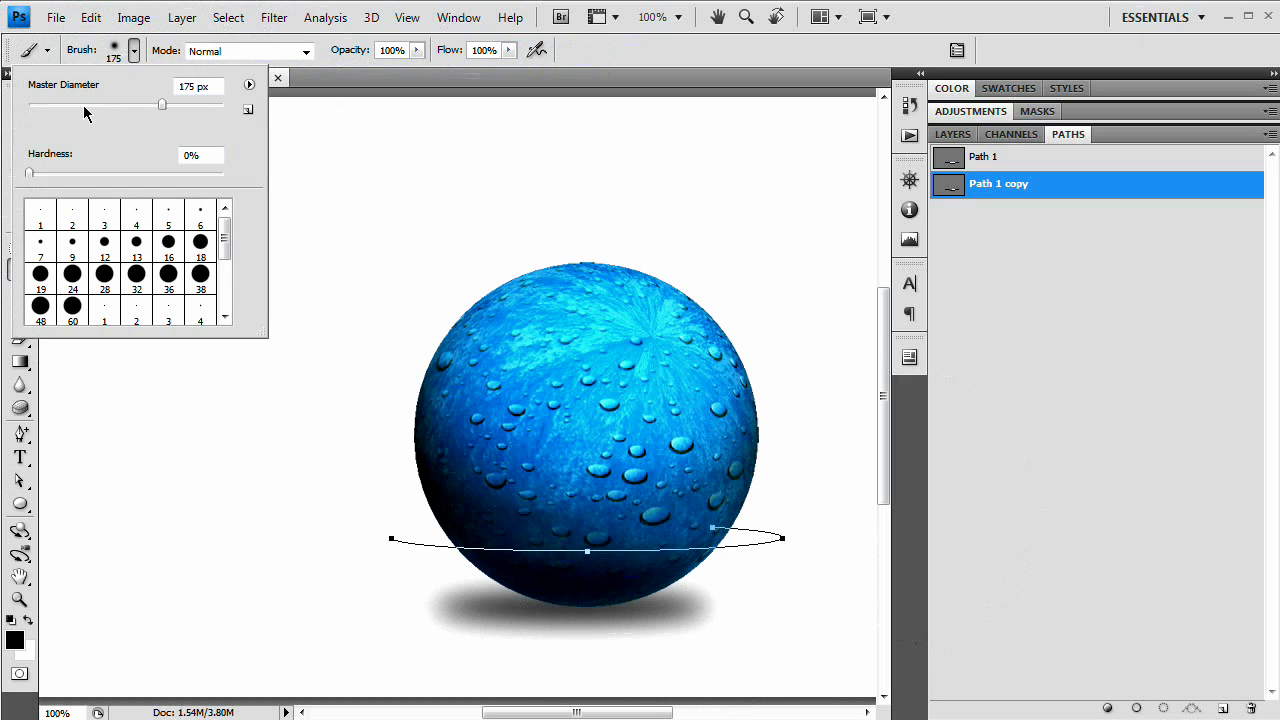
{"action": "left_click_drag", "start_coordinate": [191, 89], "coordinate": [107, 83]}
{"action": "type", "text": "7"}
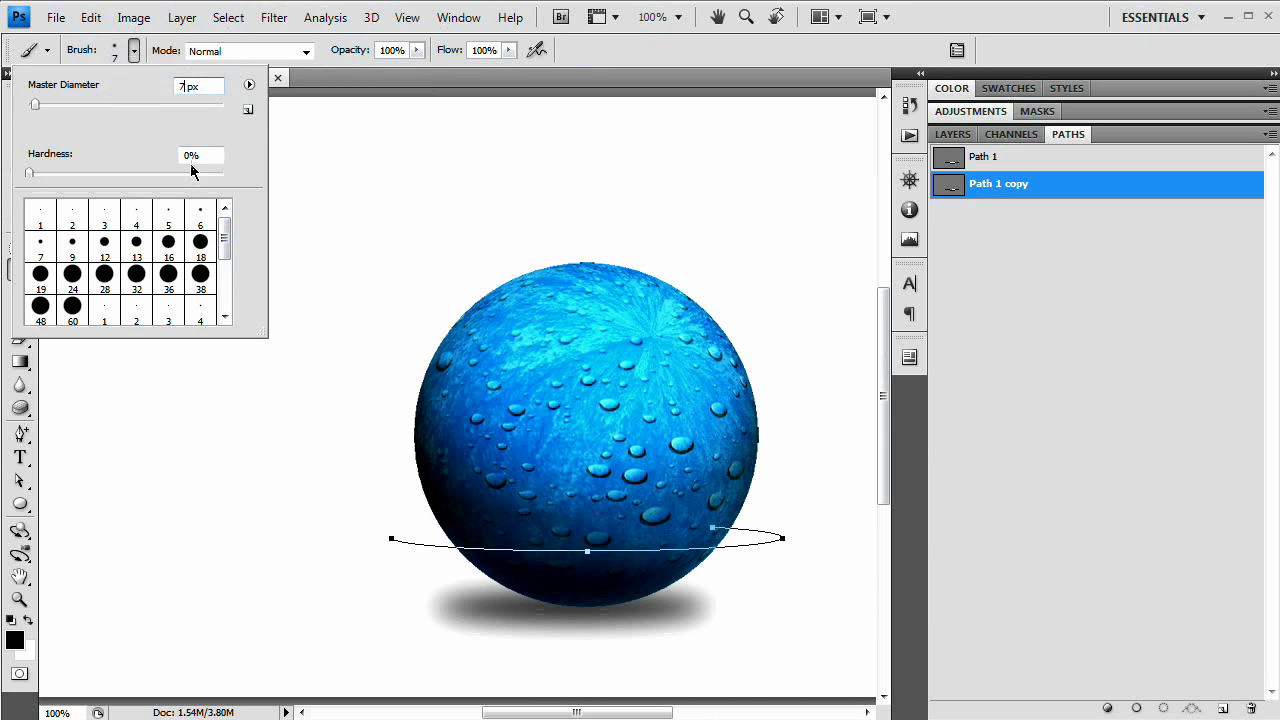
{"action": "left_click_drag", "start_coordinate": [195, 160], "coordinate": [183, 160]}
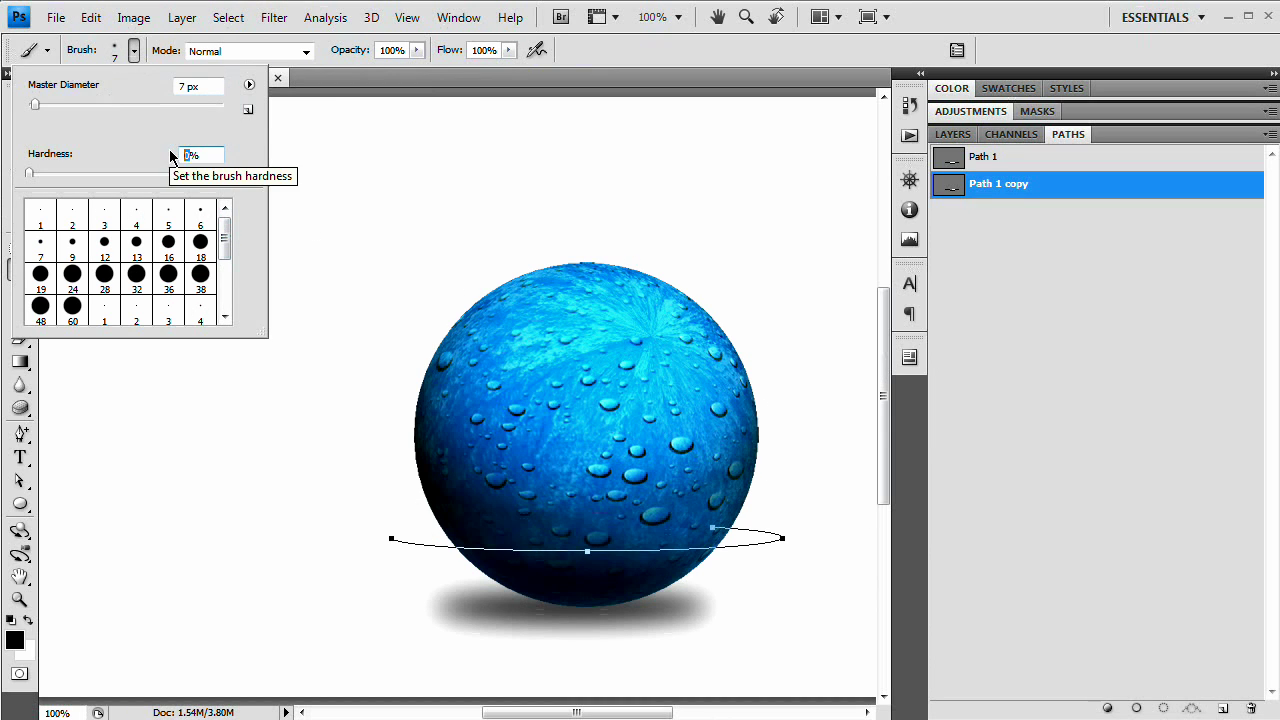
{"action": "type", "text": "100"}
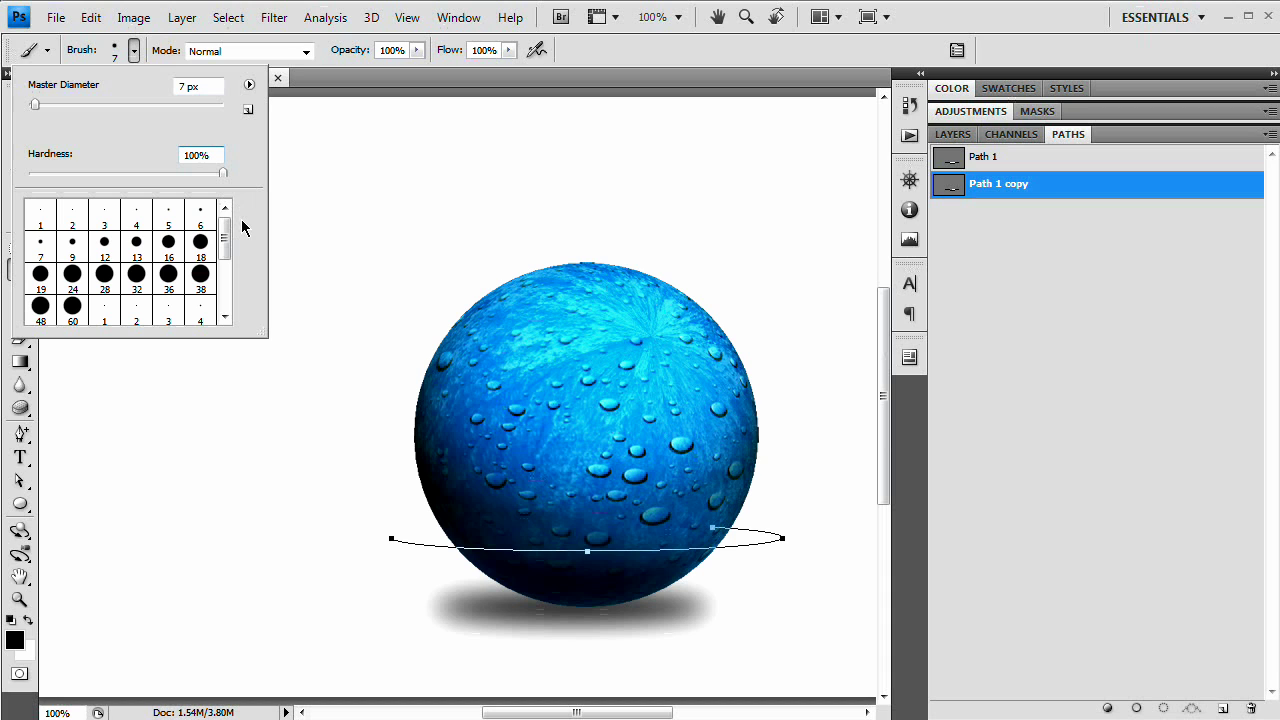
{"action": "left_click", "coordinate": [249, 84]}
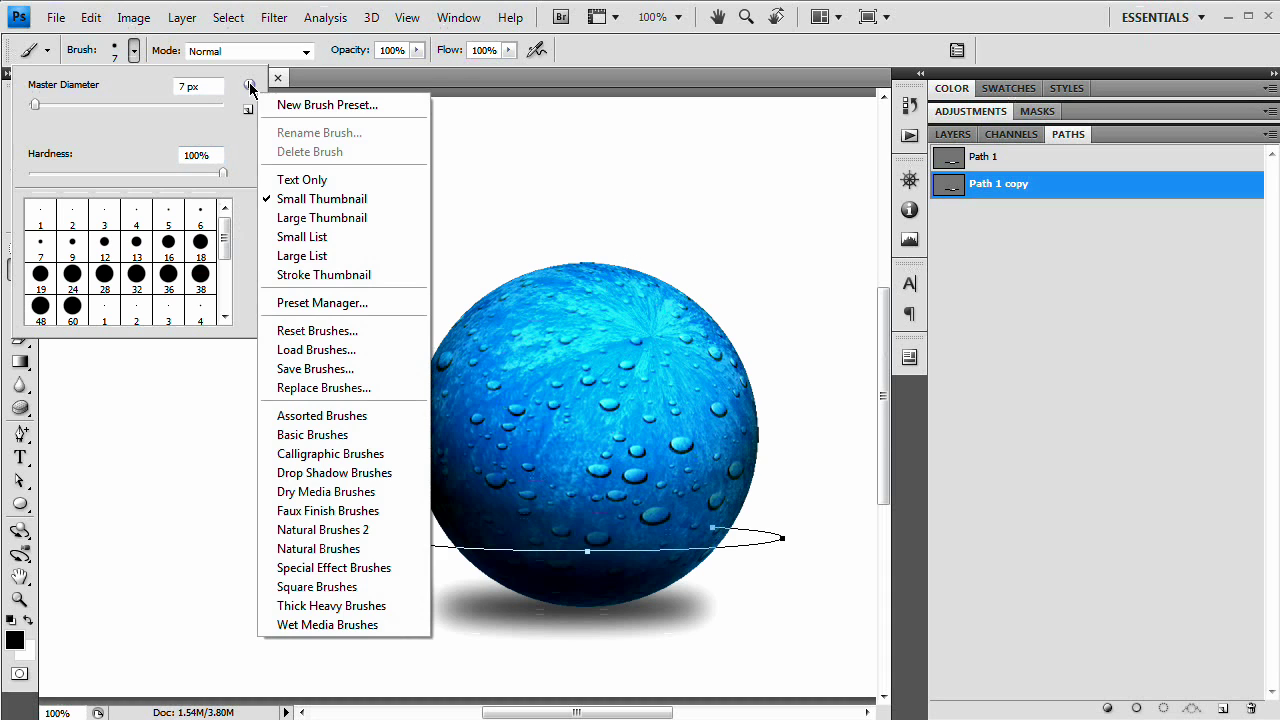
{"action": "left_click", "coordinate": [238, 114]}
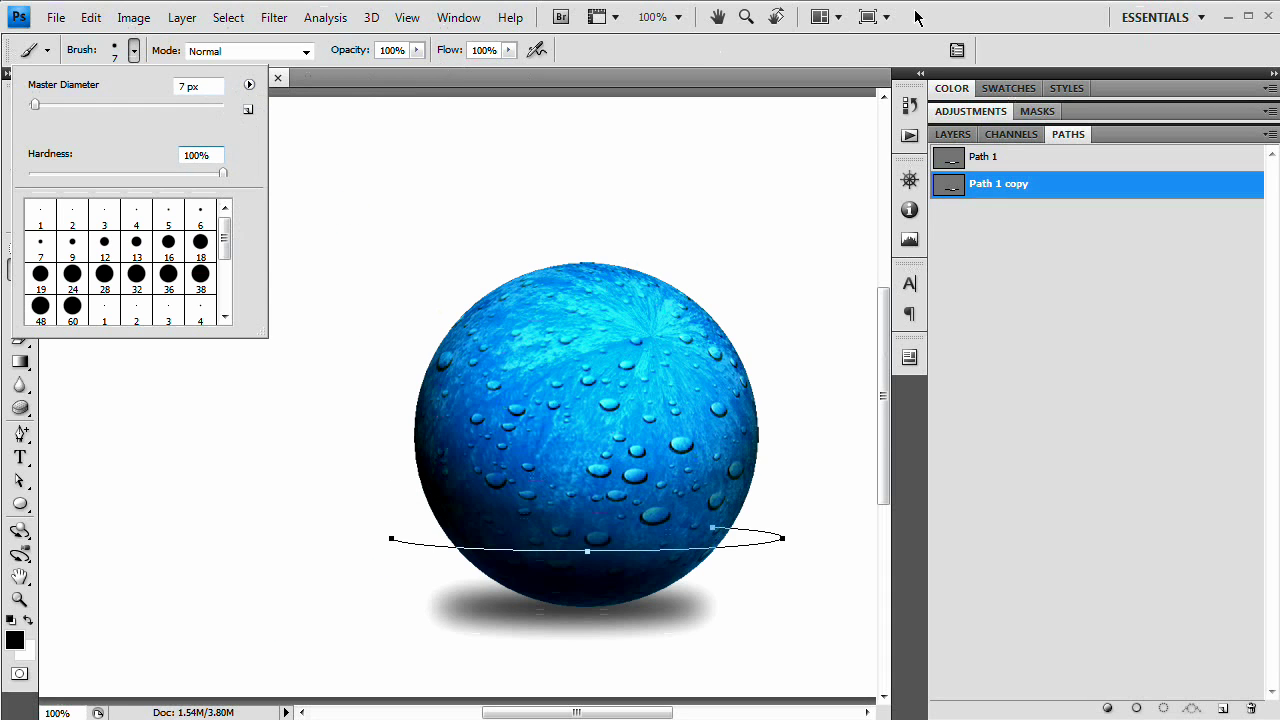
{"action": "left_click", "coordinate": [894, 46]}
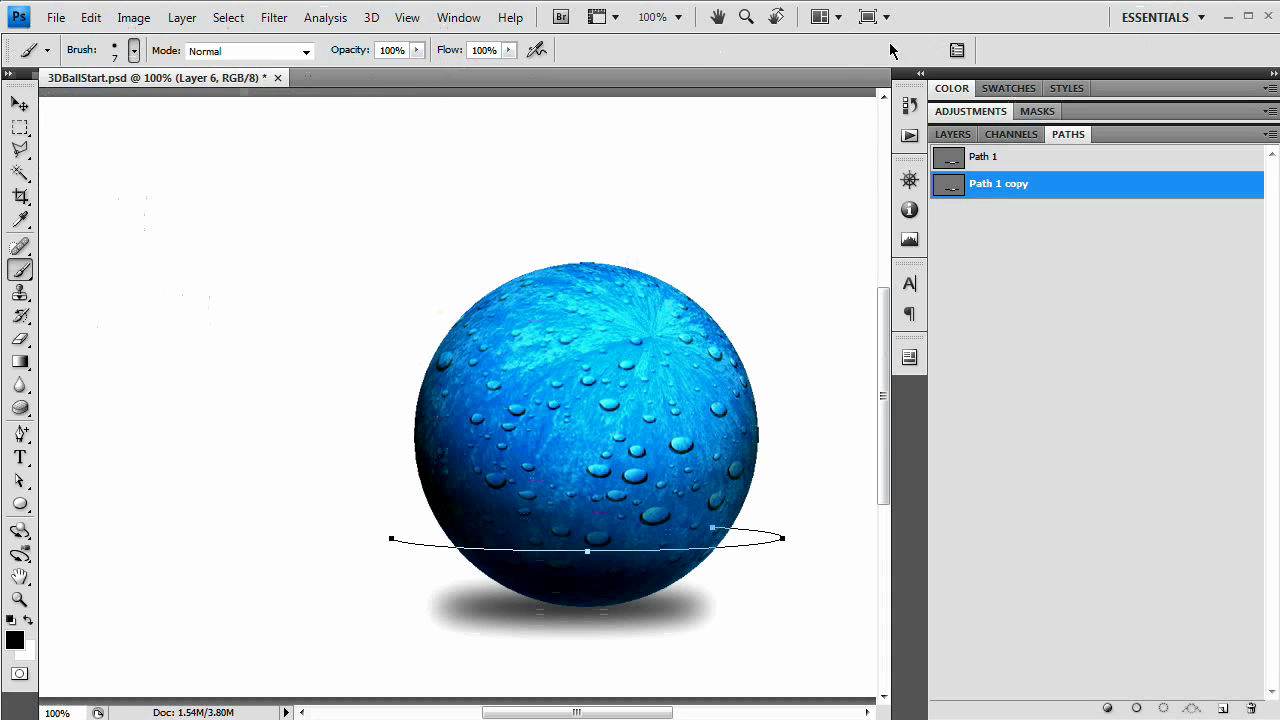
In the Brushes panel's Shape Dynamics, set Size Jitter Control to Pen Pressure
{"action": "left_click", "coordinate": [957, 52]}
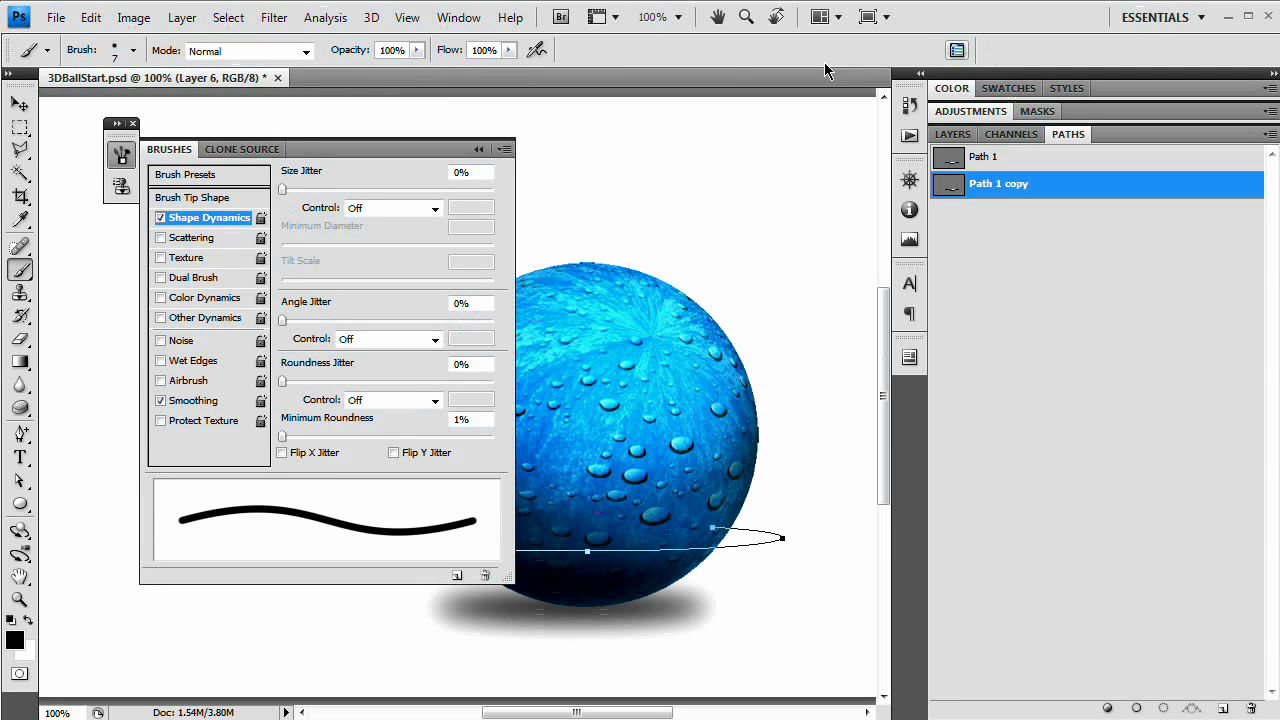
{"action": "mouse_move", "coordinate": [431, 142]}
{"action": "left_mouse_down"}
{"action": "mouse_move", "coordinate": [536, 137]}
{"action": "mouse_move", "coordinate": [343, 130]}
{"action": "left_mouse_up"}
{"action": "left_click", "coordinate": [495, 191]}
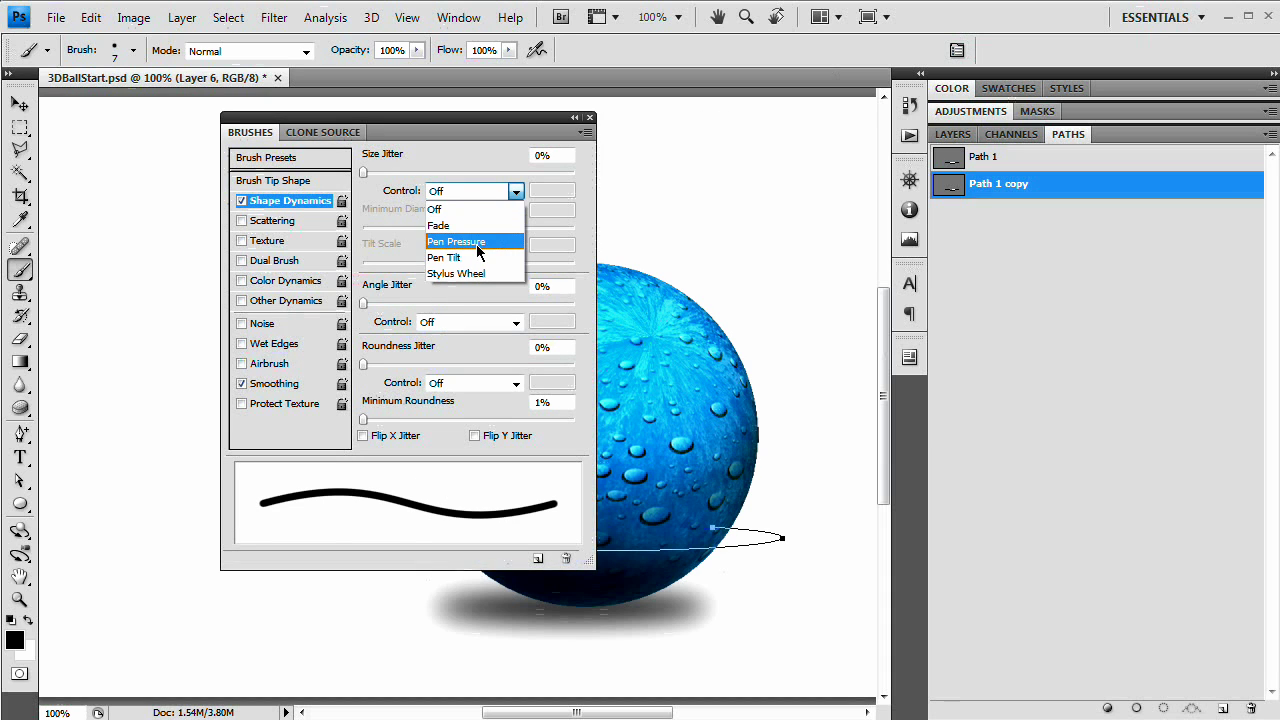
{"action": "left_click", "coordinate": [477, 245]}
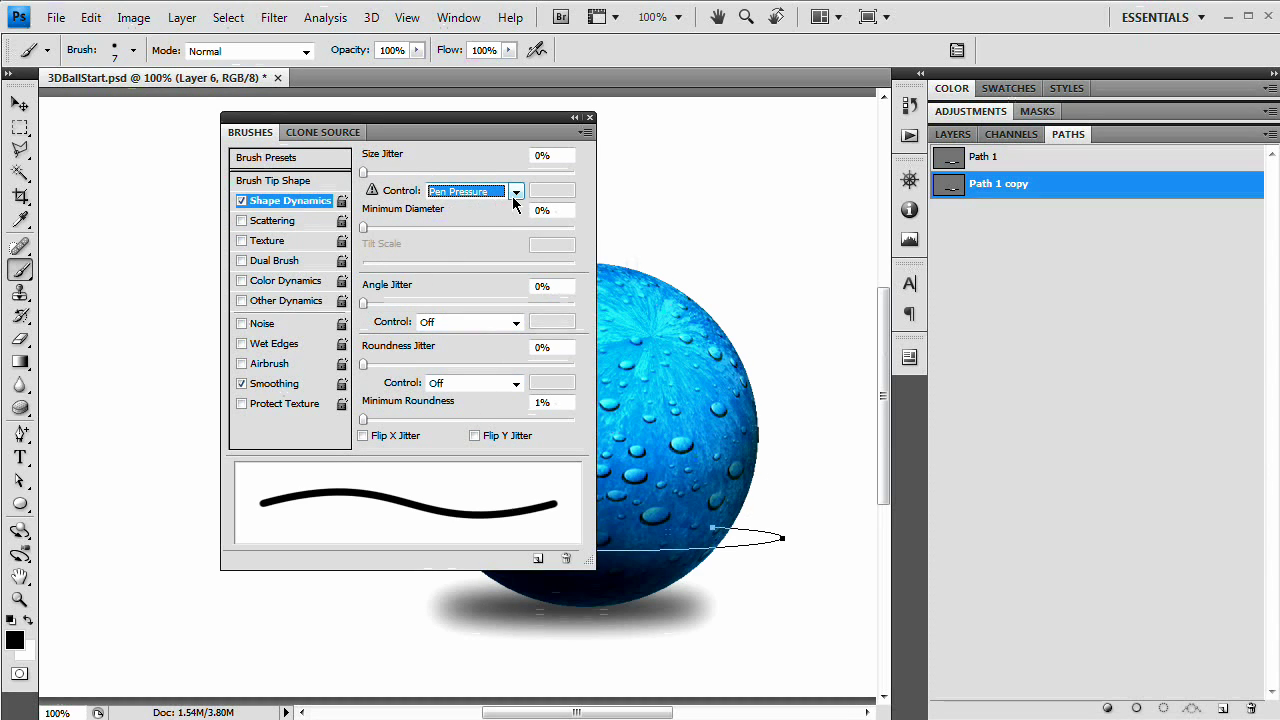
Stroke Path 1 copy with the brush using Simulate Pressure, then deselect the path
{"action": "left_click", "coordinate": [589, 117]}
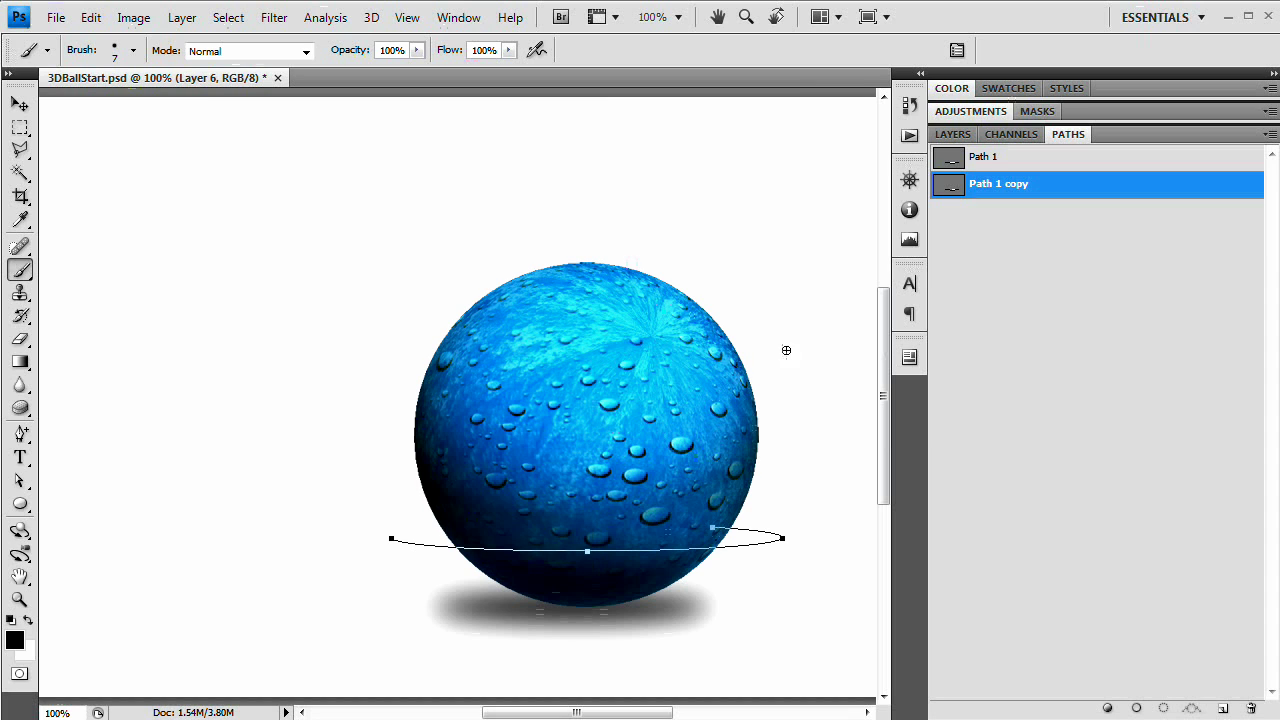
{"action": "right_click", "coordinate": [980, 186]}
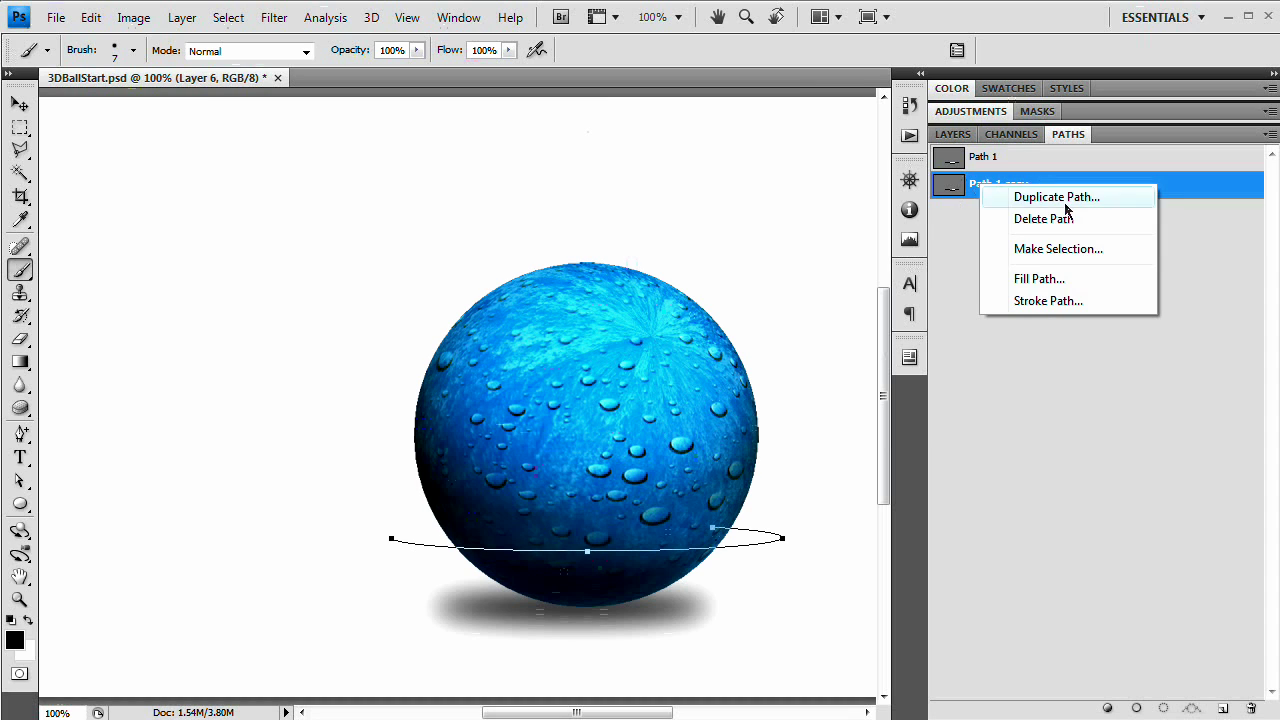
{"action": "left_click", "coordinate": [1050, 301]}
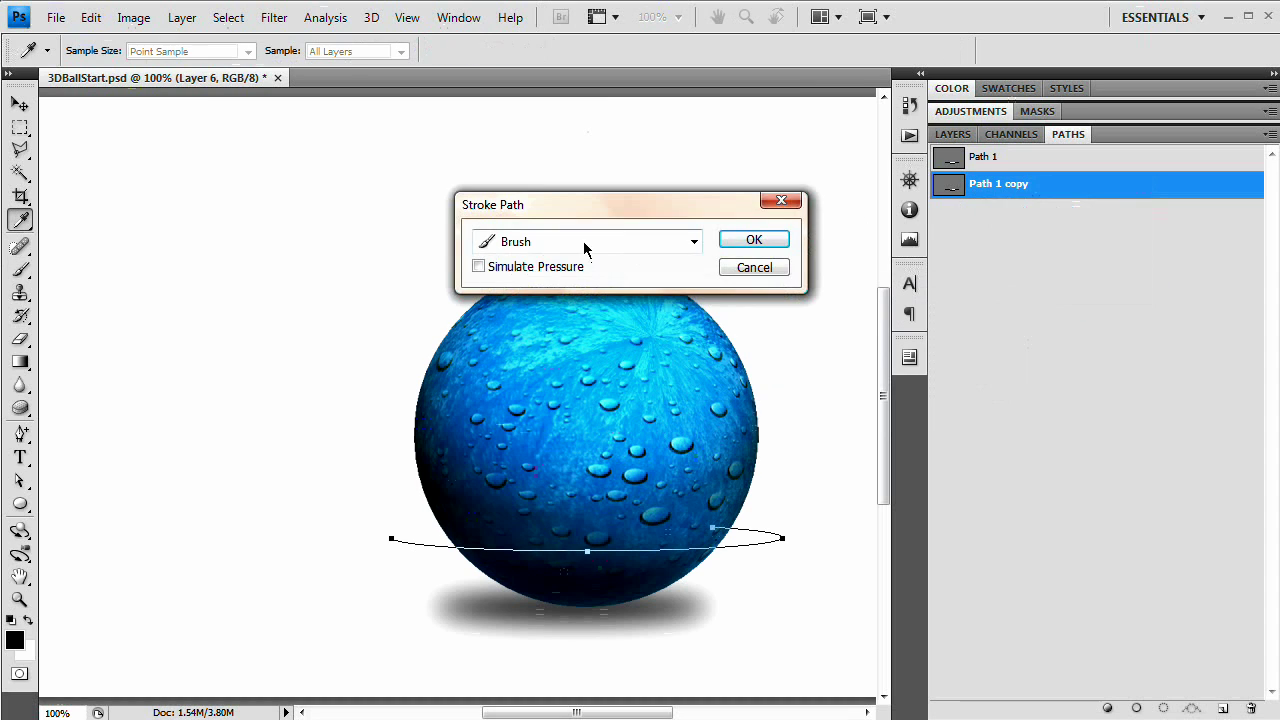
{"action": "left_click", "coordinate": [478, 266]}
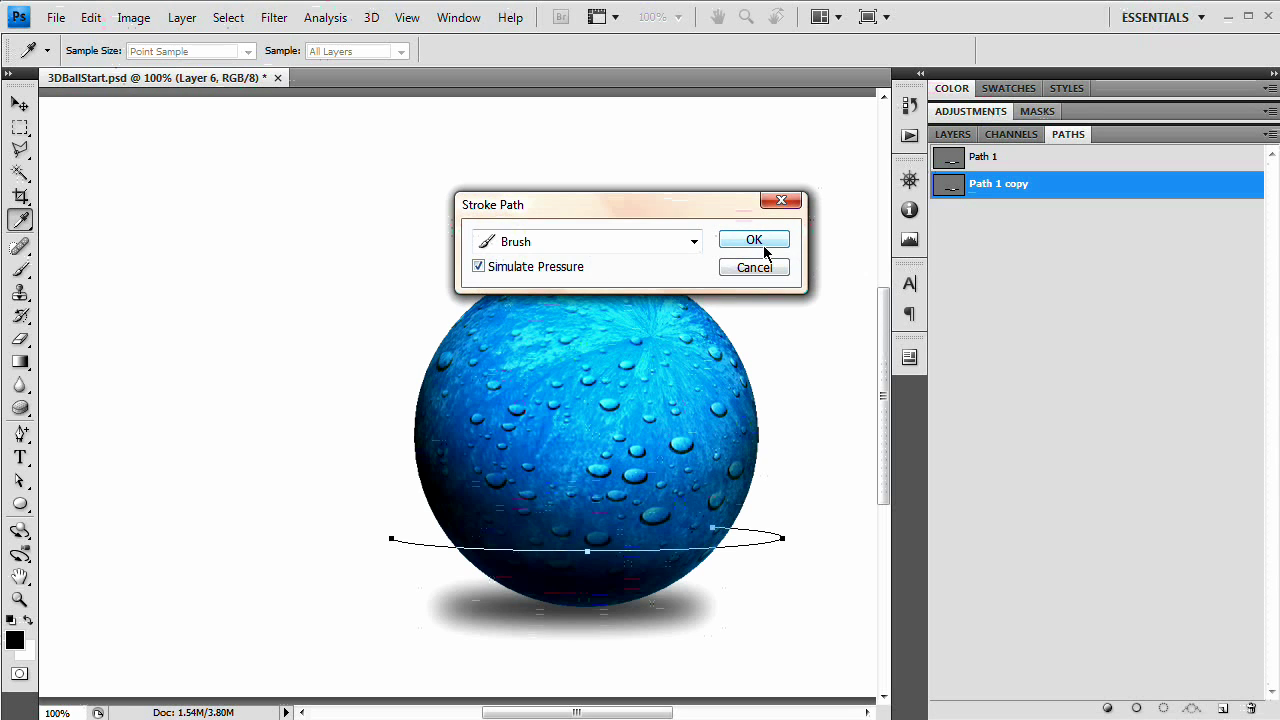
{"action": "left_click", "coordinate": [760, 245]}
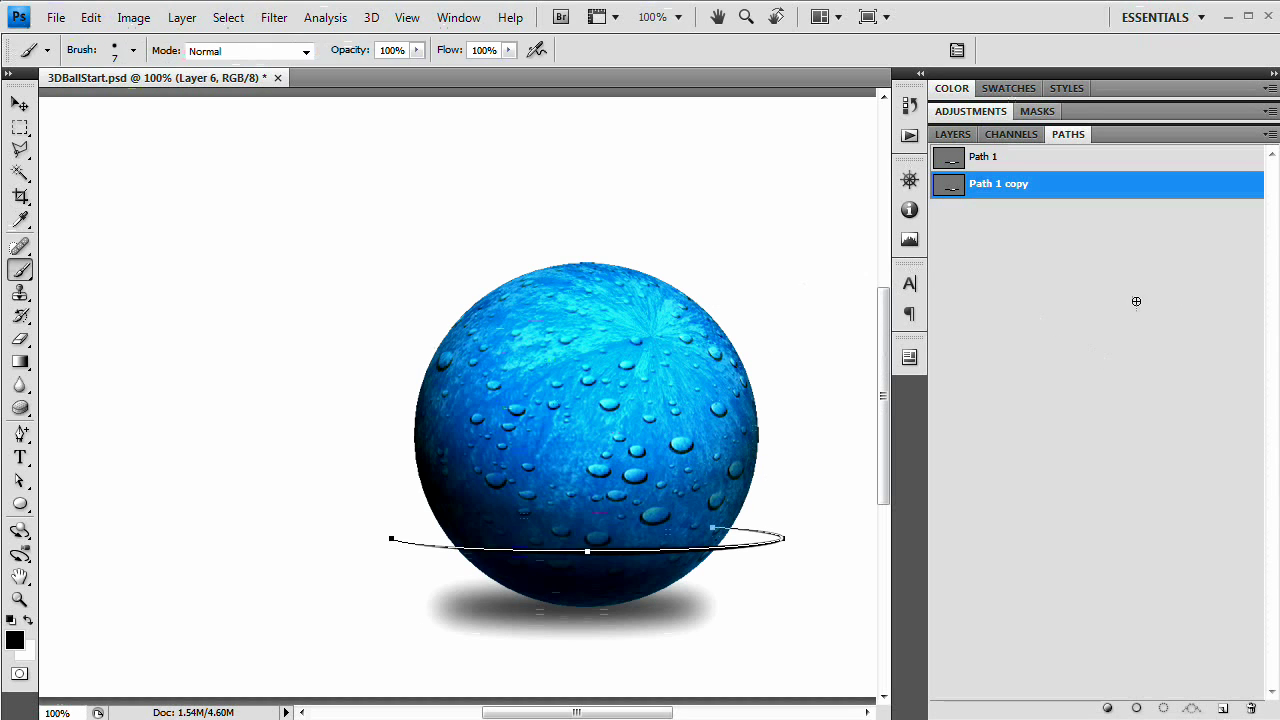
{"action": "left_click", "coordinate": [1087, 265]}
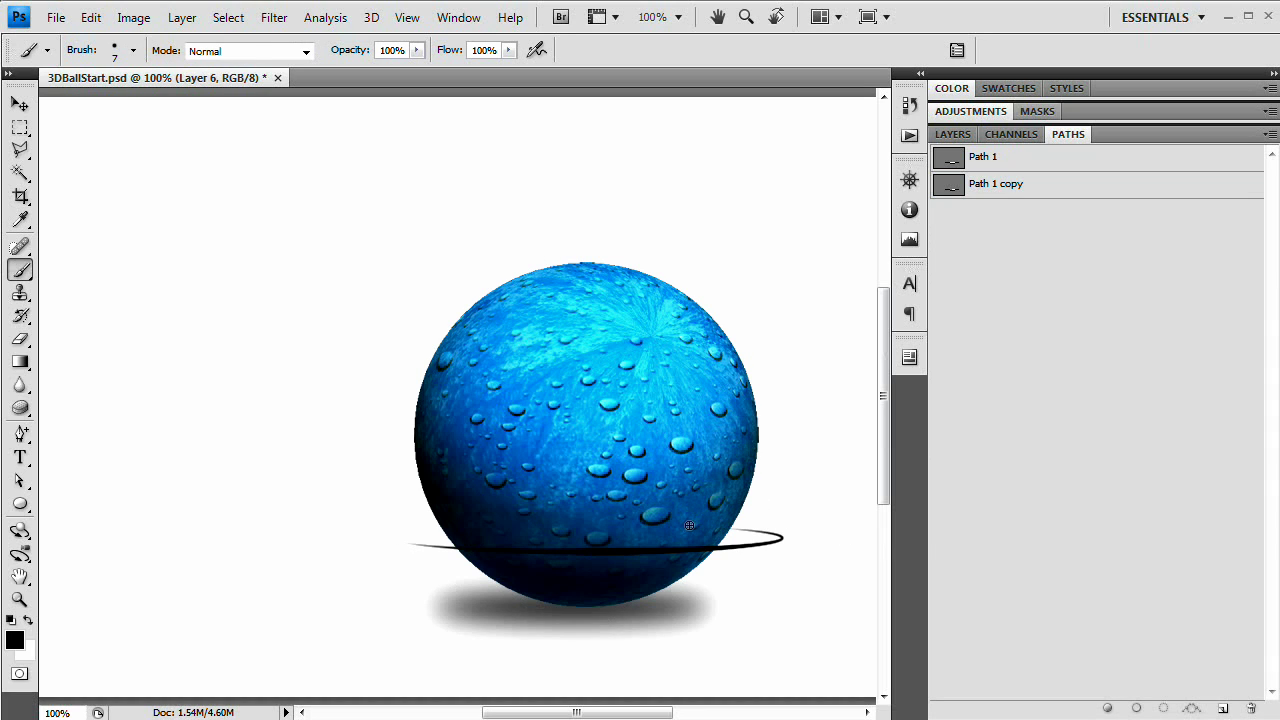
Select Path 1, nudge it up with Shift+Up, and stroke it as a second ring
{"action": "left_click", "coordinate": [986, 160]}
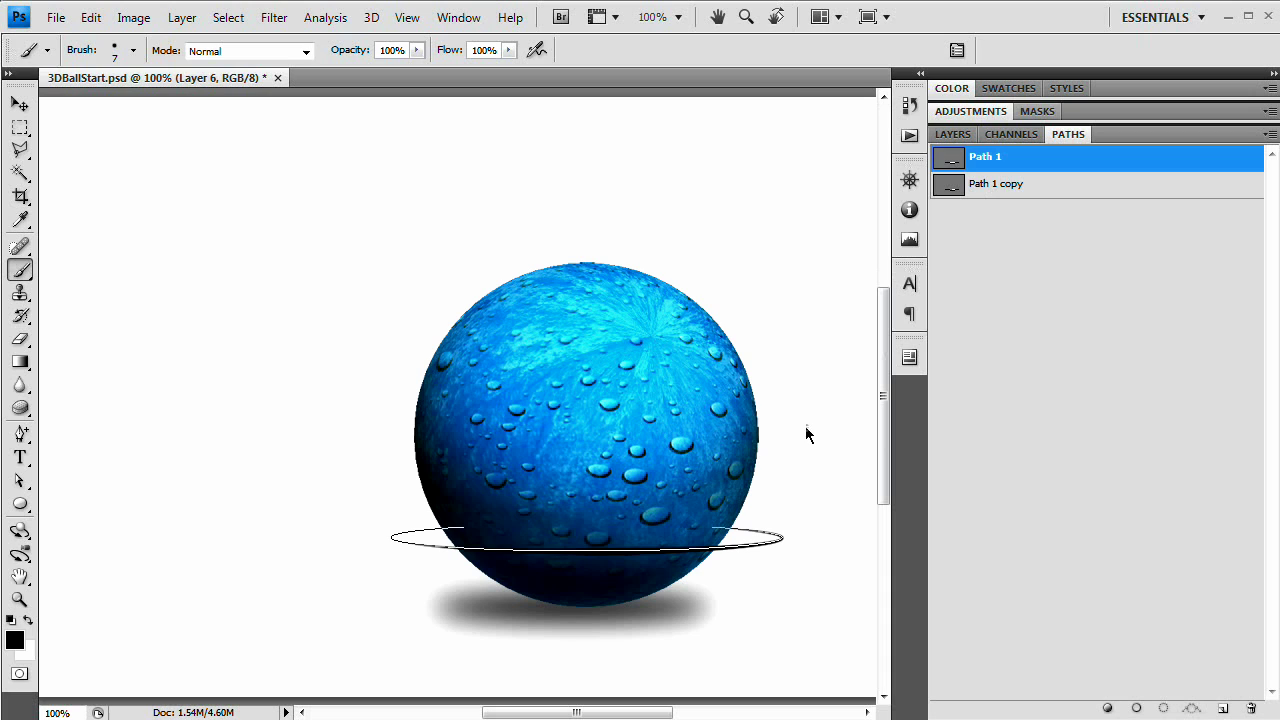
{"action": "left_click_drag", "start_coordinate": [19, 481], "coordinate": [206, 486]}
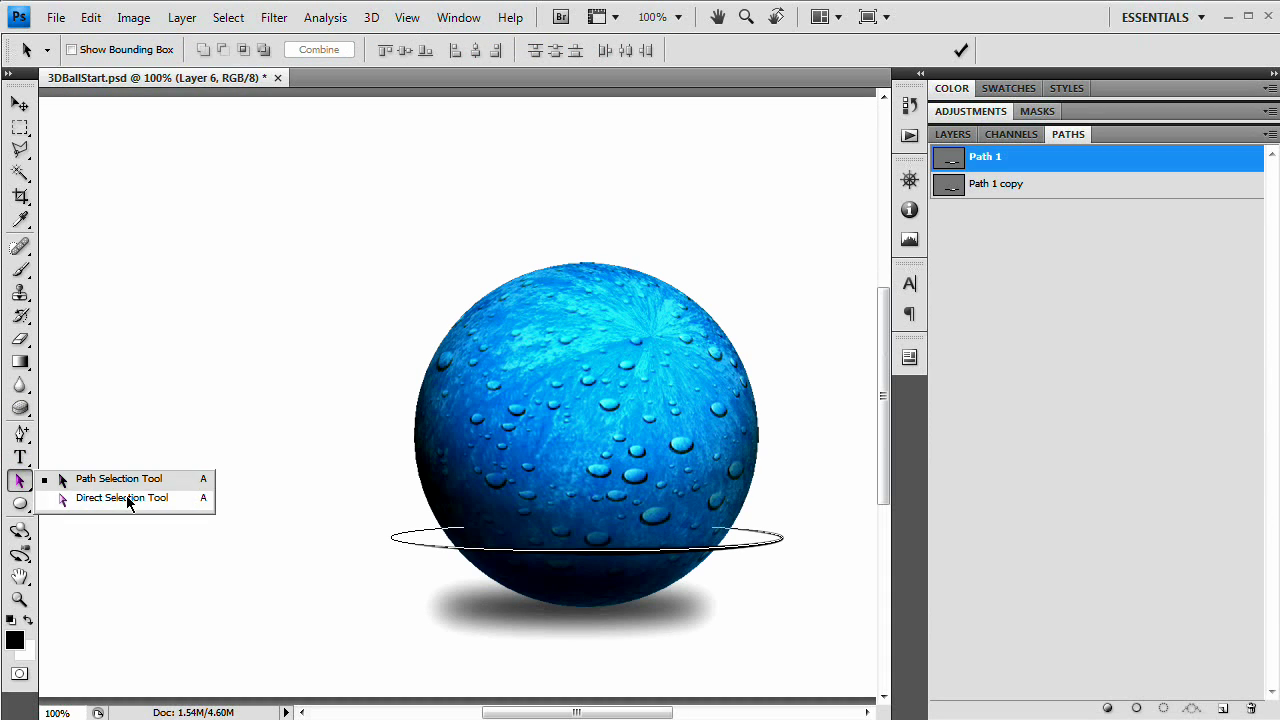
{"action": "left_click", "coordinate": [50, 480]}
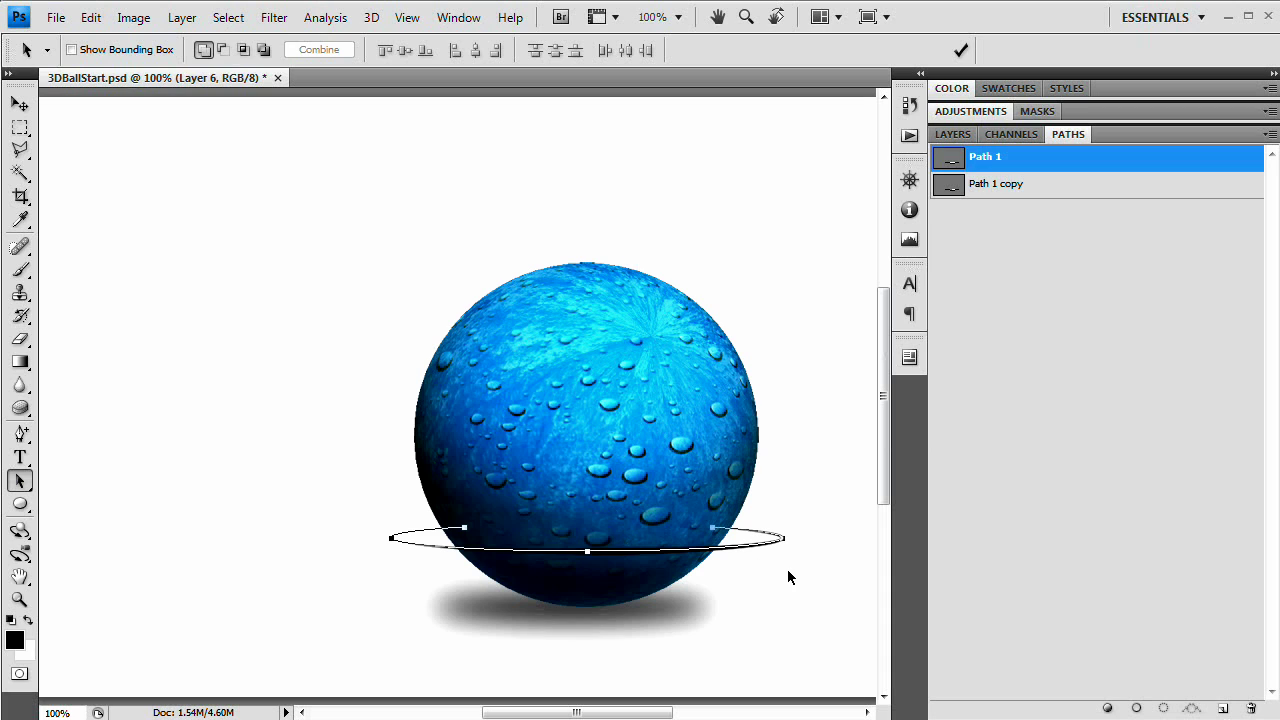
{"action": "key", "text": "shift+Up"}
{"action": "key", "text": "shift+Up"}
{"action": "key", "text": "shift+Up"}
{"action": "key", "text": "shift+Up"}
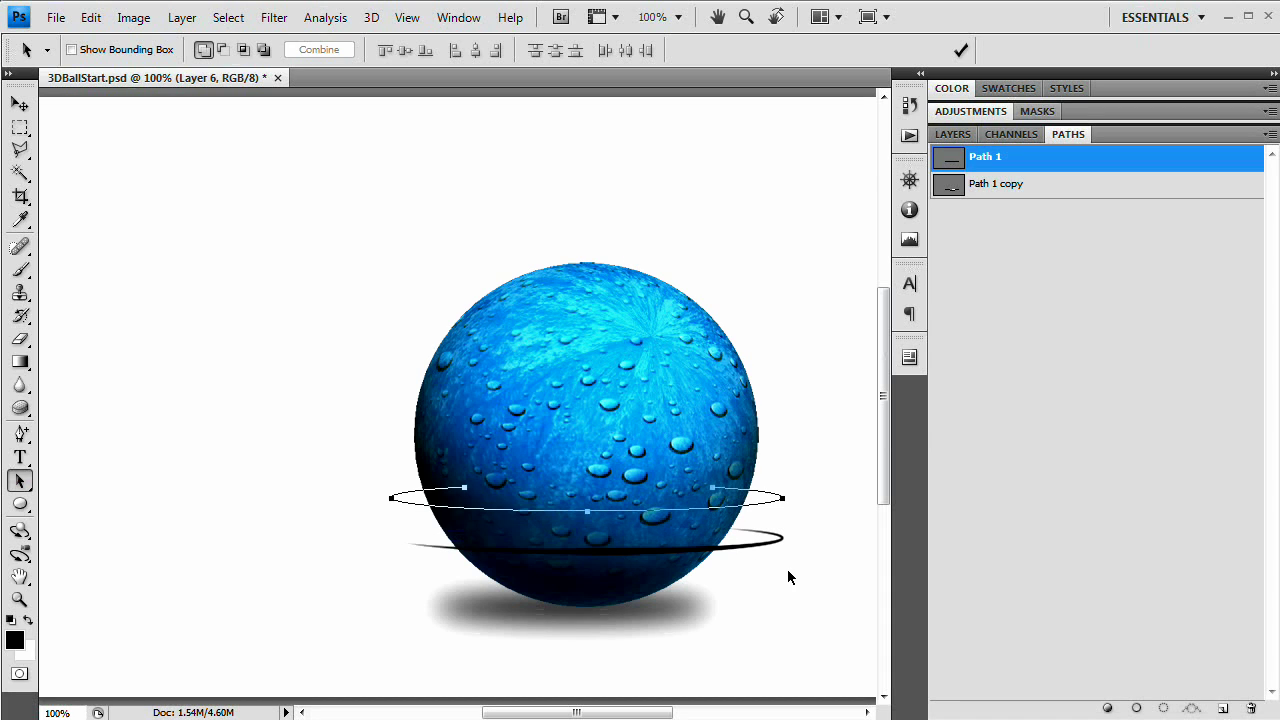
{"action": "right_click", "coordinate": [990, 160]}
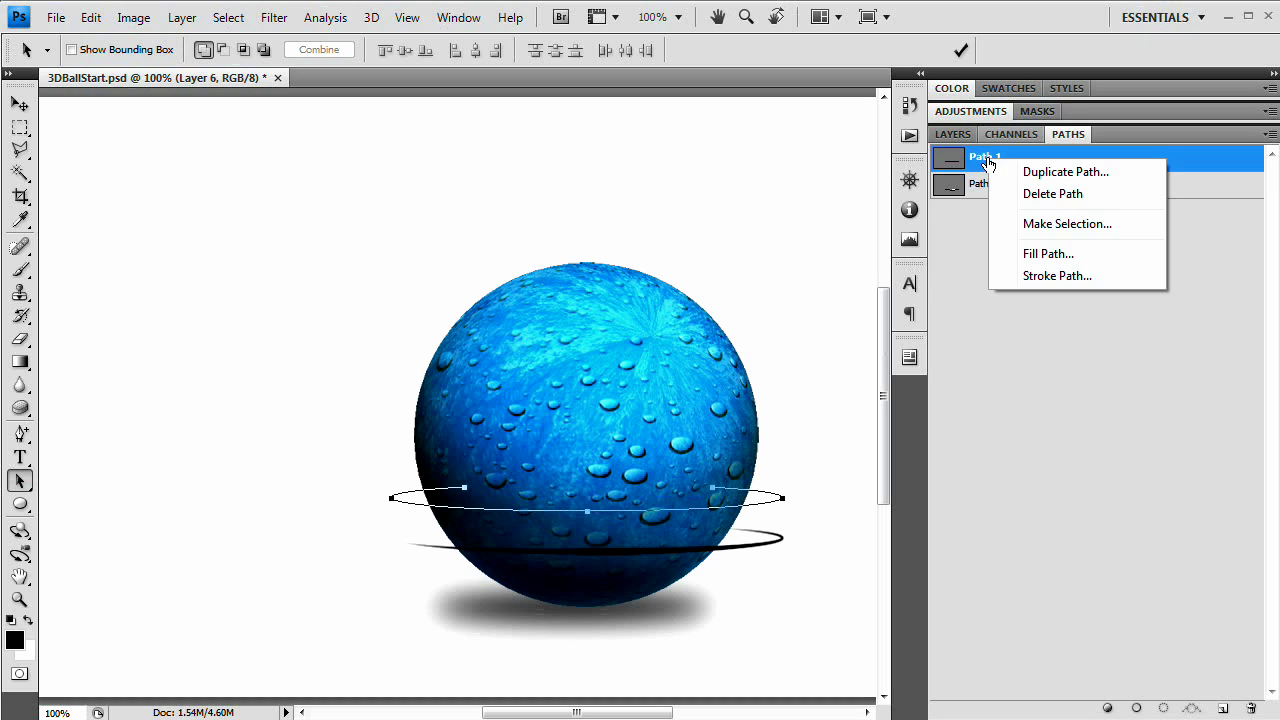
{"action": "left_click", "coordinate": [1060, 276]}
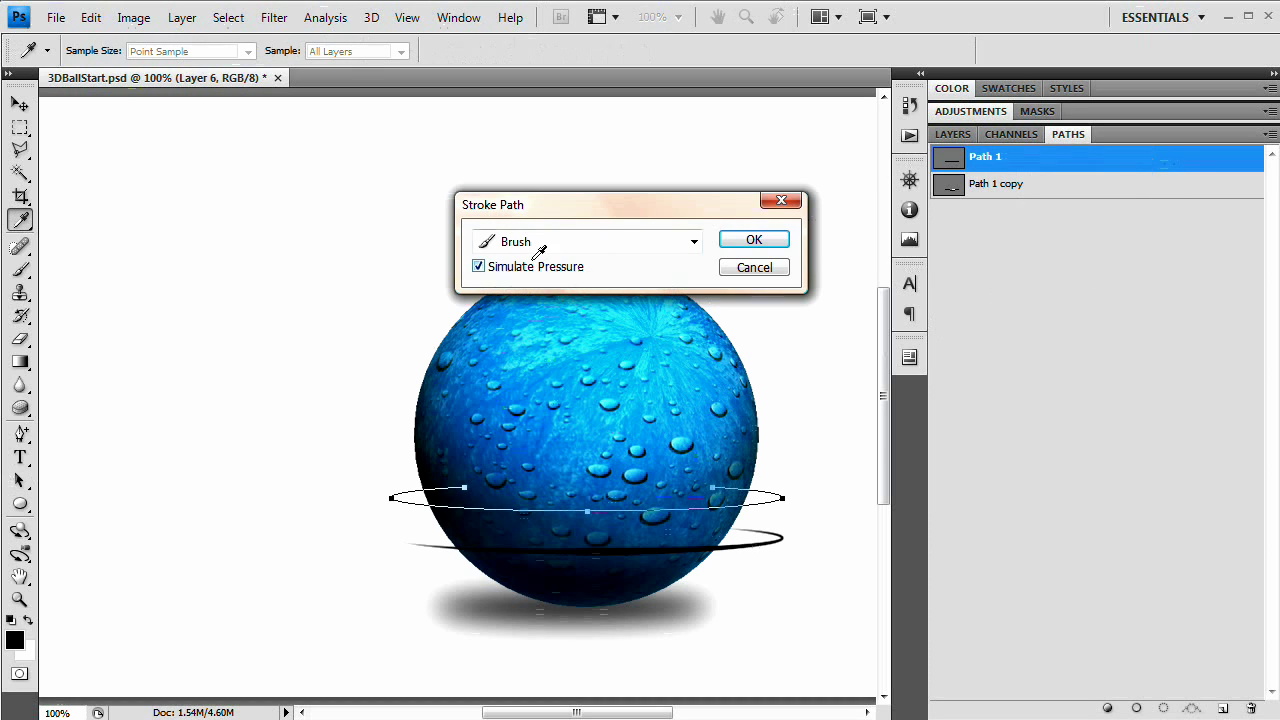
{"action": "left_click", "coordinate": [766, 240]}
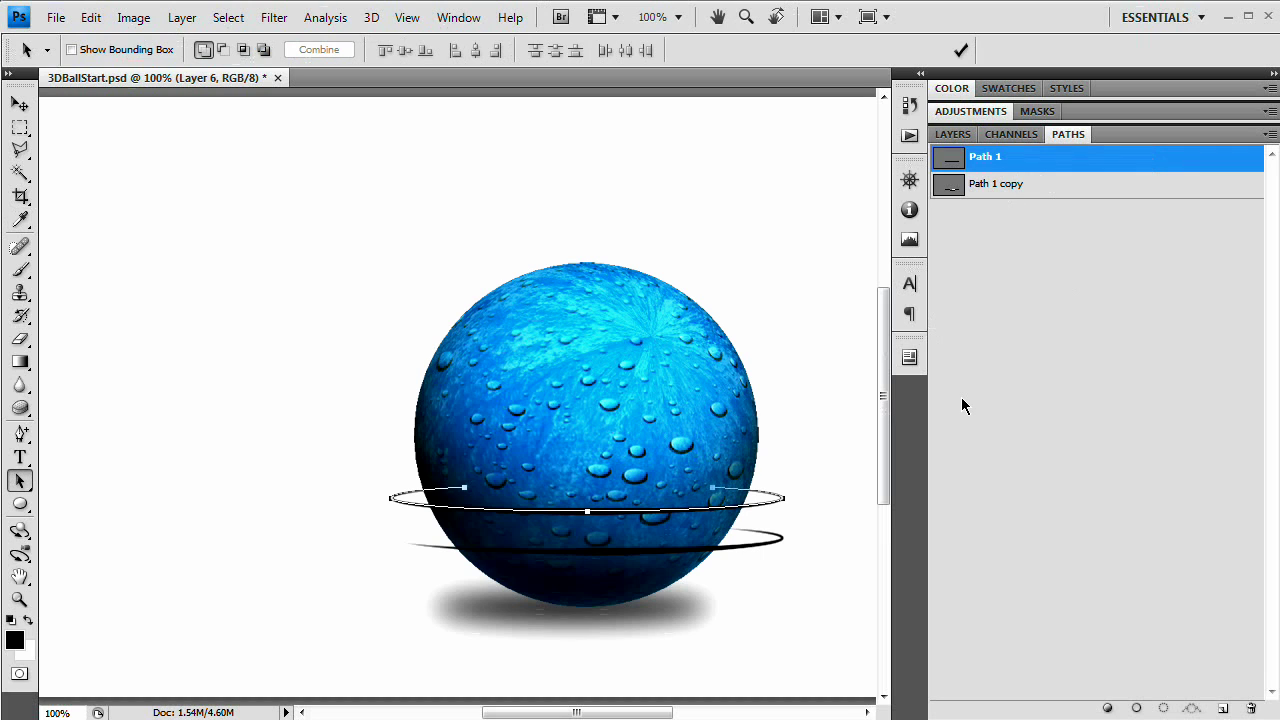
Nudge Path 1 two steps higher and stroke it as the third ring
{"action": "key", "text": "shift+Up"}
{"action": "key", "text": "shift+Up"}
{"action": "key", "text": "shift+Up"}
{"action": "key", "text": "shift+Up"}
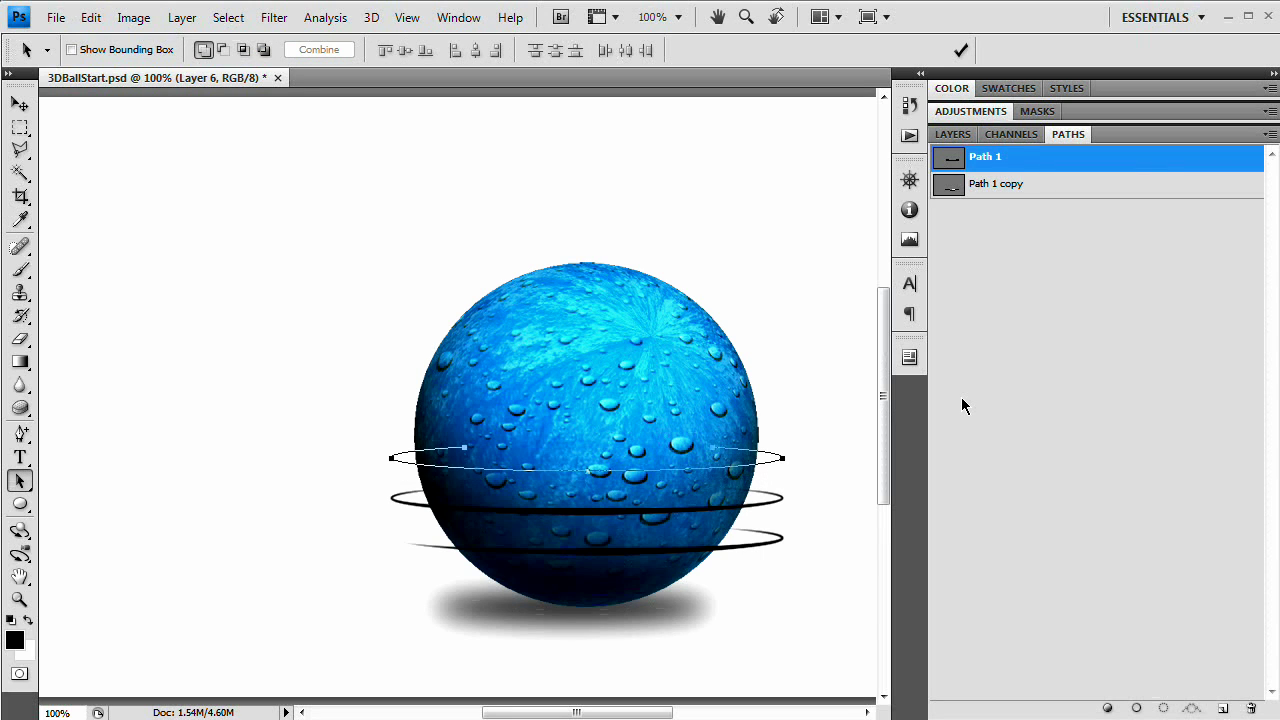
{"action": "key", "text": "shift+Up"}
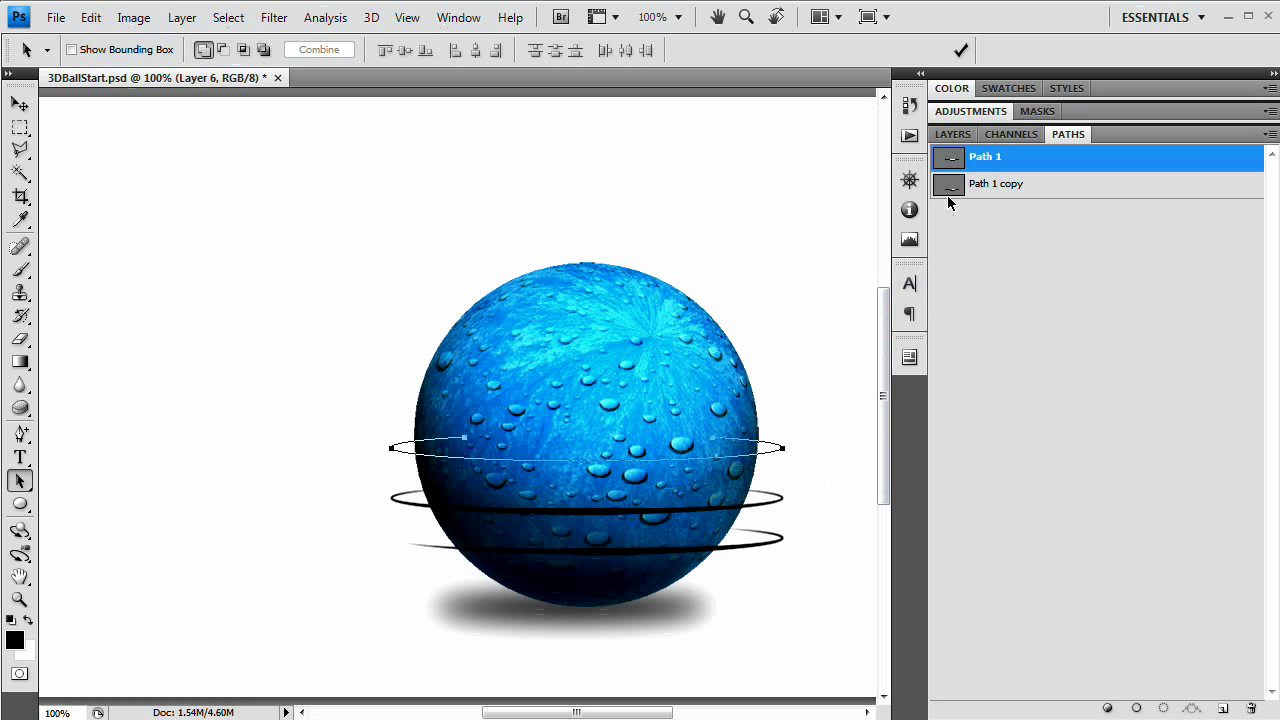
{"action": "right_click", "coordinate": [983, 170]}
{"action": "left_click", "coordinate": [1066, 280]}
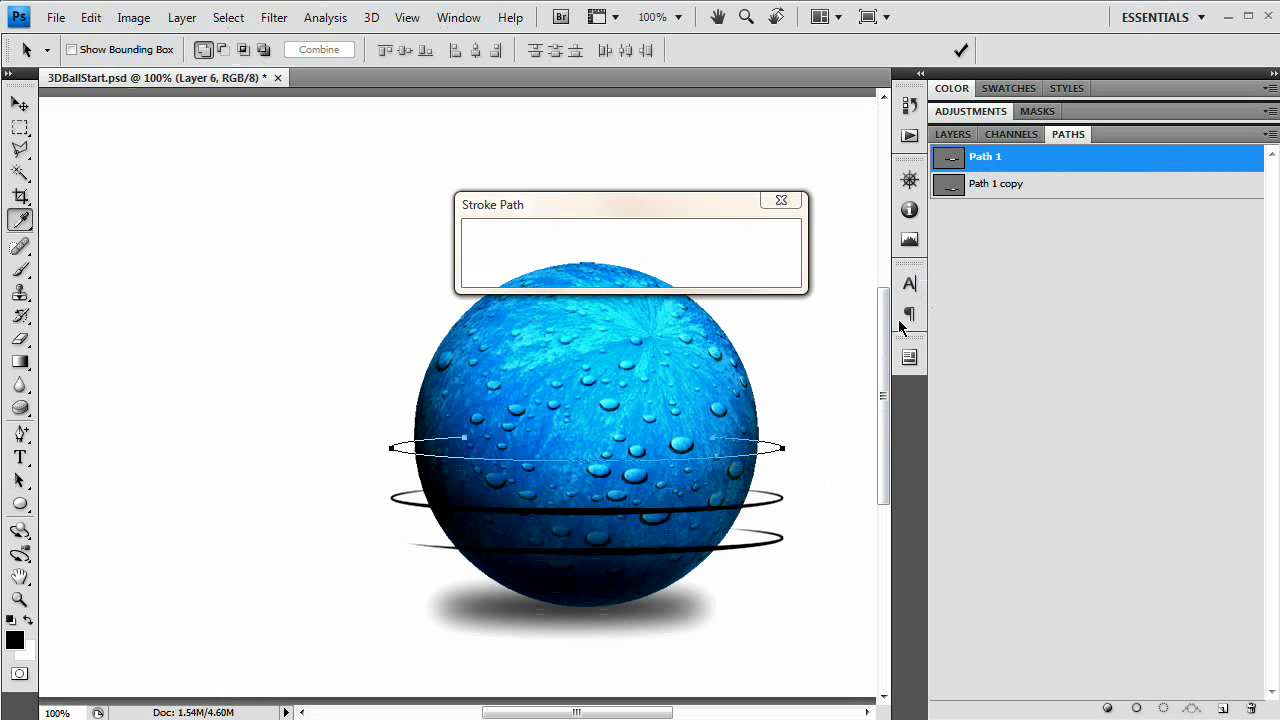
{"action": "left_click", "coordinate": [766, 248]}
{"action": "key", "text": "a"}
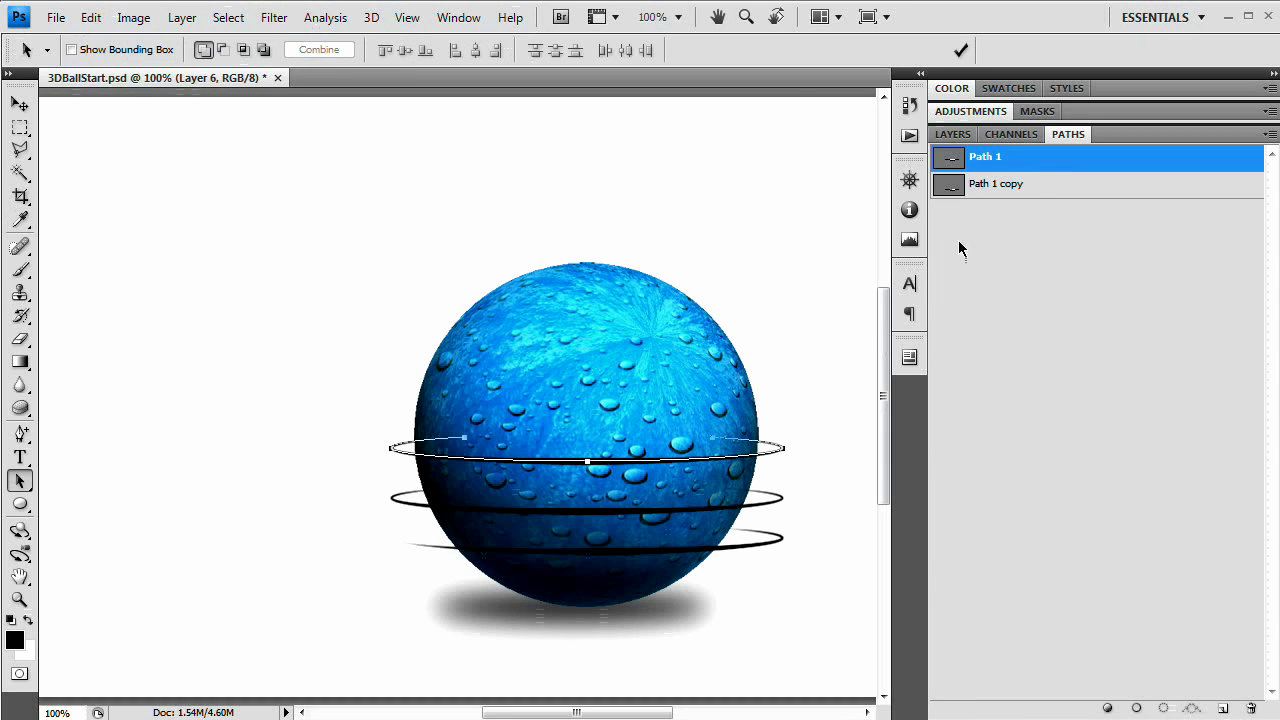
Raise Path 1 again and stroke the fourth ring, then nudge the path up further
{"action": "key", "text": "shift+Up"}
{"action": "key", "text": "shift+Up"}
{"action": "key", "text": "shift+Up"}
{"action": "key", "text": "shift+Up"}
{"action": "key", "text": "shift+Up"}
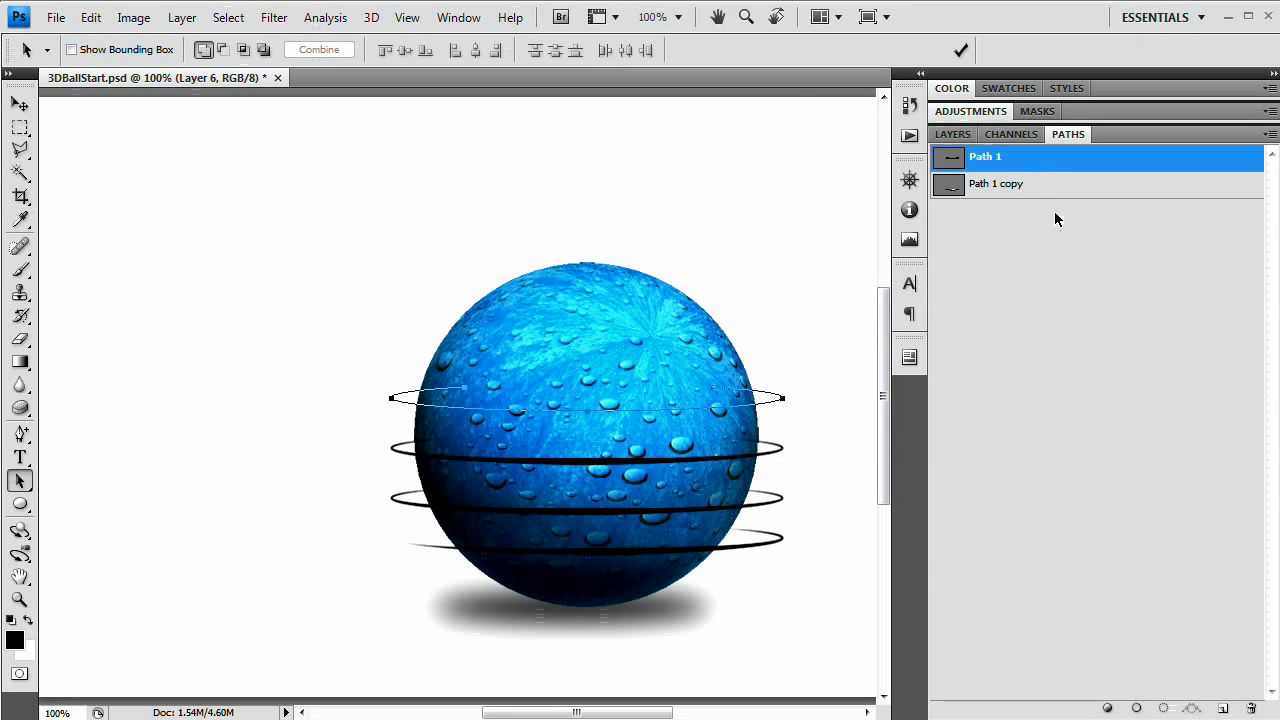
{"action": "right_click", "coordinate": [1056, 170]}
{"action": "left_click", "coordinate": [1144, 291]}
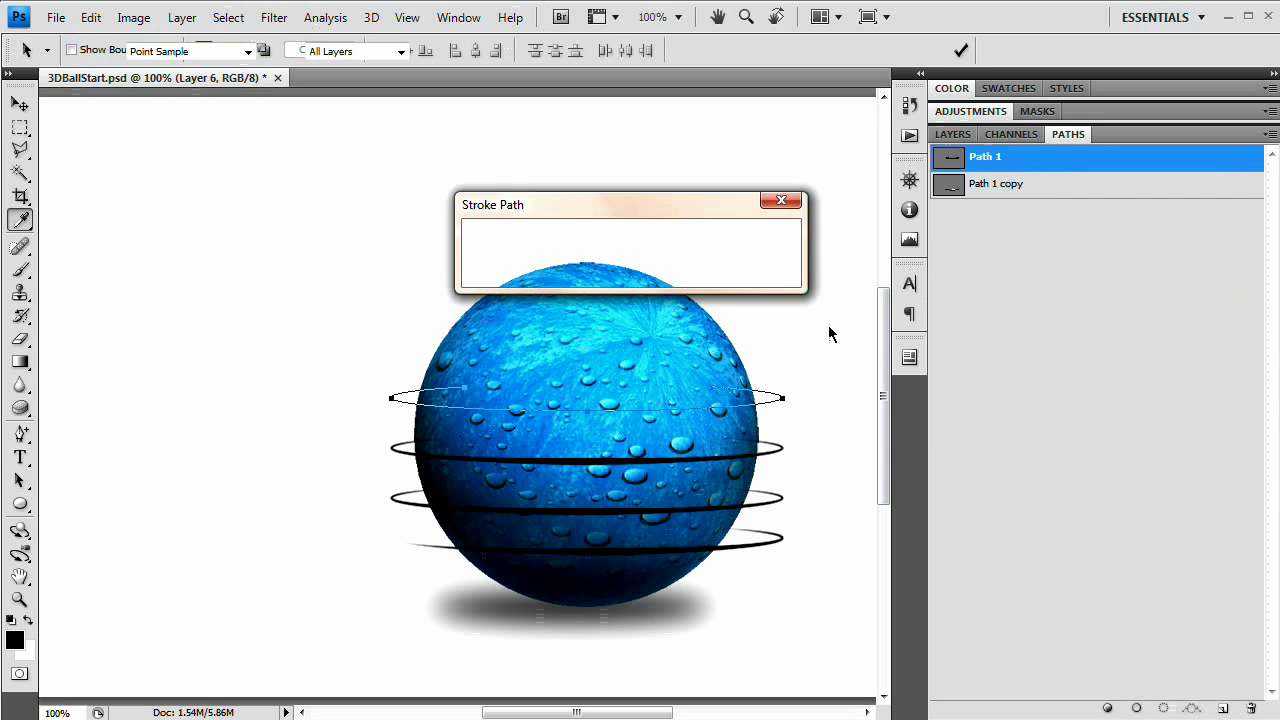
{"action": "left_click", "coordinate": [758, 245]}
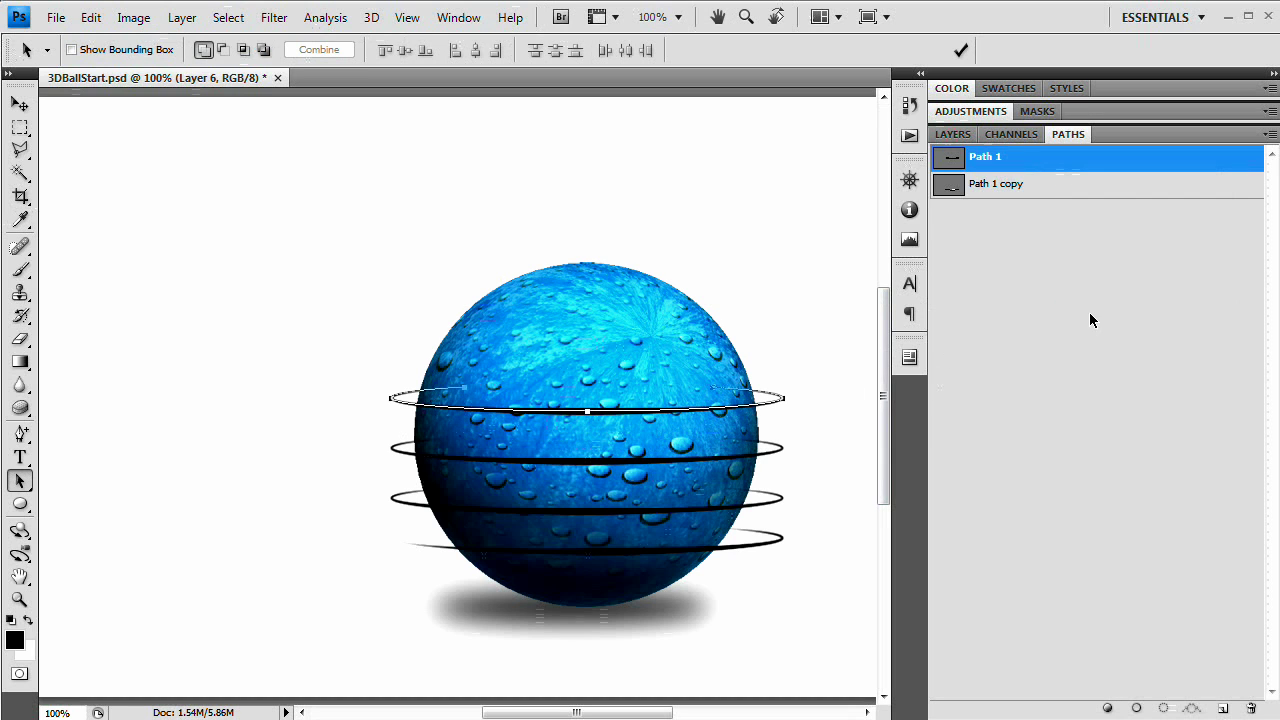
{"action": "key", "text": "v"}
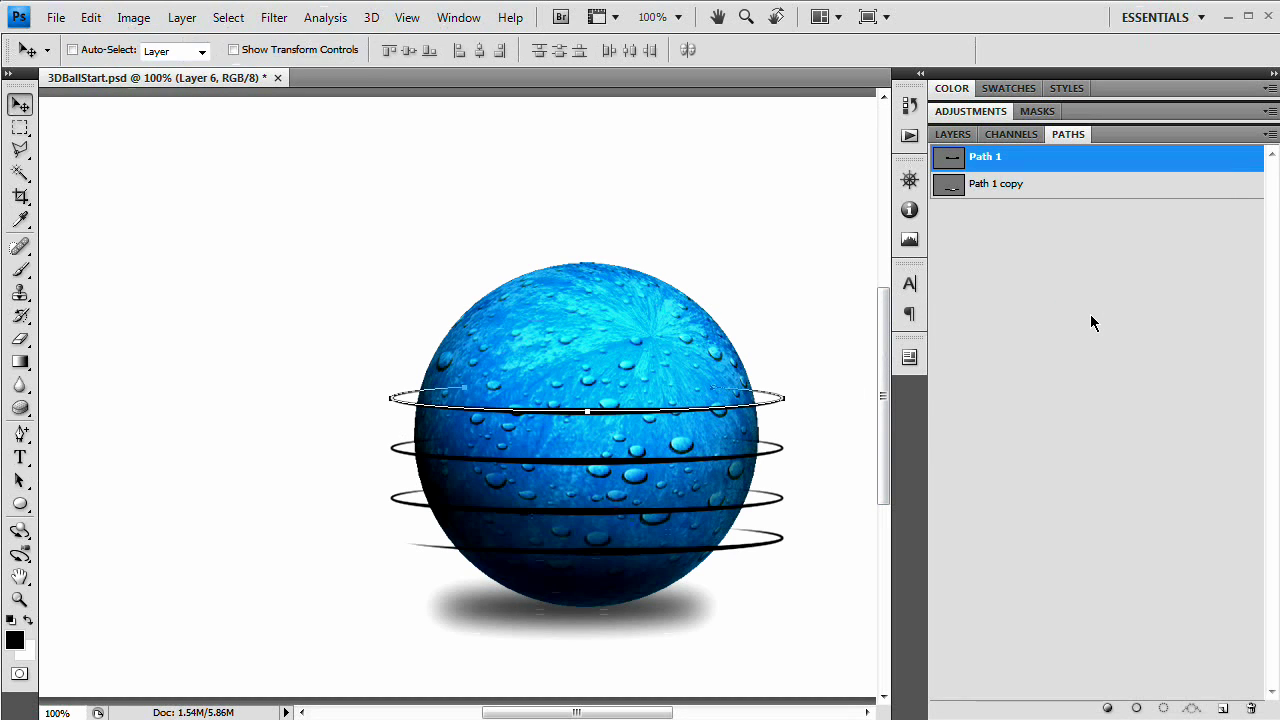
{"action": "key", "text": "a"}
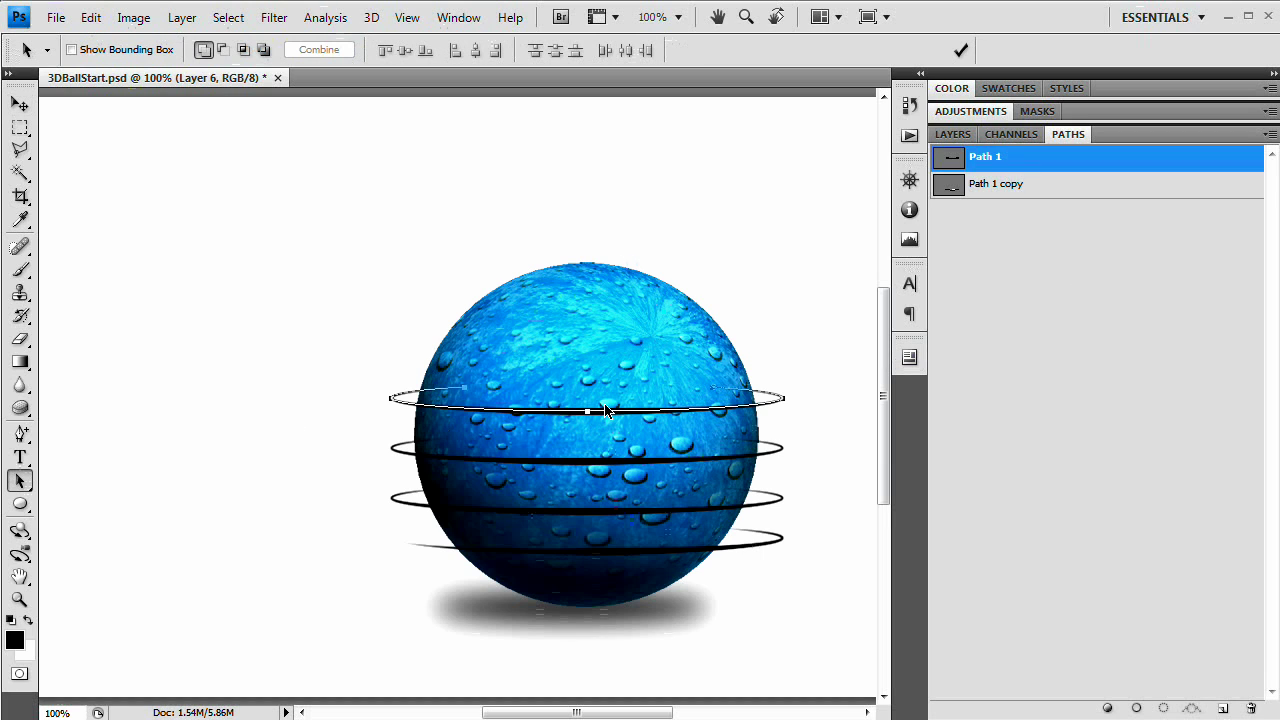
{"action": "key", "text": "shift+Up"}
{"action": "key", "text": "shift+Up"}
{"action": "key", "text": "shift+Up"}
{"action": "key", "text": "shift+Up"}
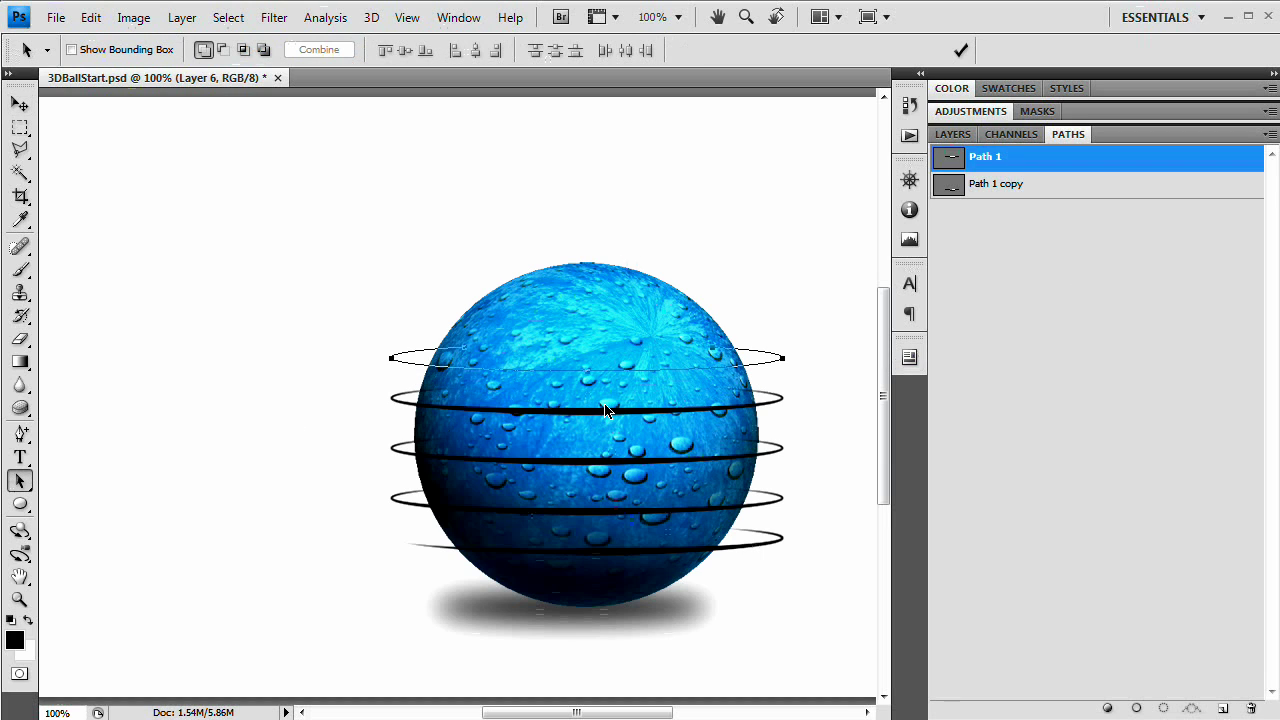
{"action": "key", "text": "shift+Up"}
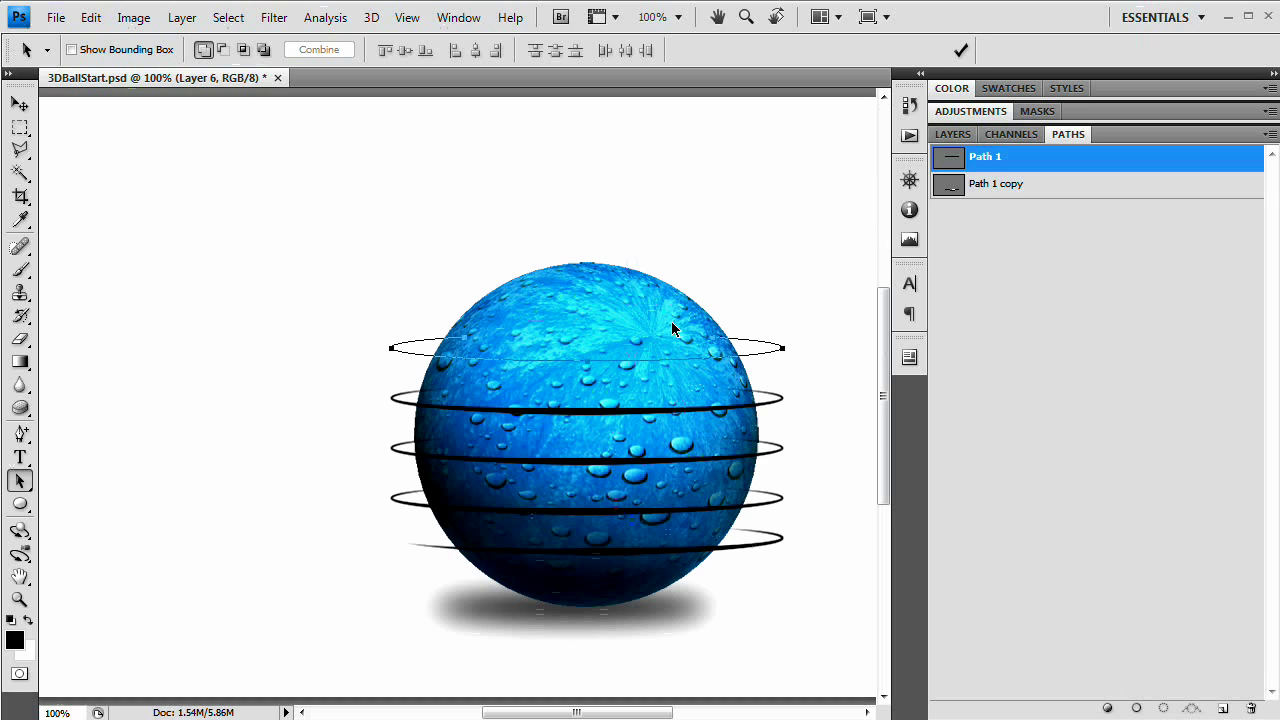
Reshape the top ellipse's upper-right arc, stroke Path 1 as the fifth ring, and deselect it
{"action": "left_click", "coordinate": [20, 484], "text": "alt"}
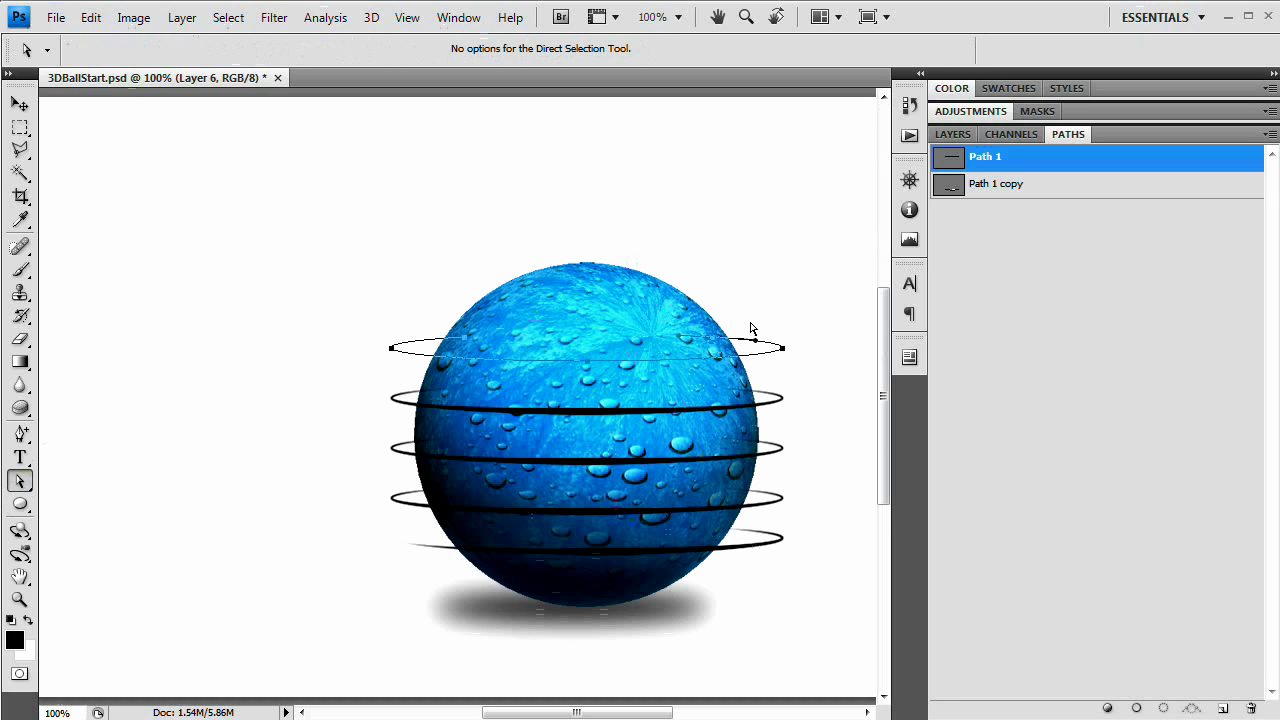
{"action": "left_click", "coordinate": [705, 346]}
{"action": "left_click_drag", "start_coordinate": [703, 338], "coordinate": [782, 350]}
{"action": "right_click", "coordinate": [1000, 166]}
{"action": "left_click", "coordinate": [1066, 278]}
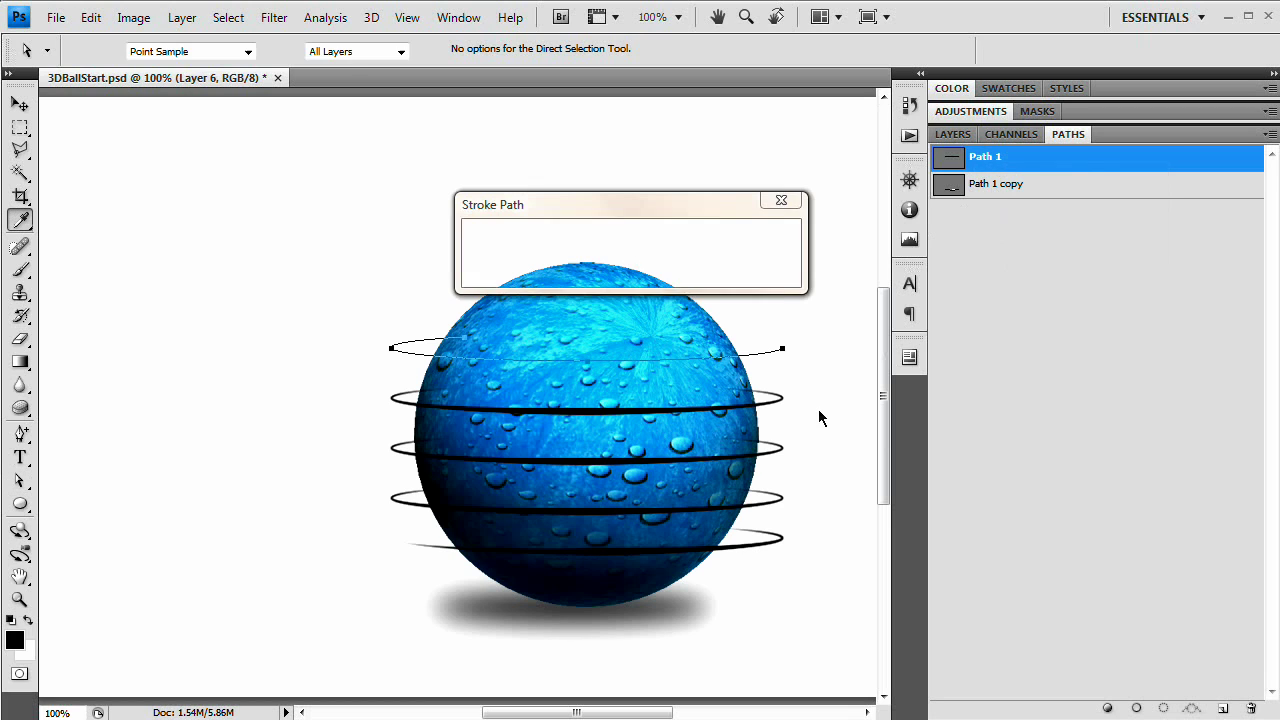
{"action": "left_click", "coordinate": [760, 243]}
{"action": "key", "text": "a"}
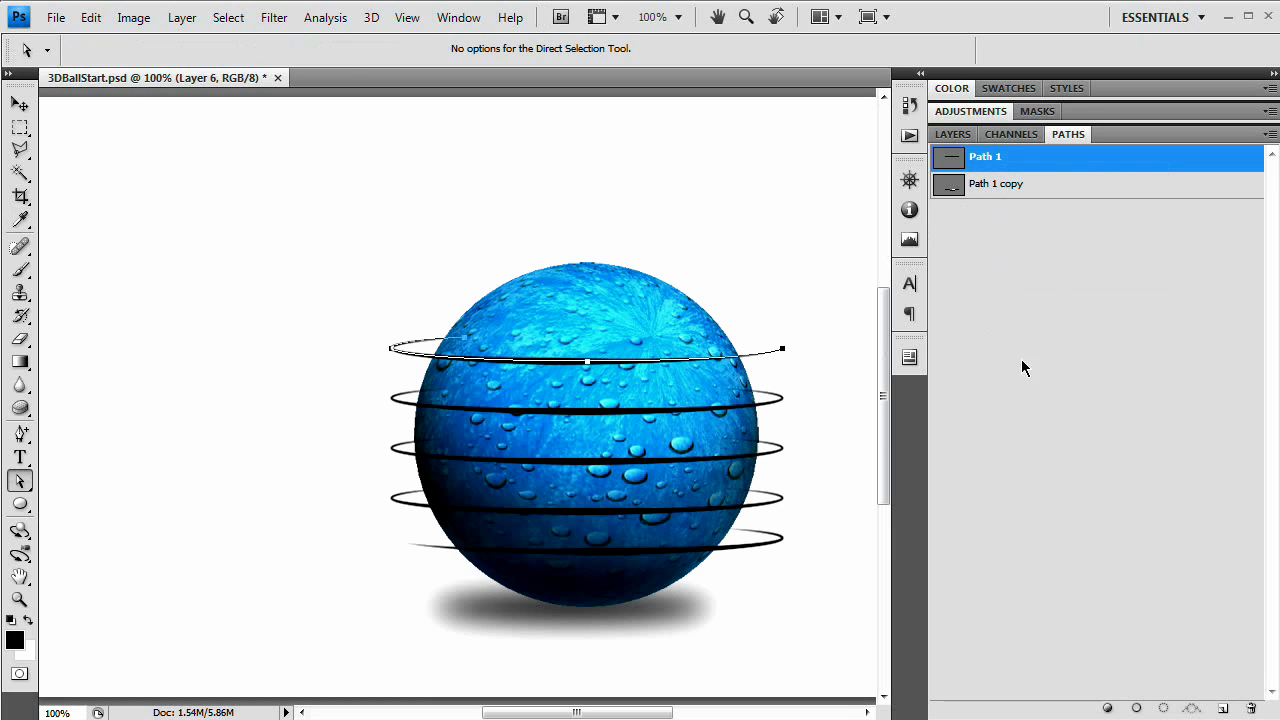
{"action": "left_click", "coordinate": [1031, 292]}
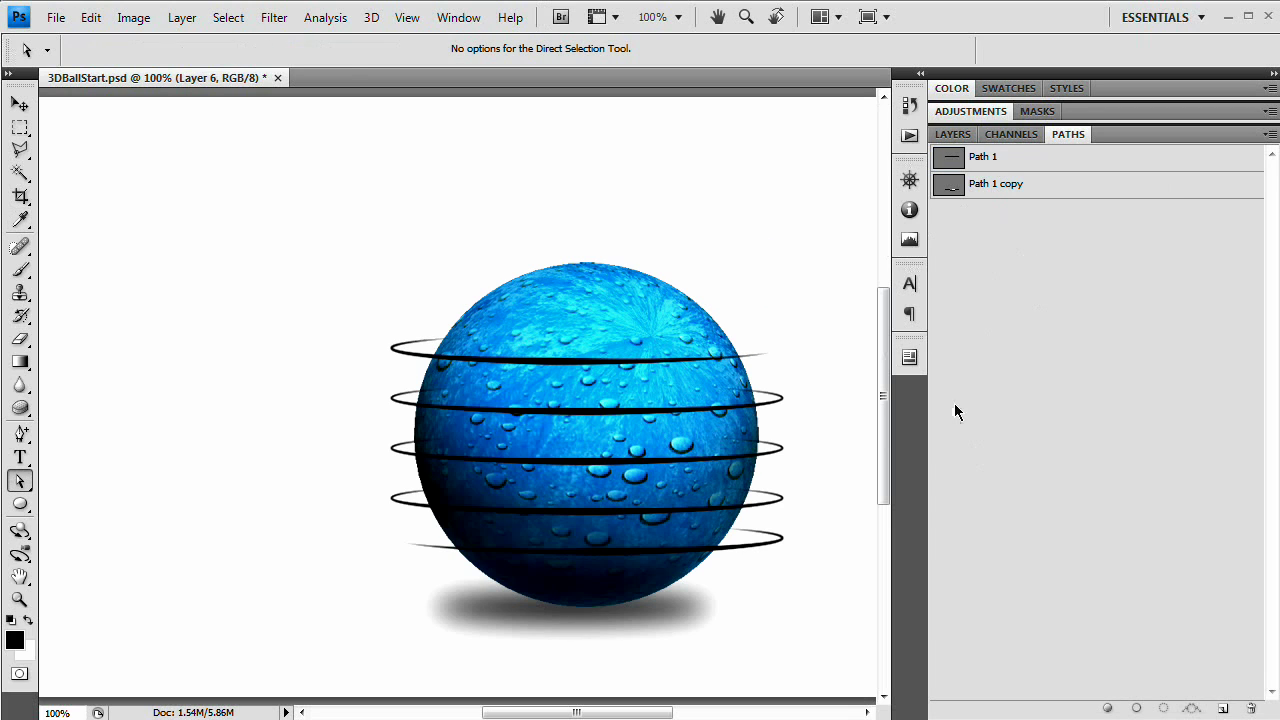
Skew Layer 6's rings into a diagonal tilt, then duplicate the layer as Layer 6 copy
{"action": "left_click", "coordinate": [952, 134]}
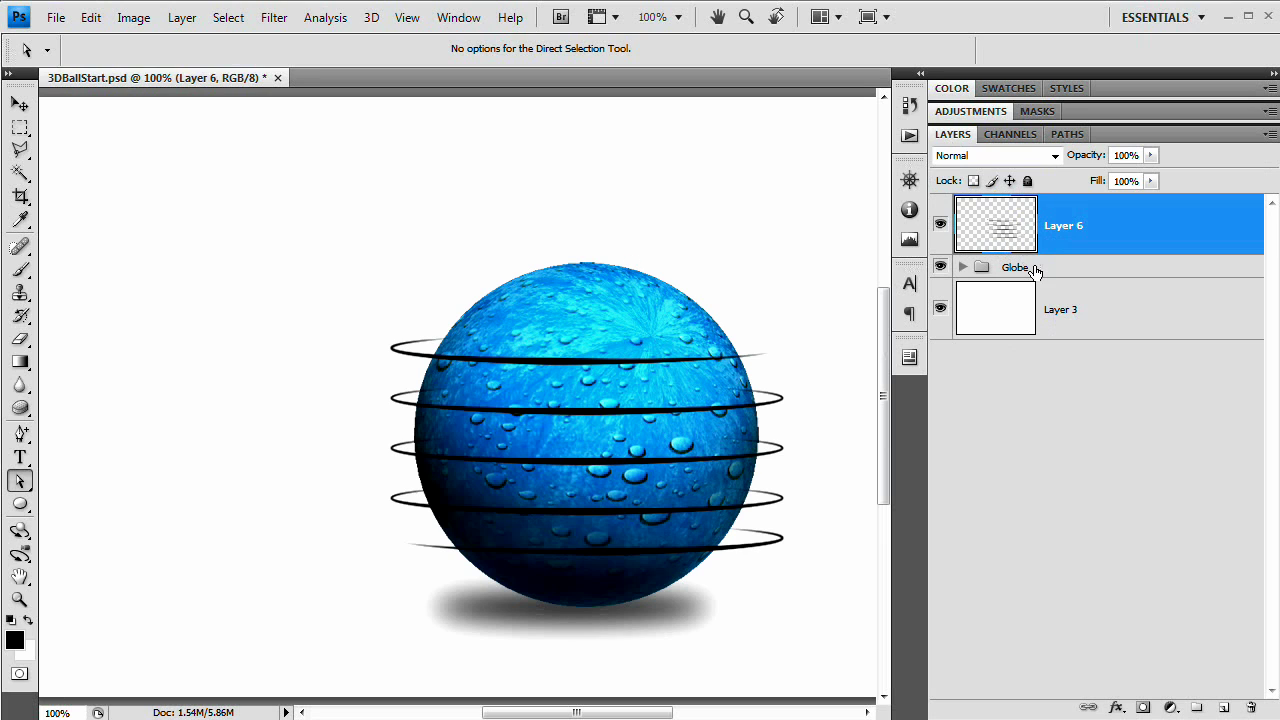
{"action": "key", "text": "ctrl+t"}
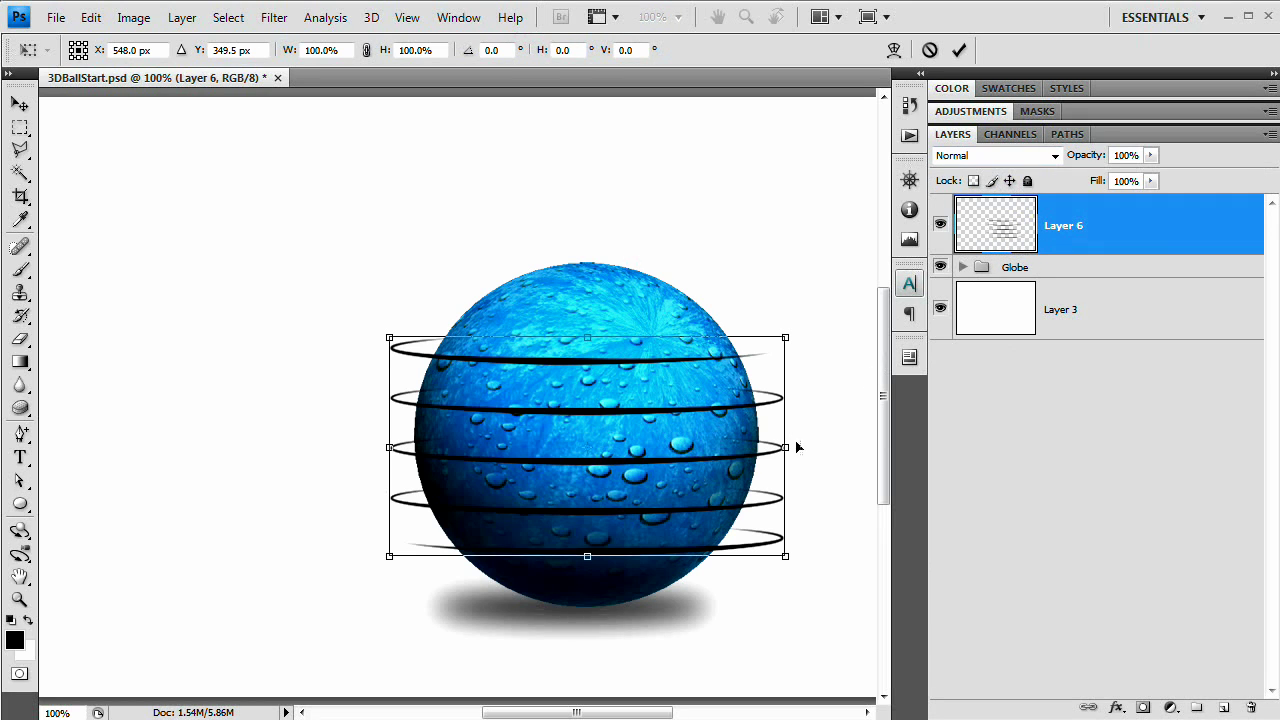
{"action": "right_click", "coordinate": [714, 416]}
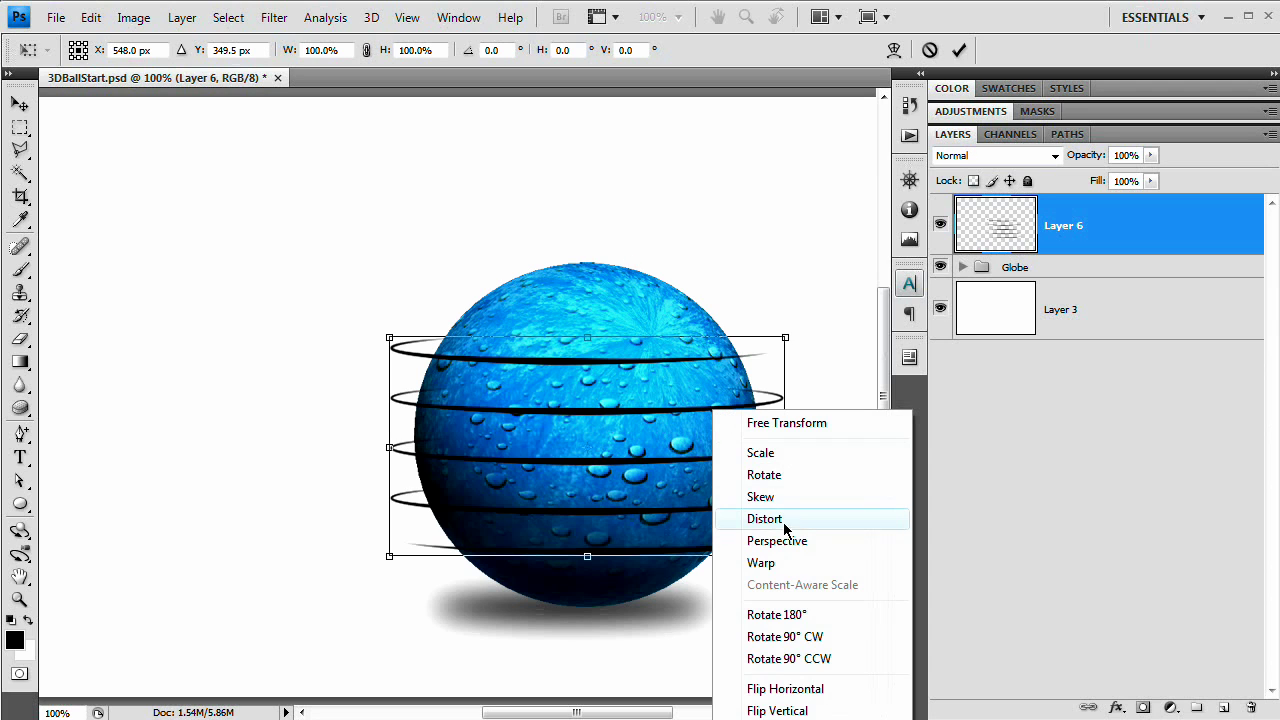
{"action": "left_click", "coordinate": [746, 496]}
{"action": "left_click_drag", "start_coordinate": [786, 341], "coordinate": [786, 311]}
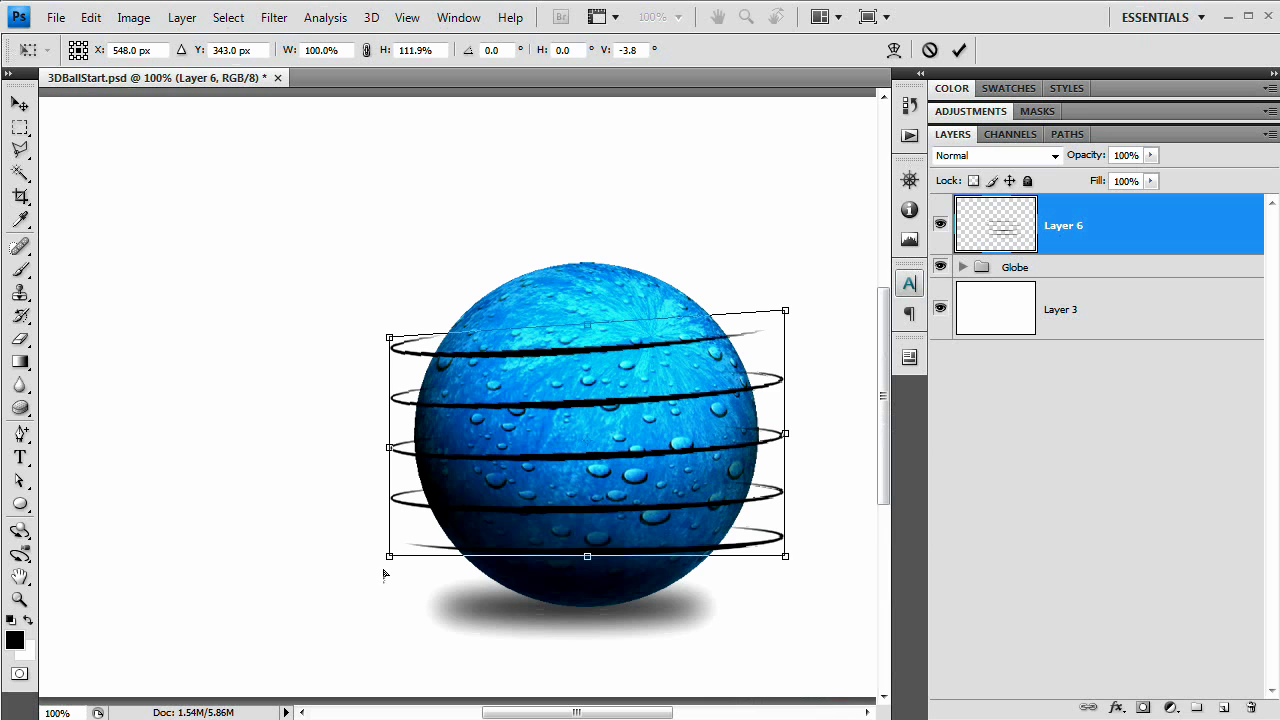
{"action": "left_click_drag", "start_coordinate": [390, 560], "coordinate": [391, 597]}
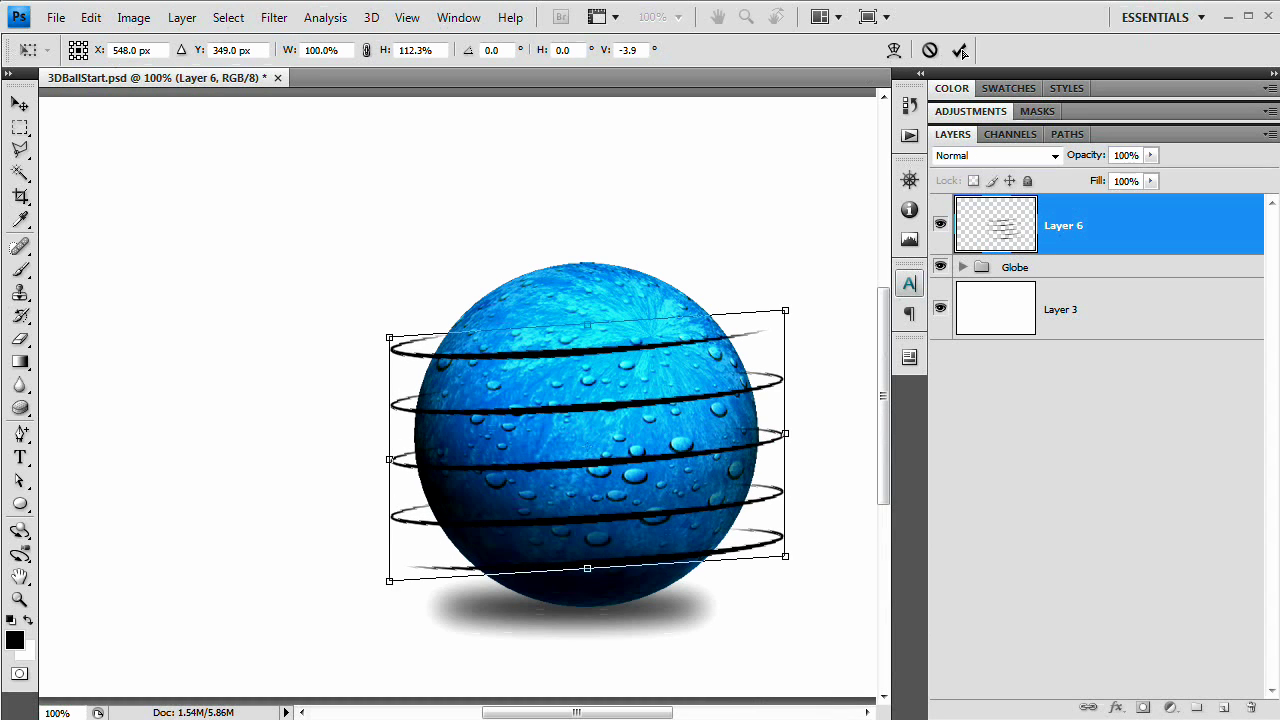
{"action": "left_click", "coordinate": [958, 49]}
{"action": "key", "text": "a"}
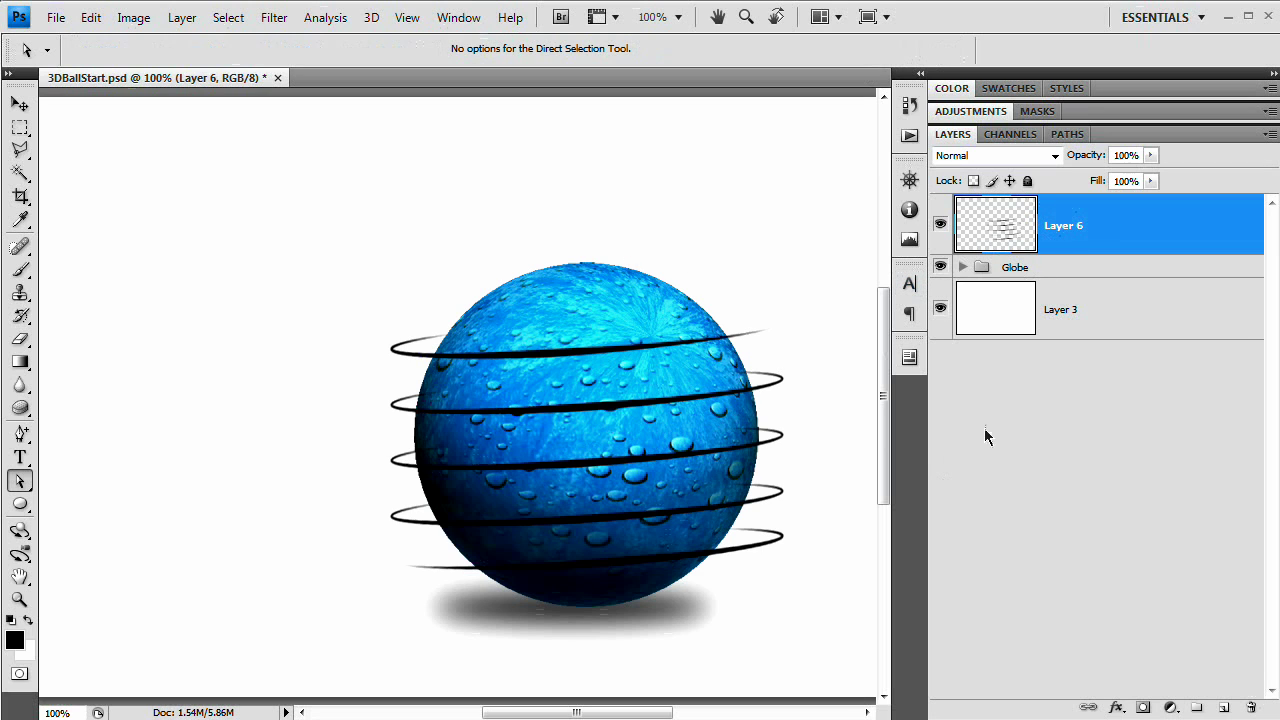
{"action": "key", "text": "ctrl+j"}
Hide Layer 6 copy and apply a Gaussian Blur to Layer 6's rings
{"action": "left_click", "coordinate": [940, 225]}
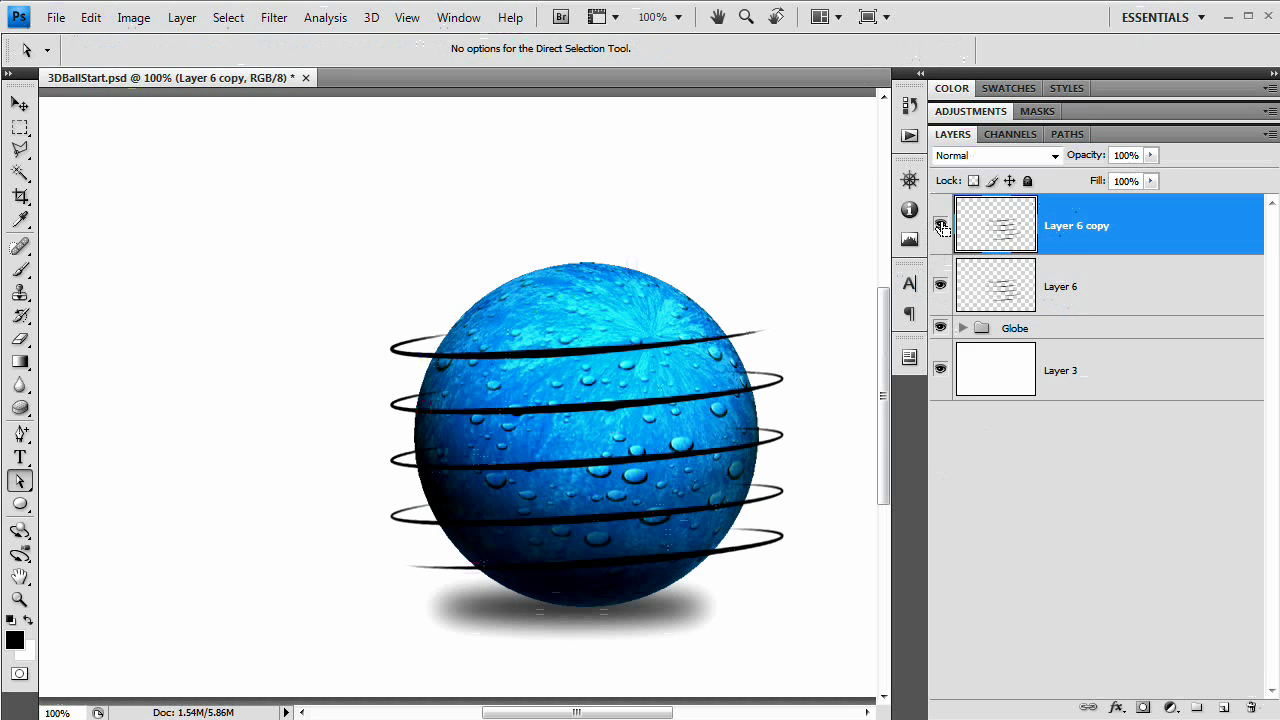
{"action": "left_click", "coordinate": [1005, 288]}
{"action": "left_click", "coordinate": [274, 17]}
{"action": "mouse_move", "coordinate": [408, 184]}
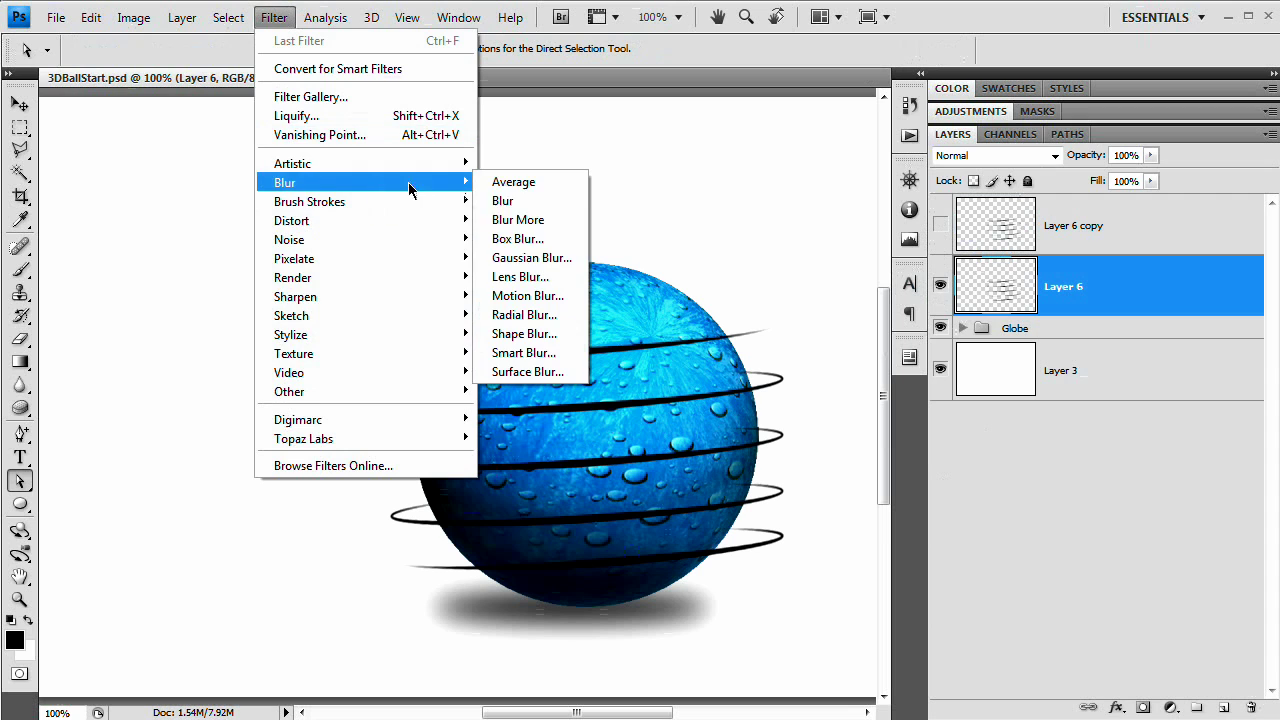
{"action": "left_click", "coordinate": [505, 251]}
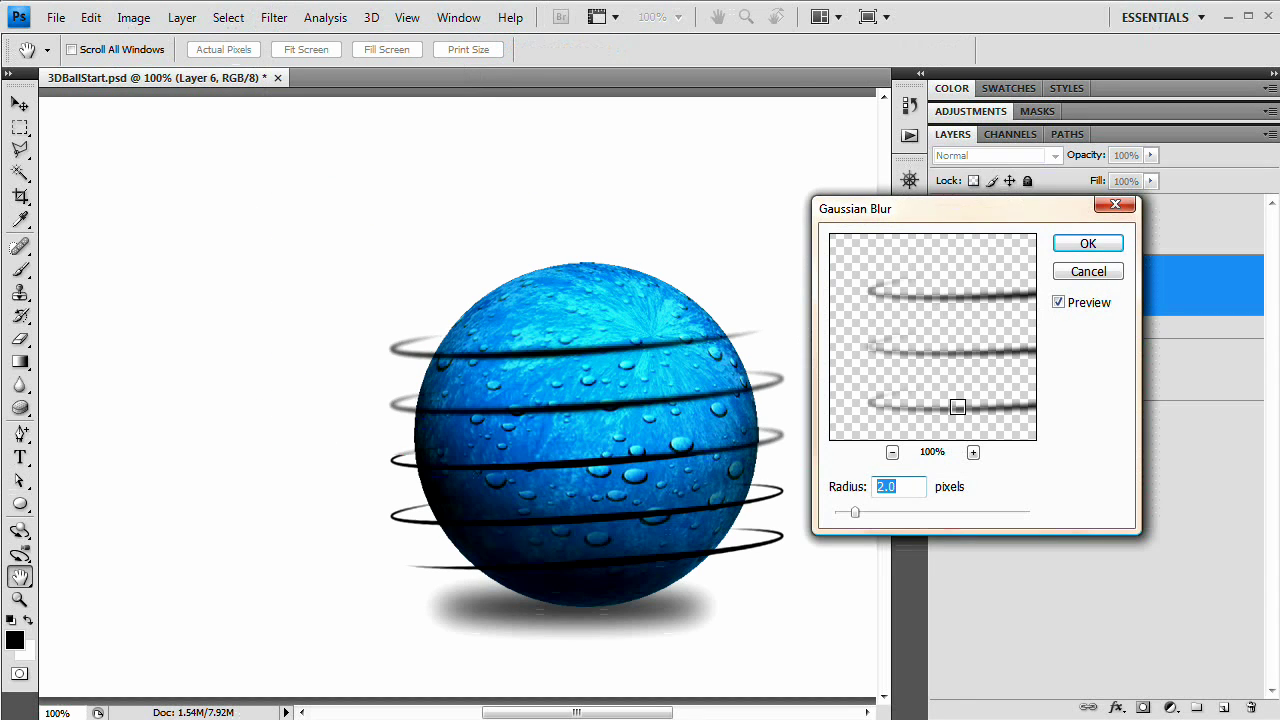
{"action": "left_click", "coordinate": [1087, 244]}
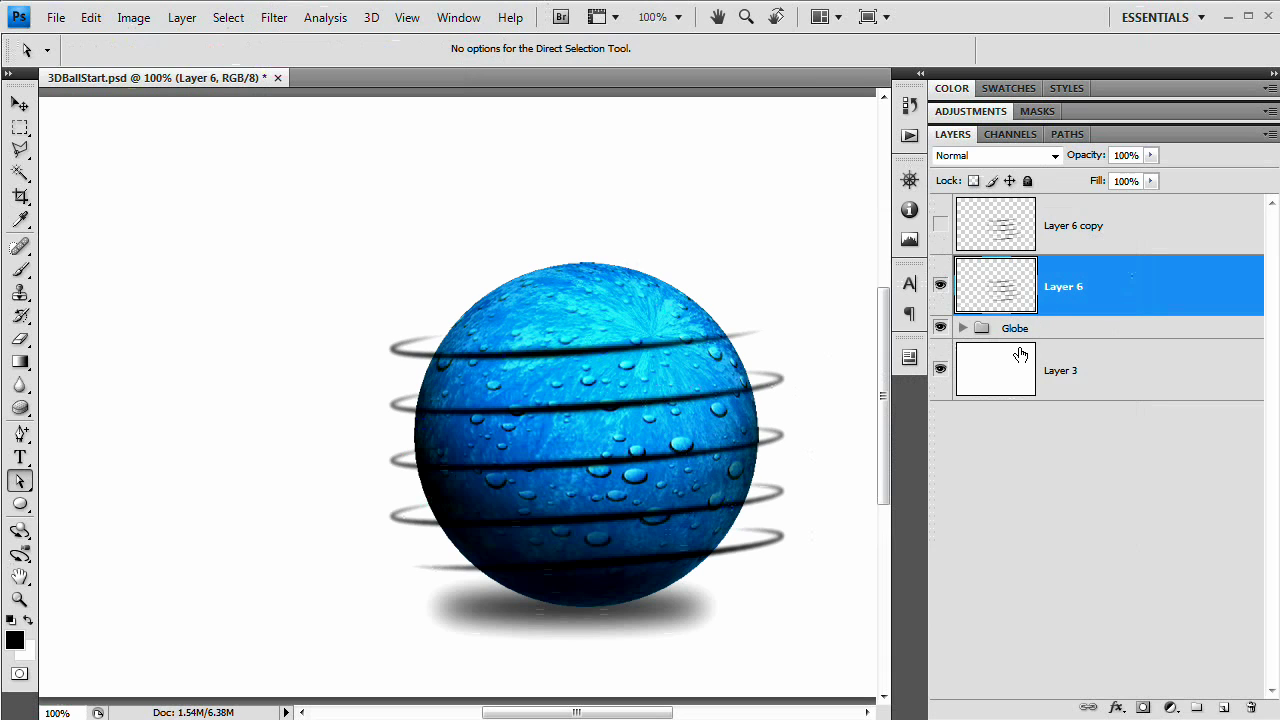
Colorize Layer 6 green with Hue 124, Saturation 100, Lightness +45
{"action": "key", "text": "ctrl+u"}
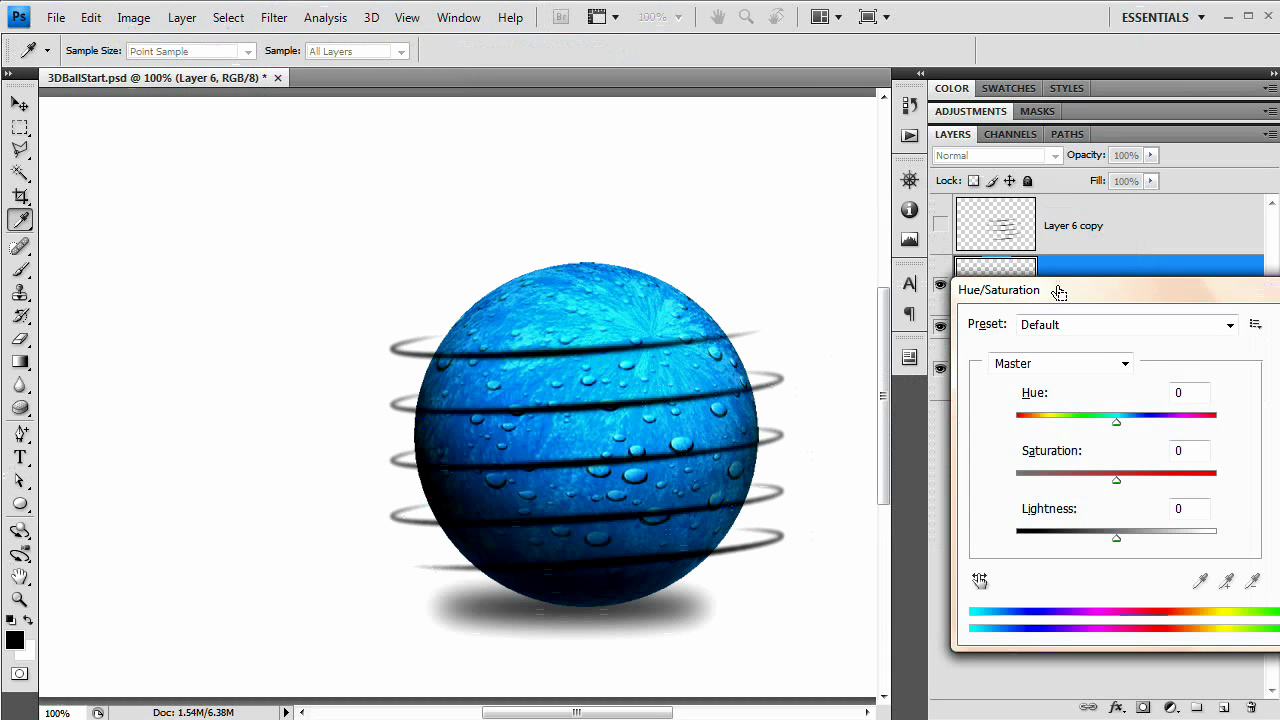
{"action": "left_click_drag", "start_coordinate": [1058, 281], "coordinate": [926, 198]}
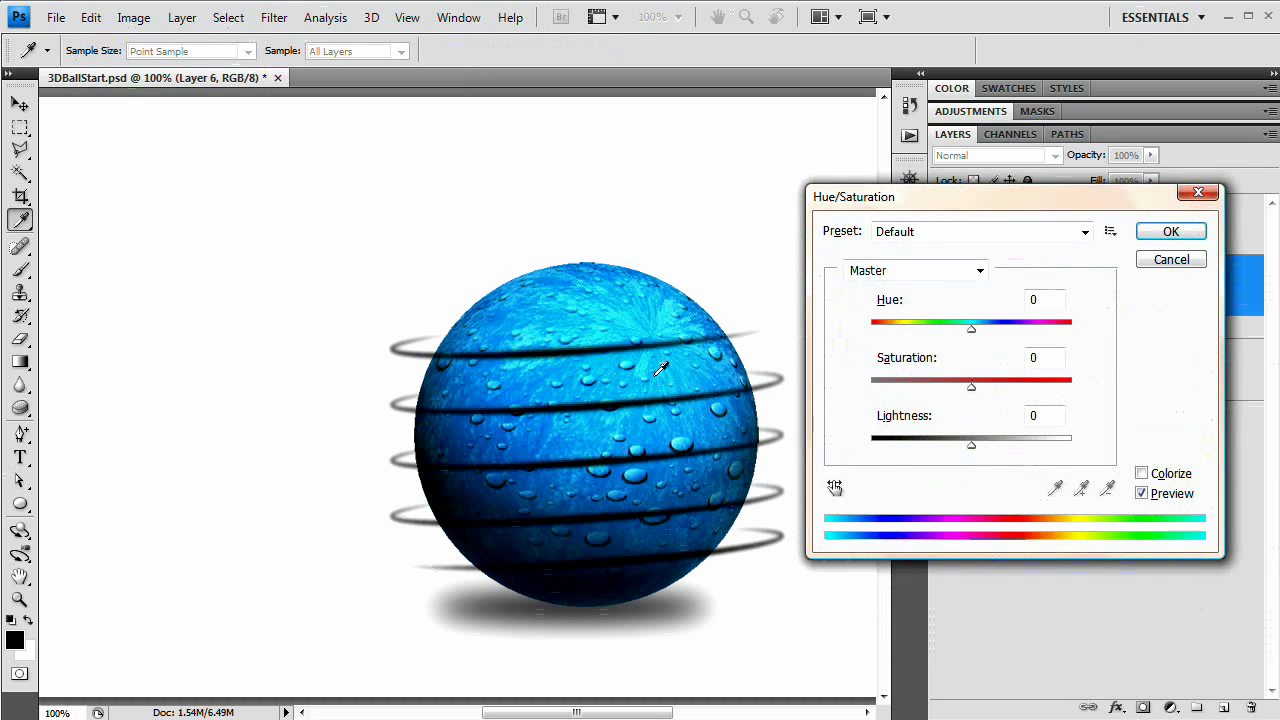
{"action": "left_click", "coordinate": [1141, 473]}
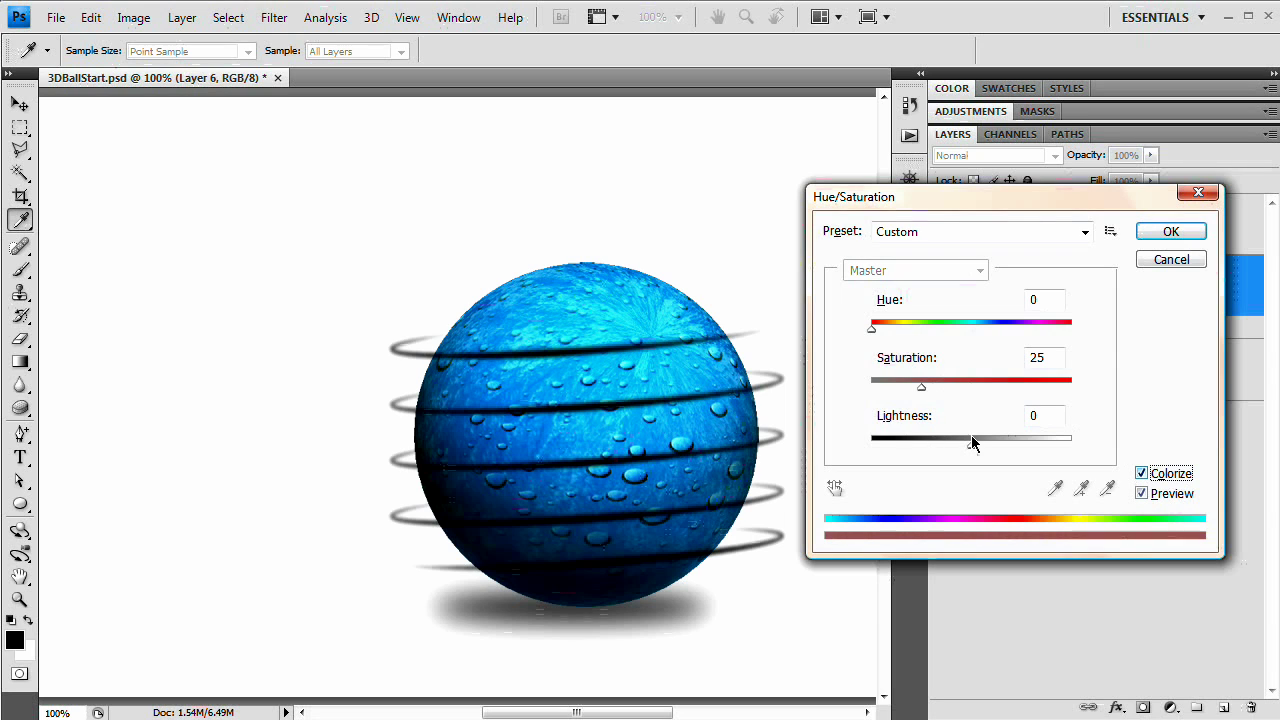
{"action": "mouse_move", "coordinate": [1043, 388]}
{"action": "left_mouse_down"}
{"action": "mouse_move", "coordinate": [1086, 389]}
{"action": "mouse_move", "coordinate": [1063, 391]}
{"action": "left_mouse_up"}
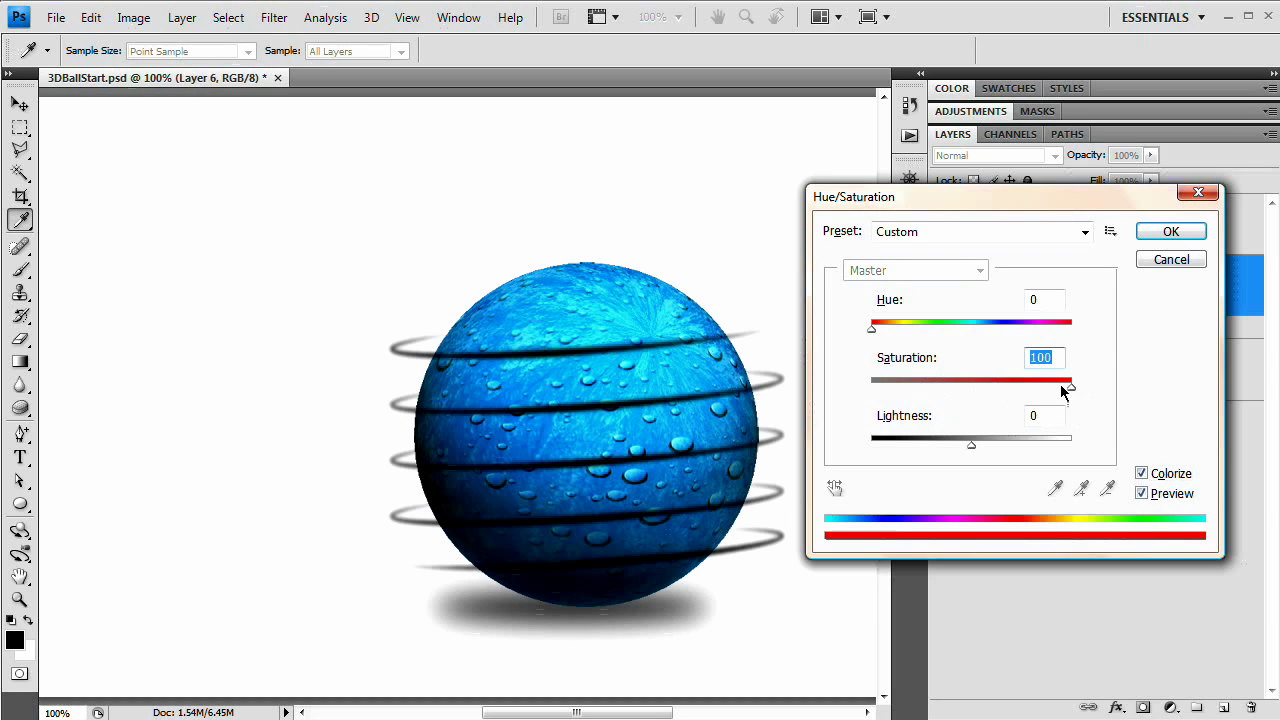
{"action": "left_click", "coordinate": [1017, 444]}
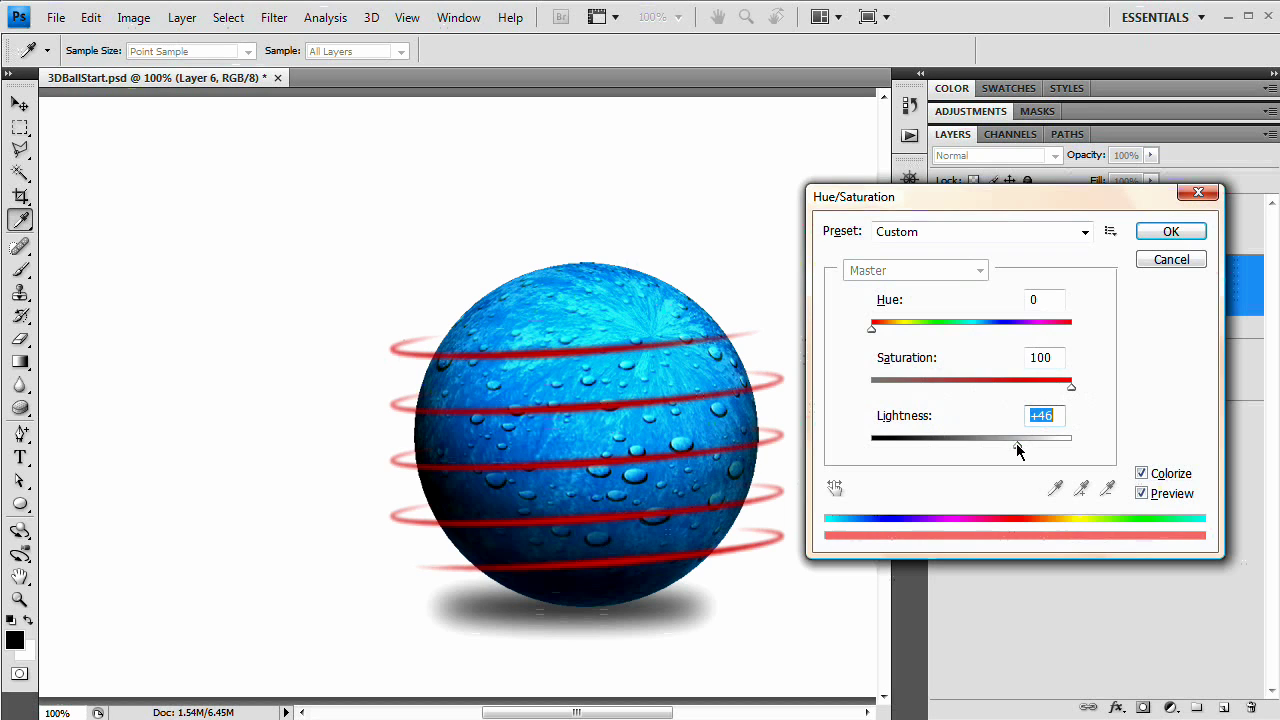
{"action": "left_click_drag", "start_coordinate": [1016, 443], "coordinate": [1015, 443]}
{"action": "left_click_drag", "start_coordinate": [873, 336], "coordinate": [940, 329]}
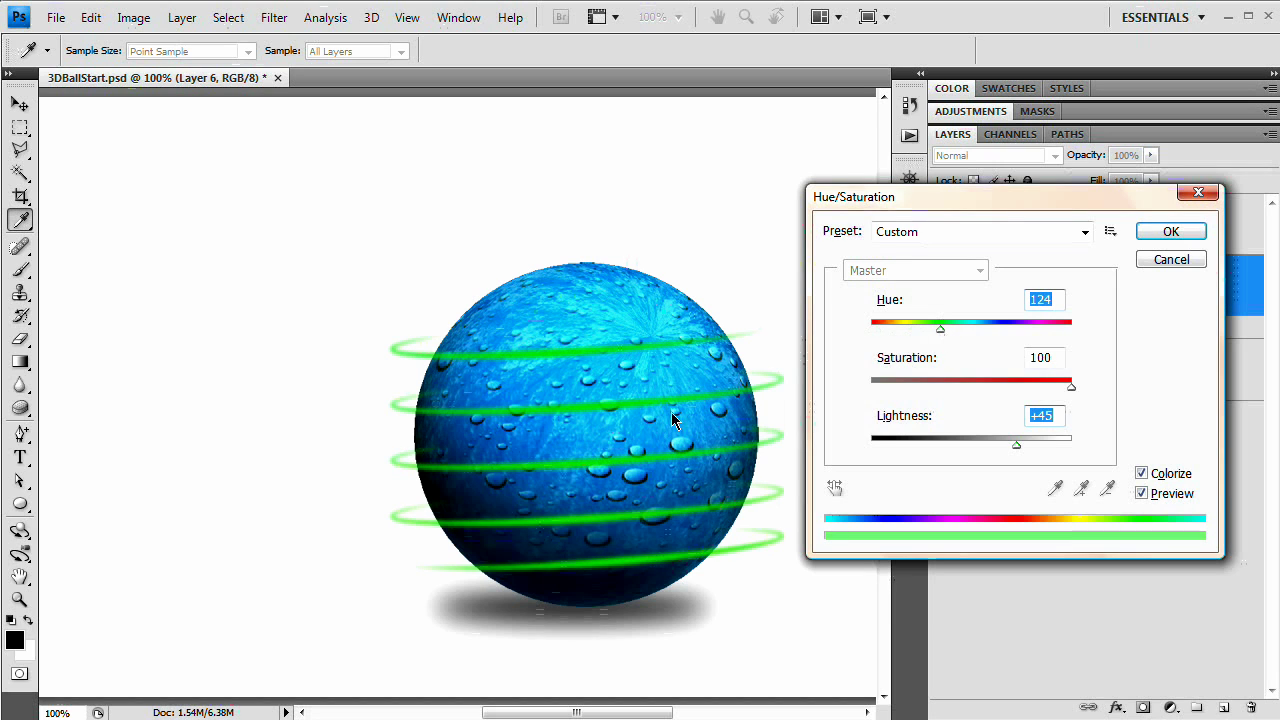
{"action": "left_click", "coordinate": [1159, 233]}
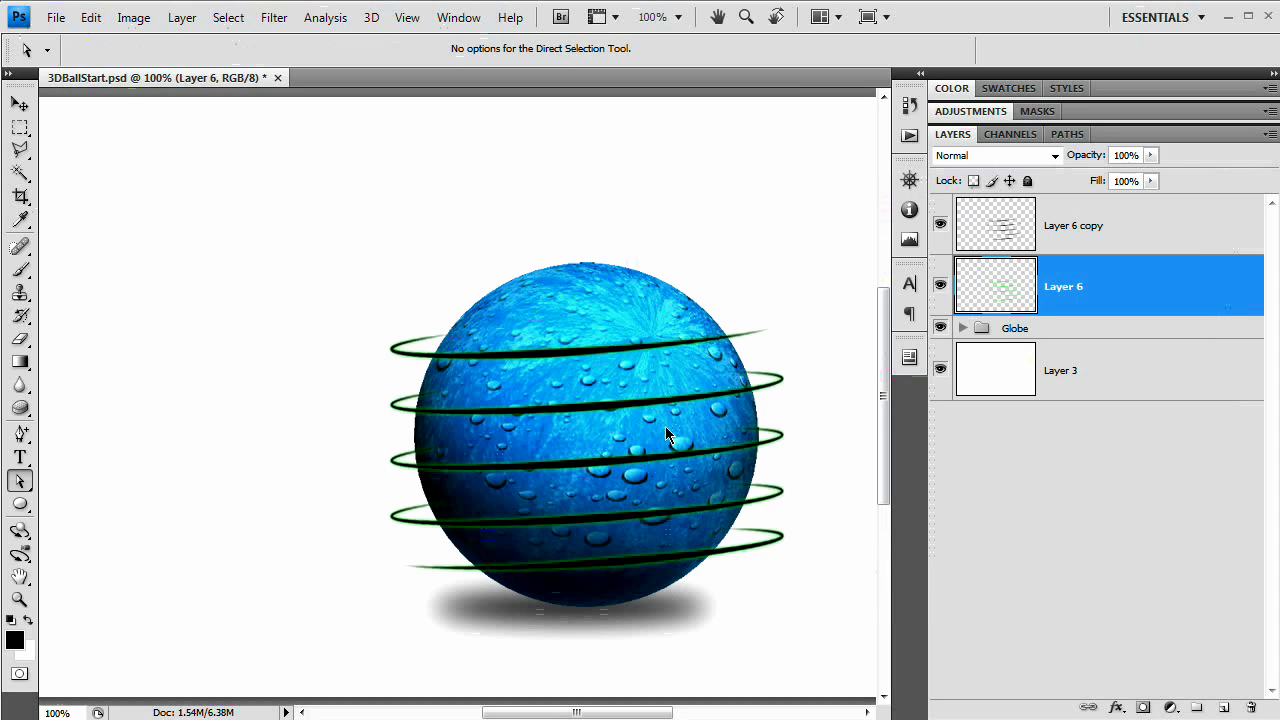
Colorize Layer 6 copy with Hue 117, Saturation 100 and Lightness +53
{"action": "left_click", "coordinate": [1010, 230]}
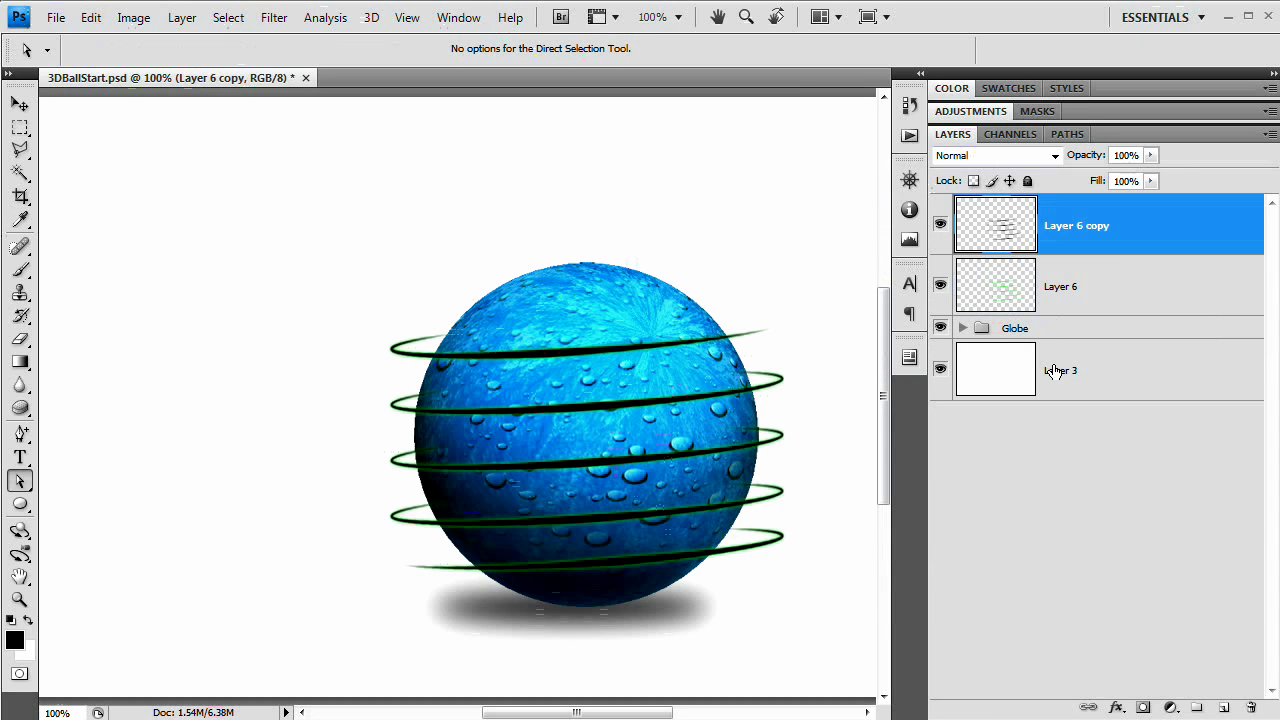
{"action": "key", "text": "ctrl+u"}
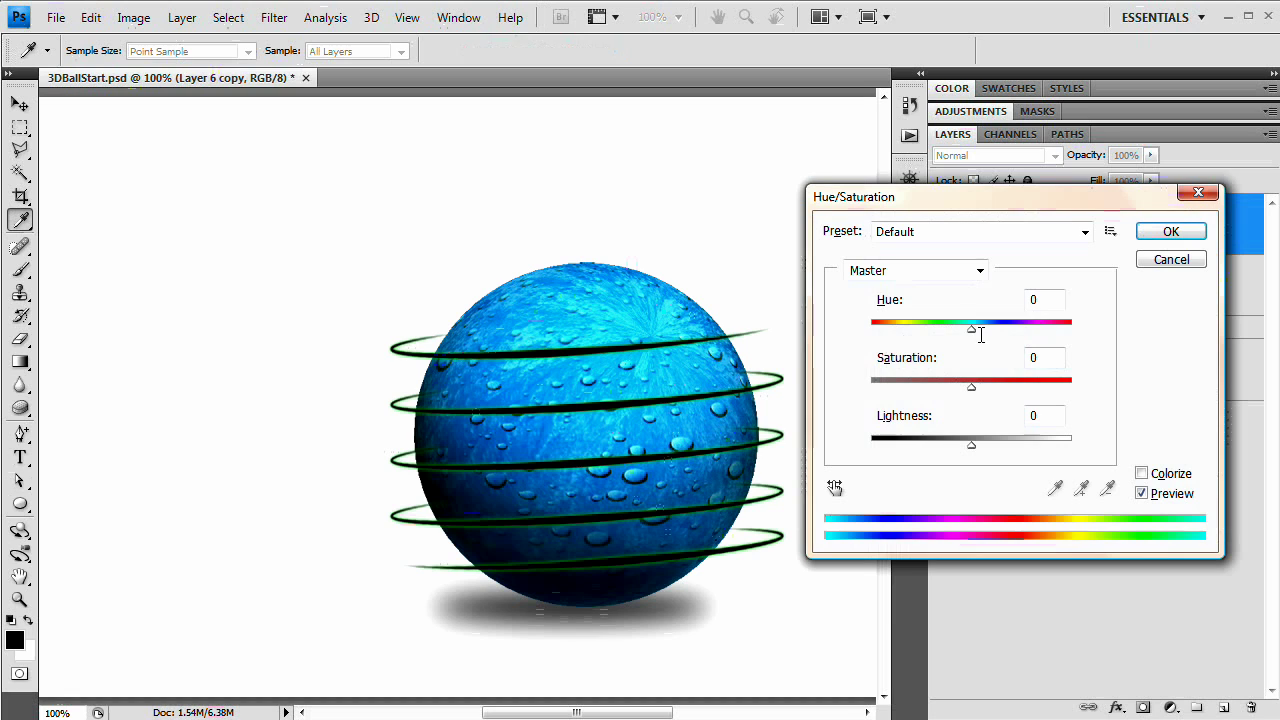
{"action": "left_click", "coordinate": [1141, 473]}
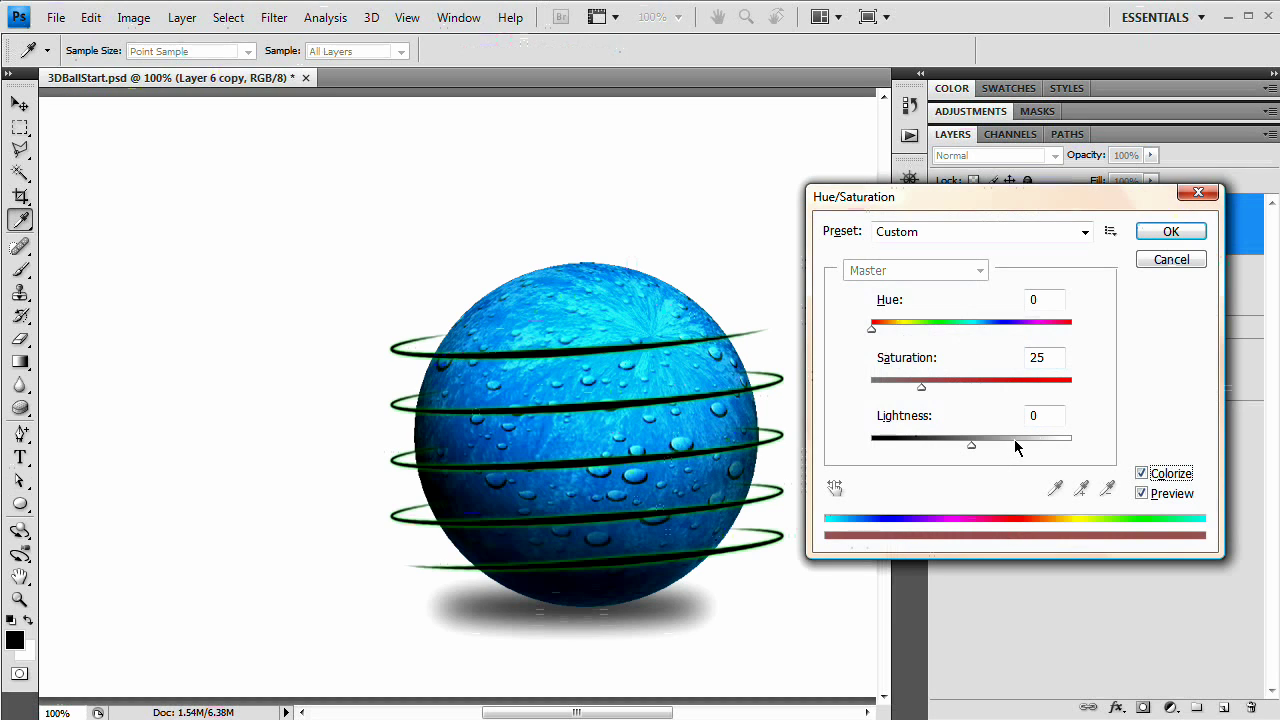
{"action": "left_click_drag", "start_coordinate": [977, 452], "coordinate": [1021, 444]}
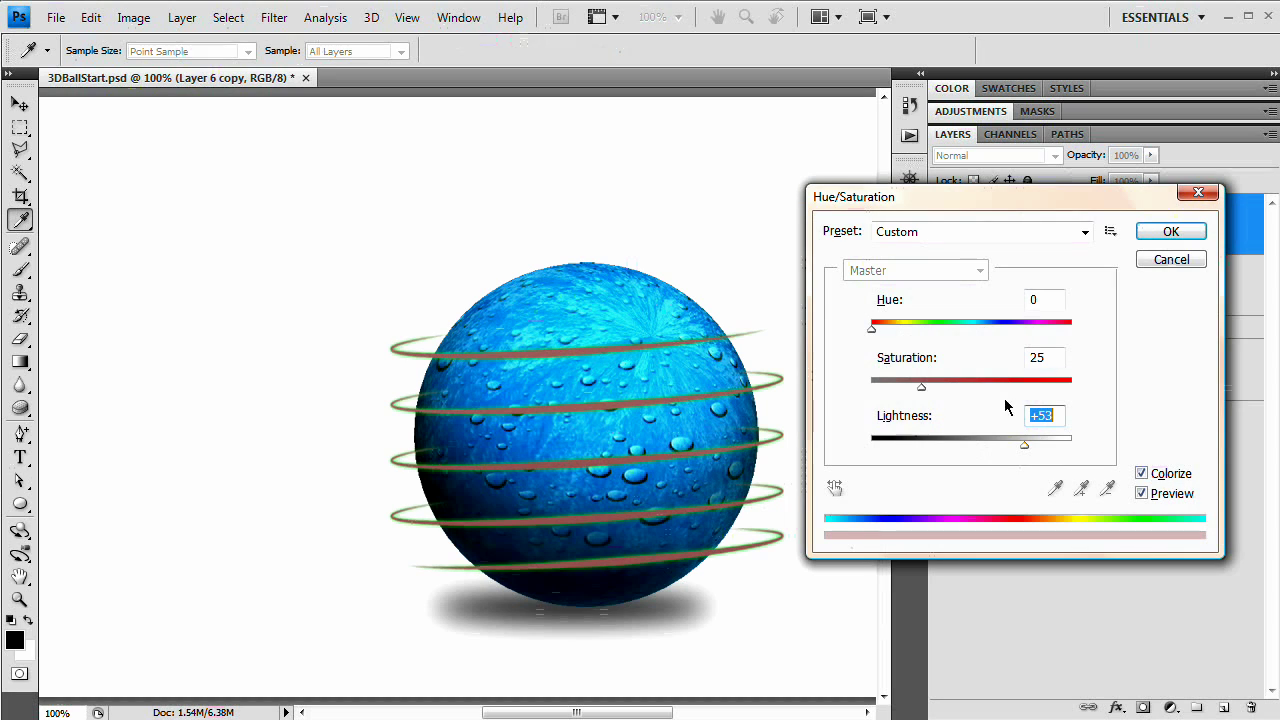
{"action": "left_click_drag", "start_coordinate": [921, 386], "coordinate": [1079, 390]}
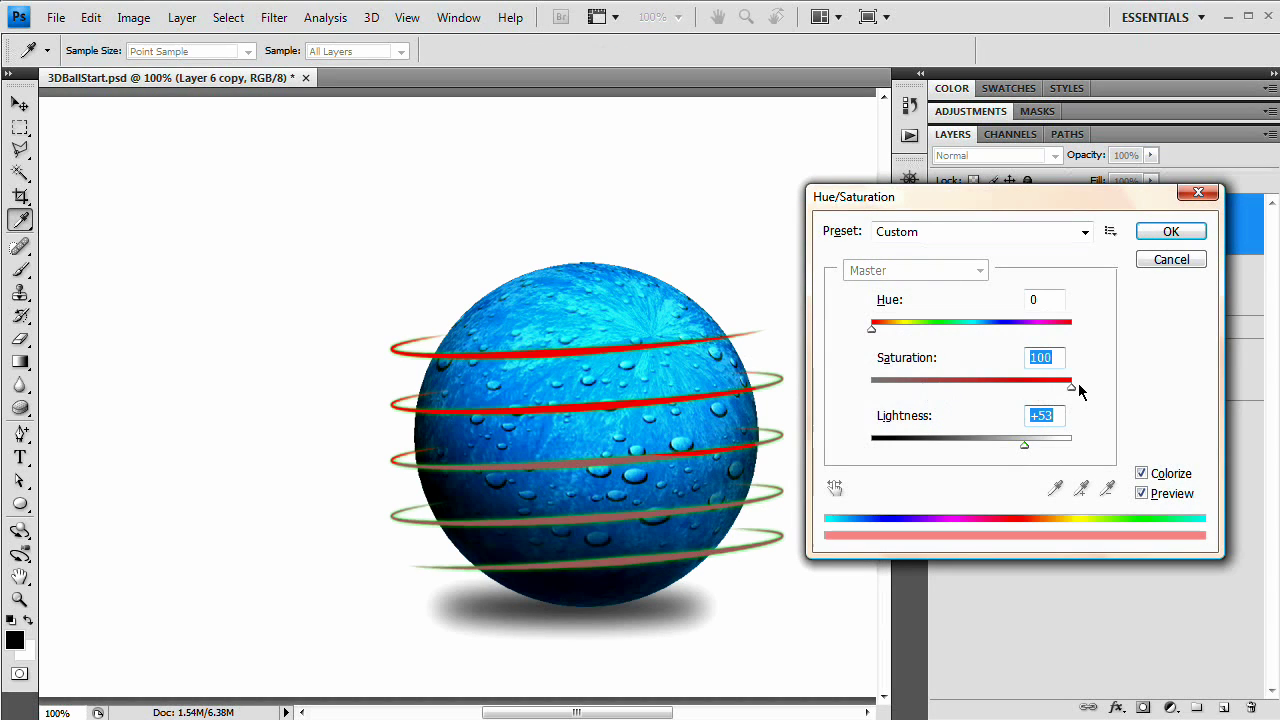
{"action": "left_click", "coordinate": [873, 331]}
{"action": "left_click", "coordinate": [938, 334]}
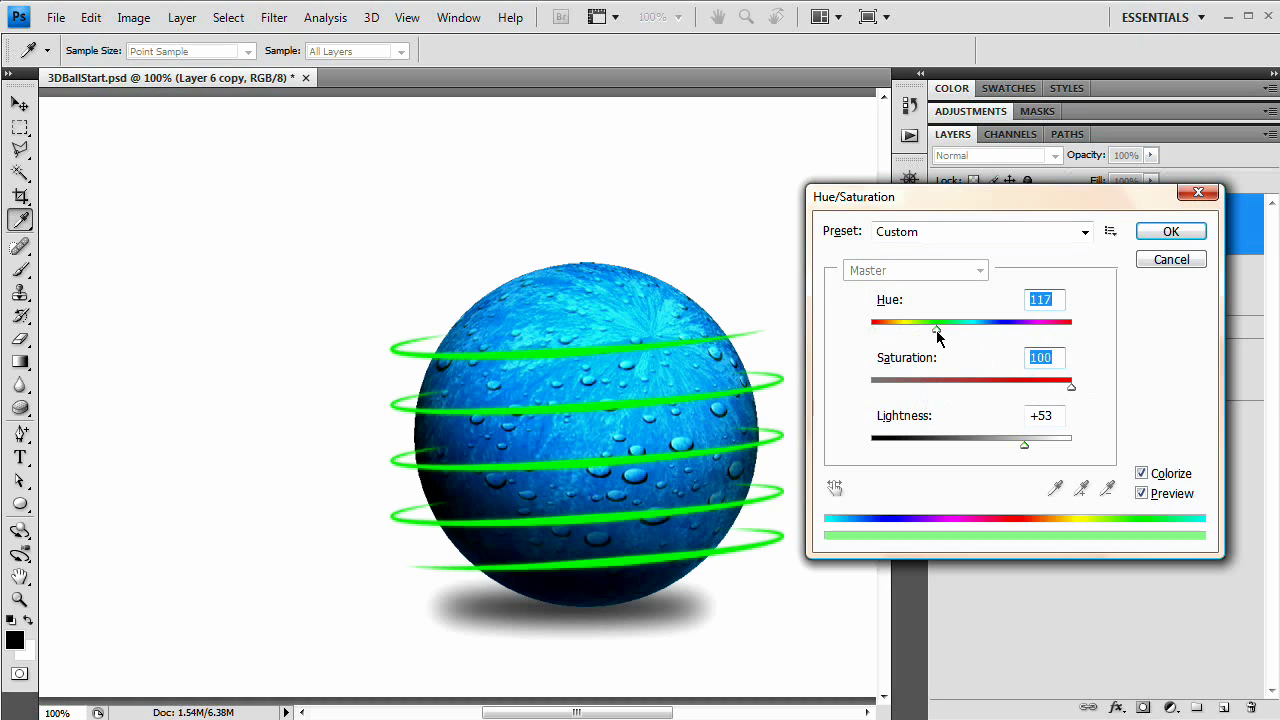
{"action": "left_click", "coordinate": [1159, 232]}
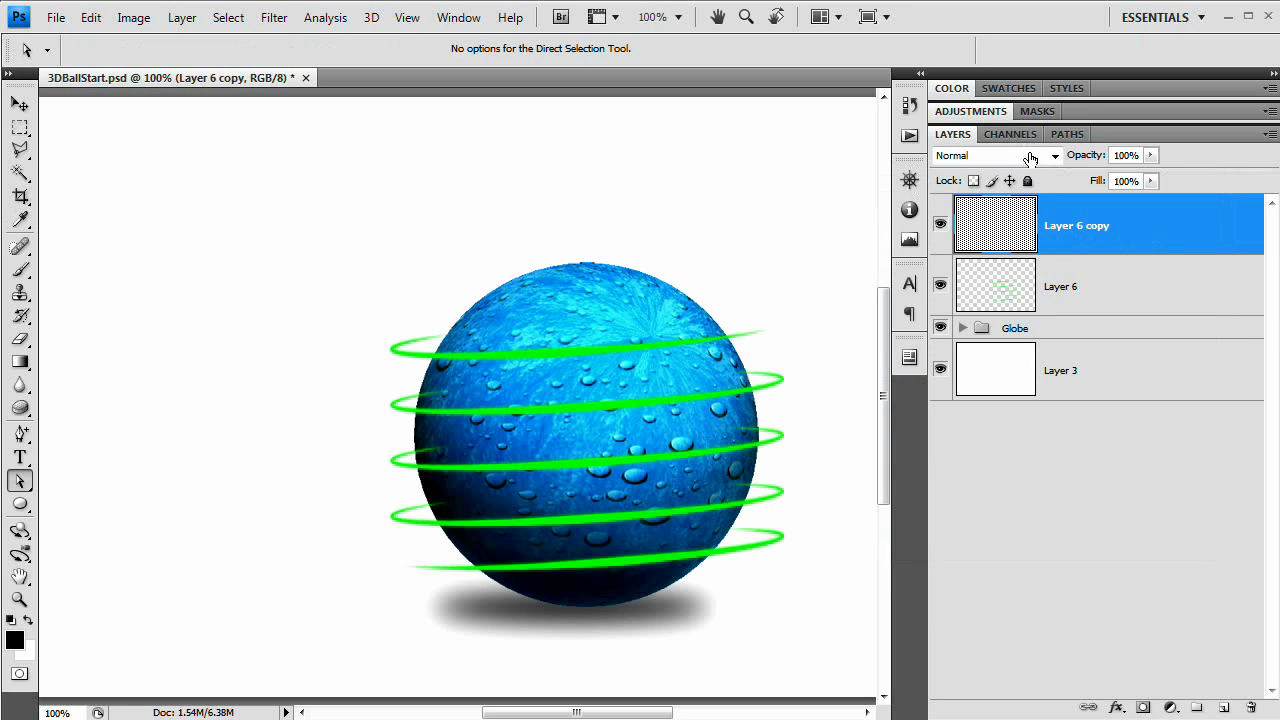
Try Overlay and Color Dodge on Layer 6 copy, settle on Soft Light, then select Layer 6
{"action": "left_click", "coordinate": [1031, 160]}
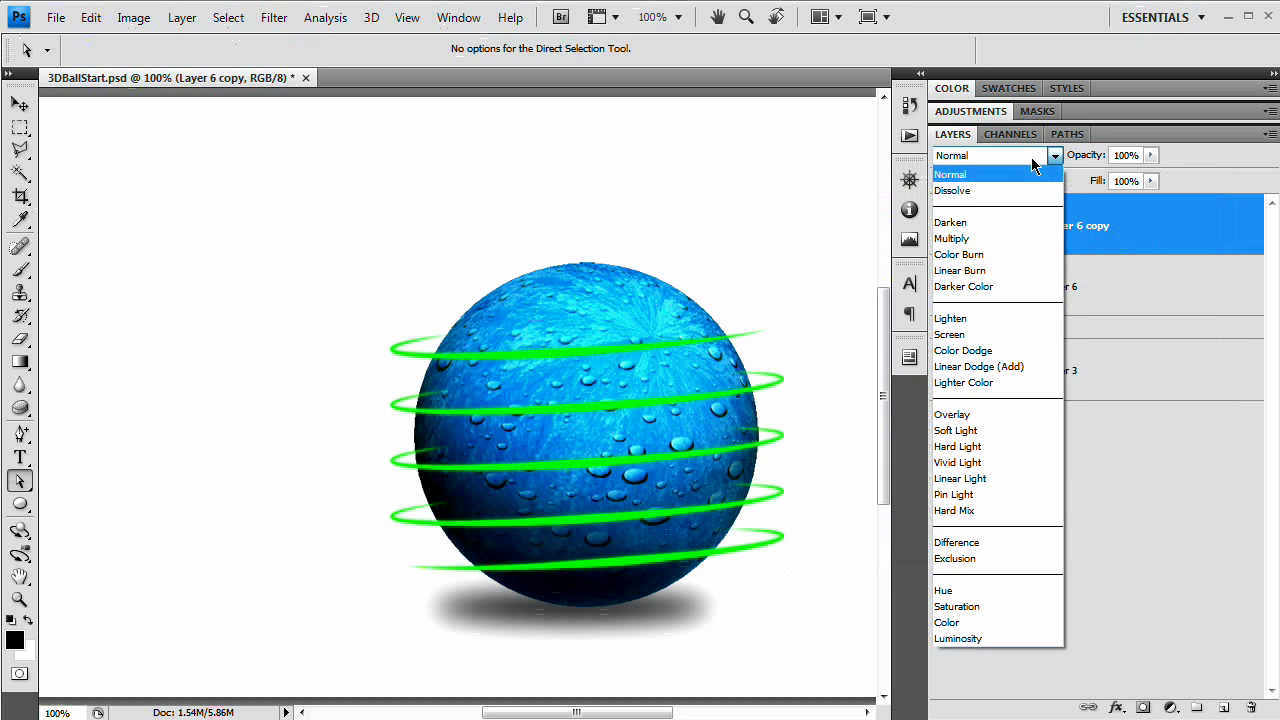
{"action": "left_click", "coordinate": [973, 415]}
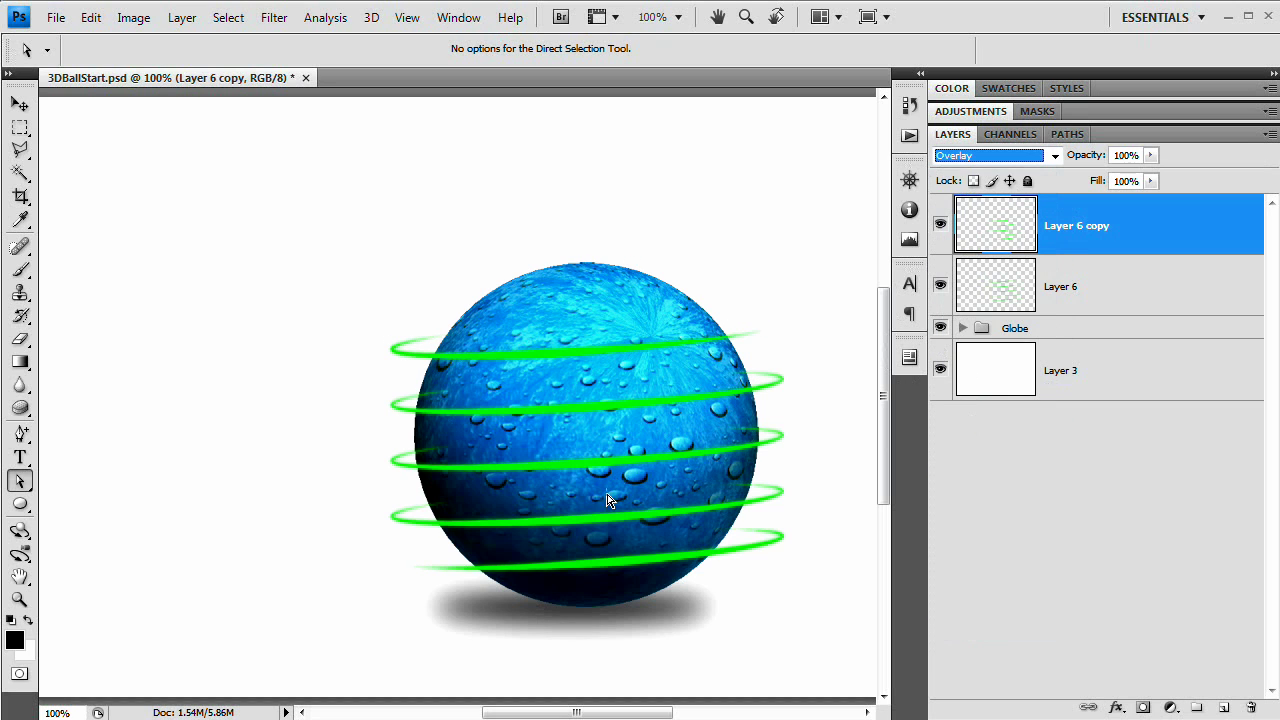
{"action": "left_click", "coordinate": [1000, 158]}
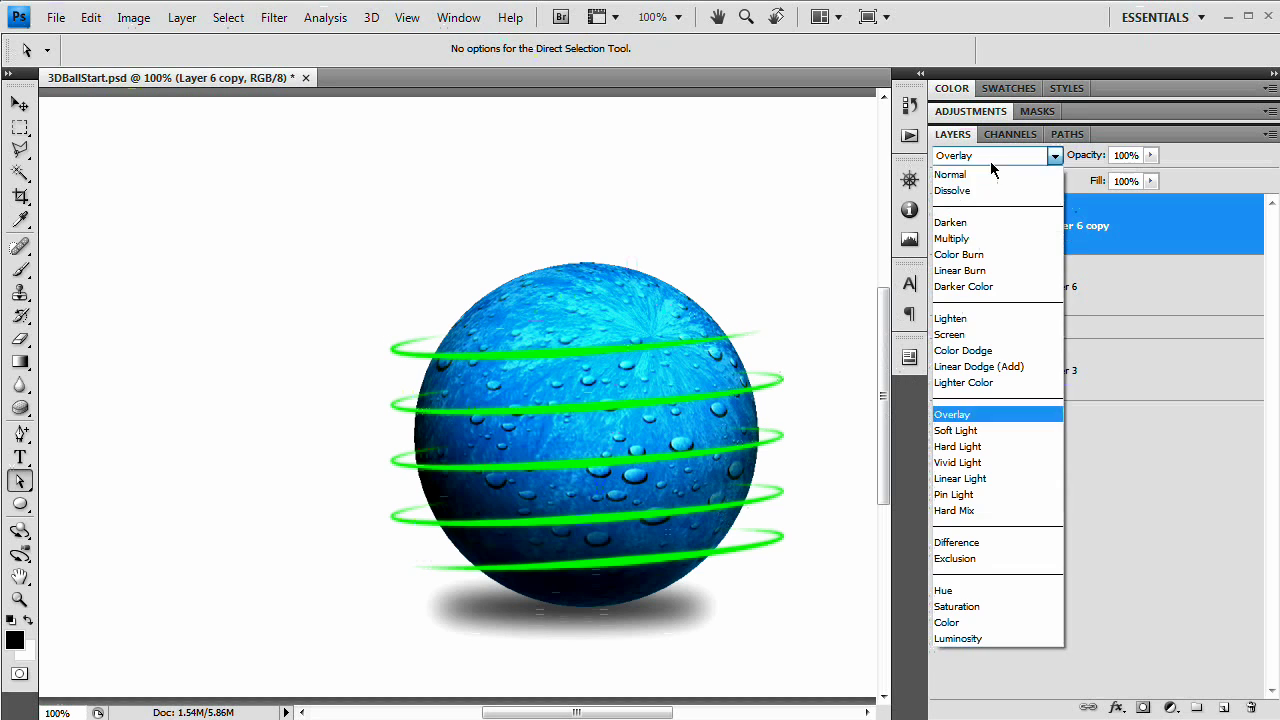
{"action": "left_click", "coordinate": [987, 355]}
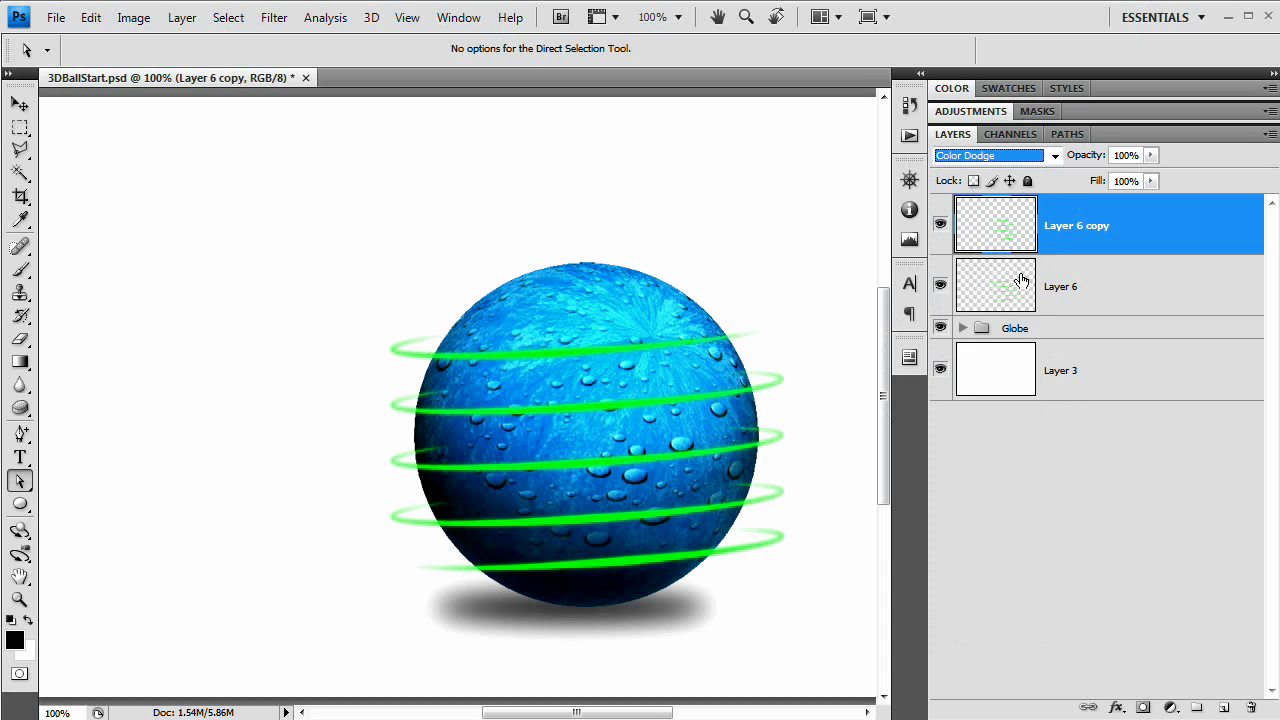
{"action": "scroll", "coordinate": [1010, 185], "scroll_direction": "down", "scroll_amount": 2}
{"action": "key", "text": "Down"}
{"action": "key", "text": "Down"}
{"action": "key", "text": "Down"}
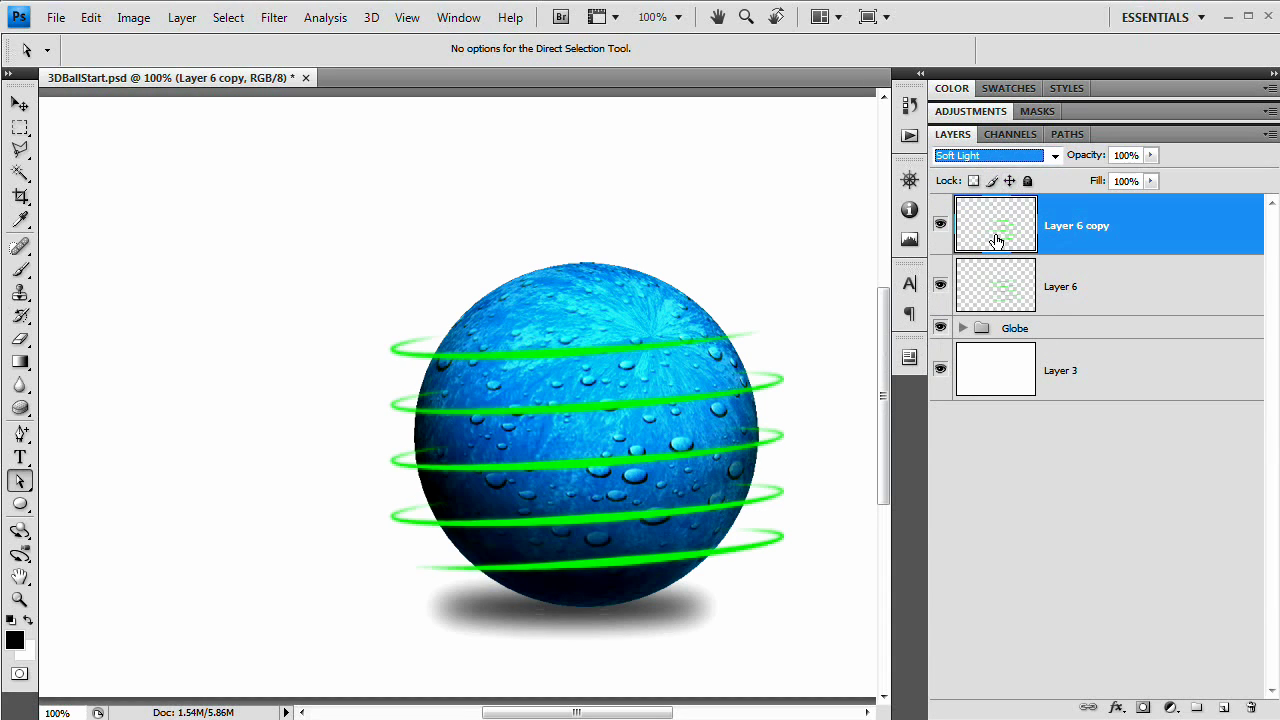
{"action": "key", "text": "Up"}
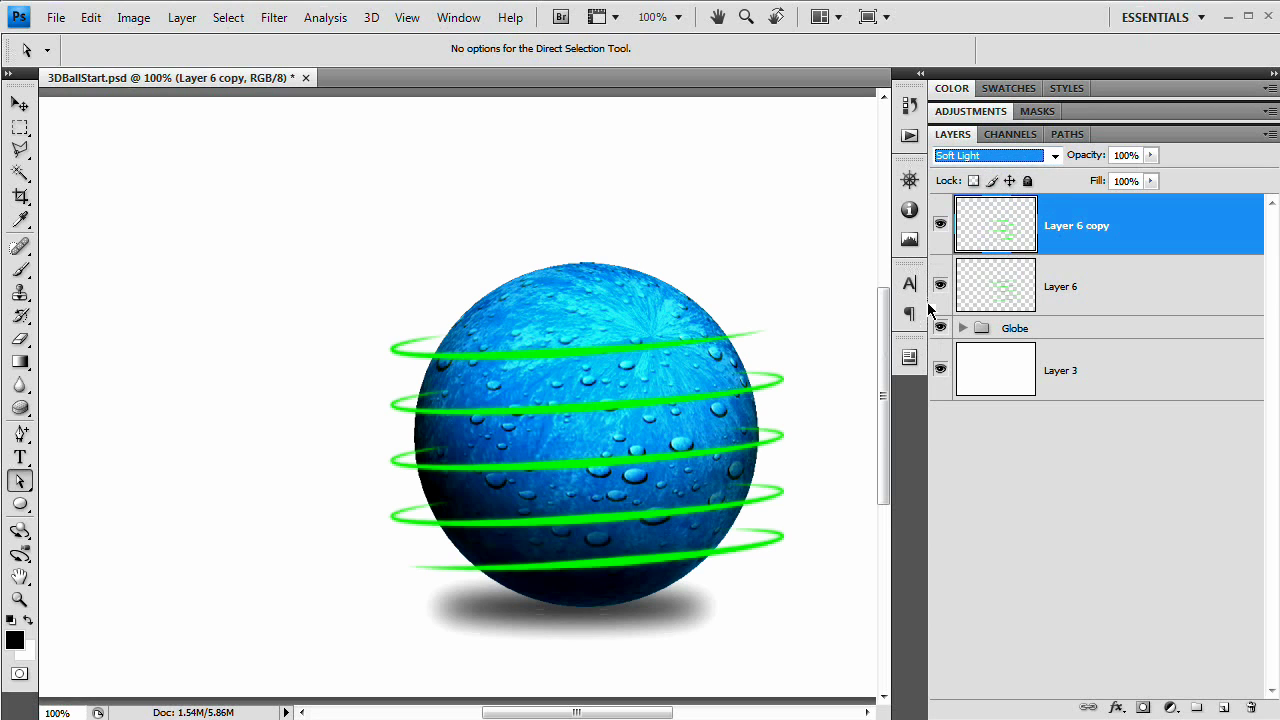
{"action": "left_click", "coordinate": [993, 285]}
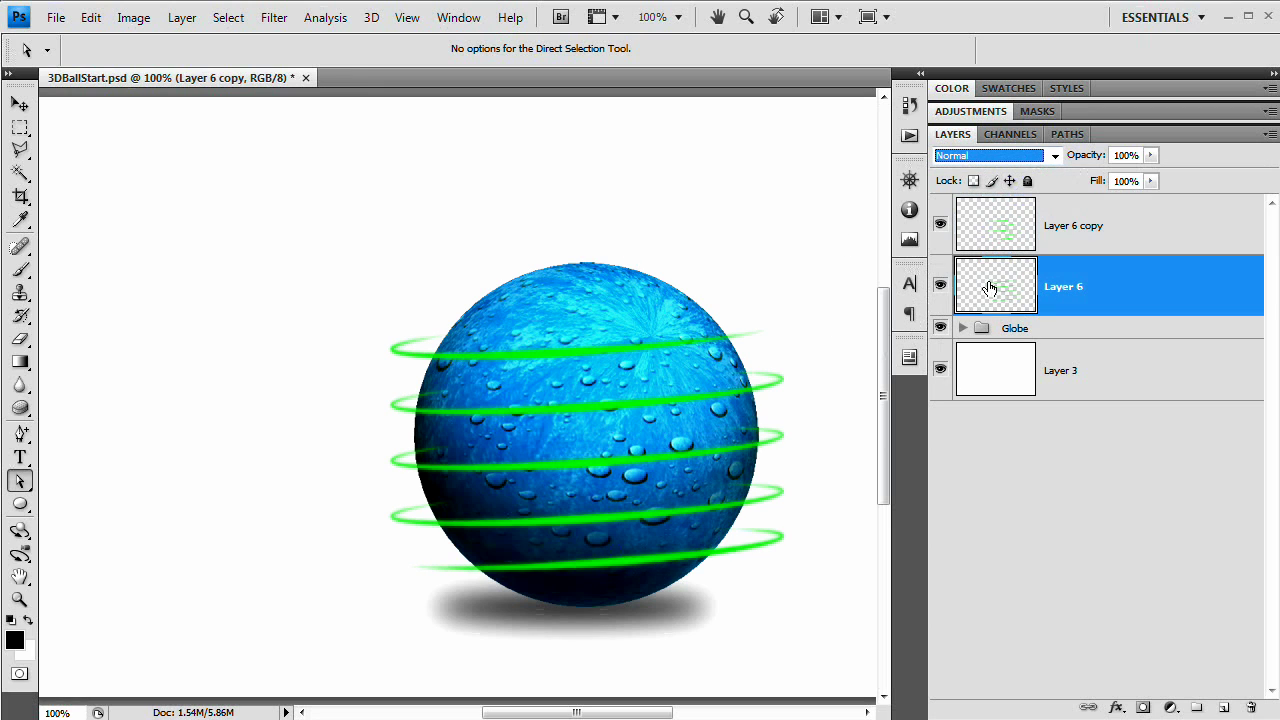
Toggle Layer 6's visibility off and on, then duplicate it twice into Layer 6 copy 2 and copy 3
{"action": "left_click", "coordinate": [941, 286]}
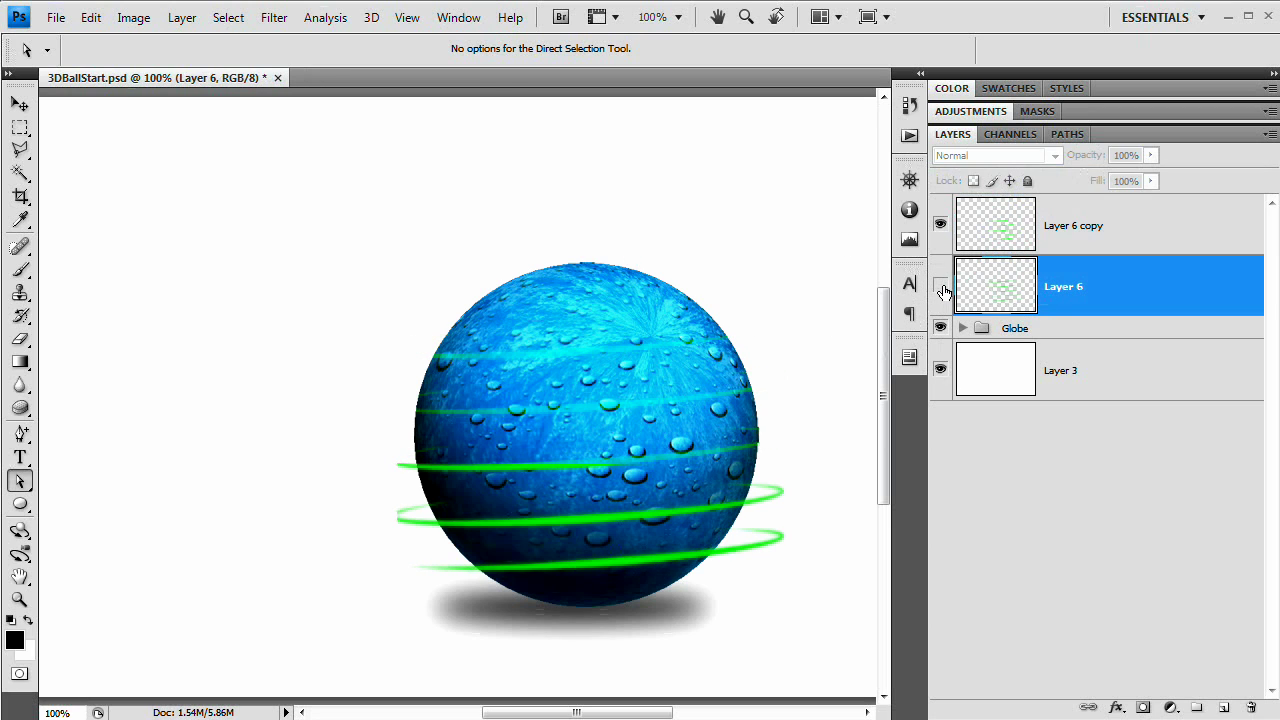
{"action": "left_click", "coordinate": [941, 286]}
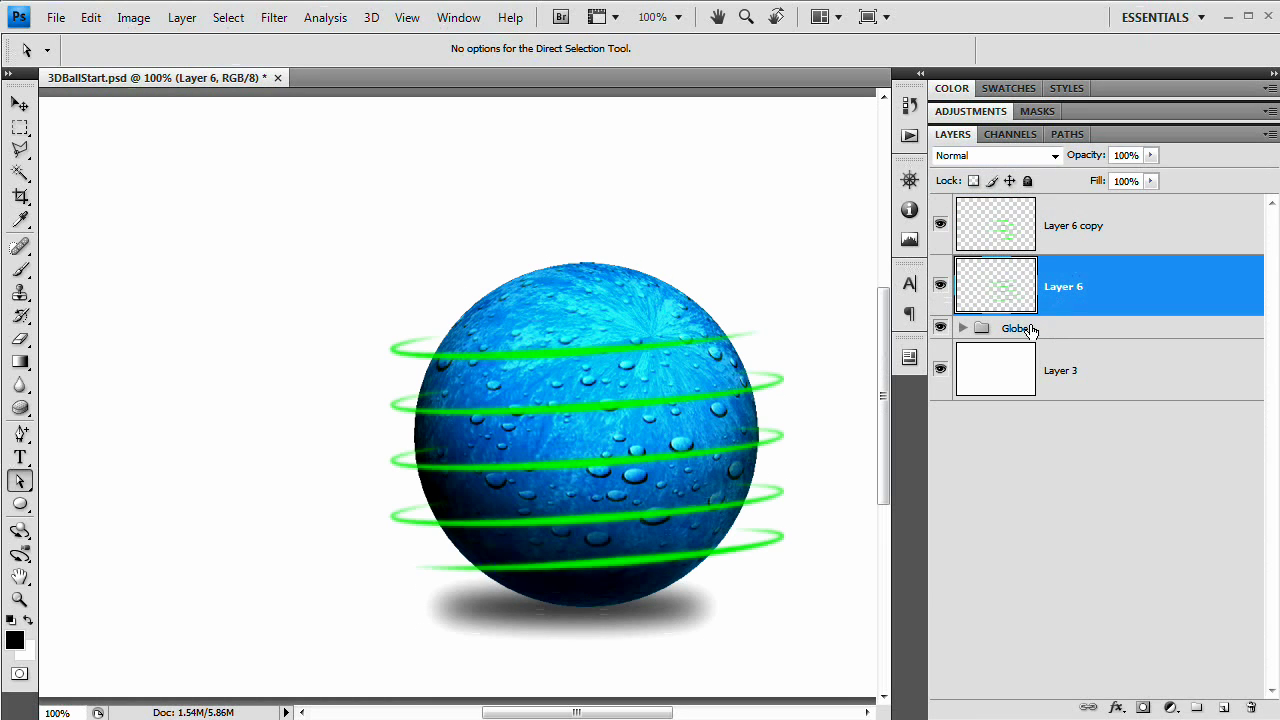
{"action": "key", "text": "ctrl+j"}
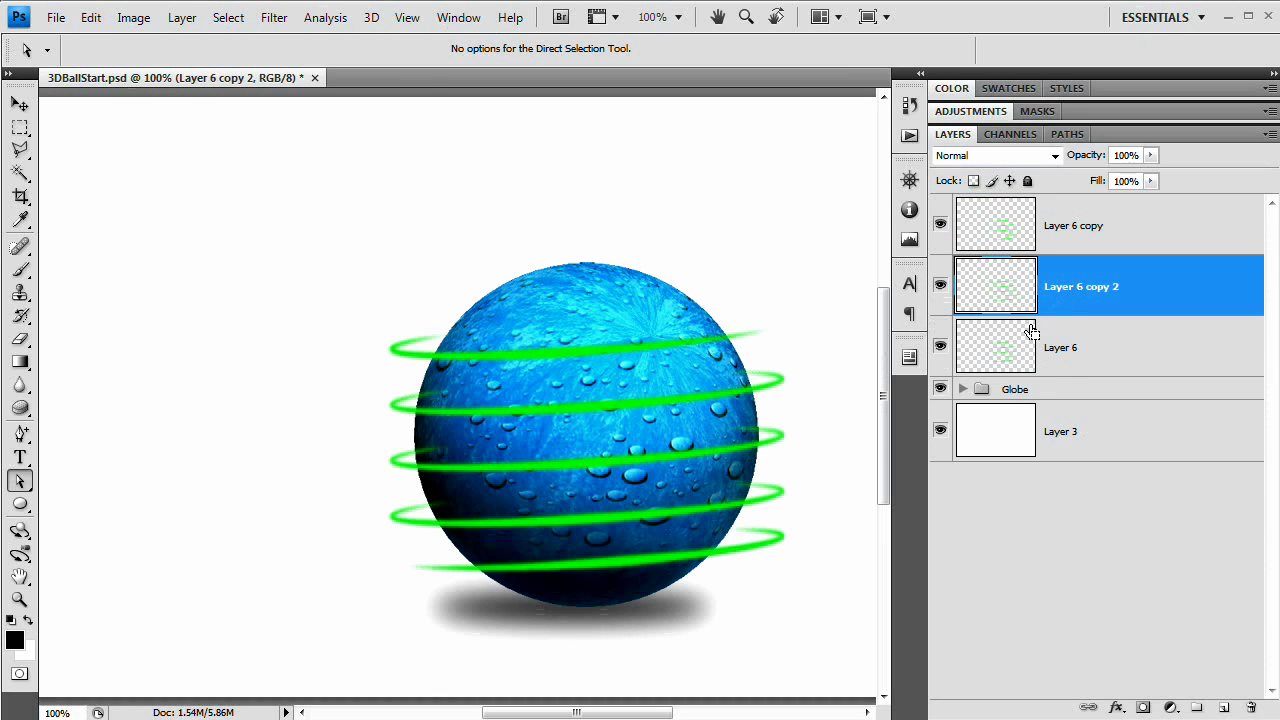
{"action": "key", "text": "ctrl+j"}
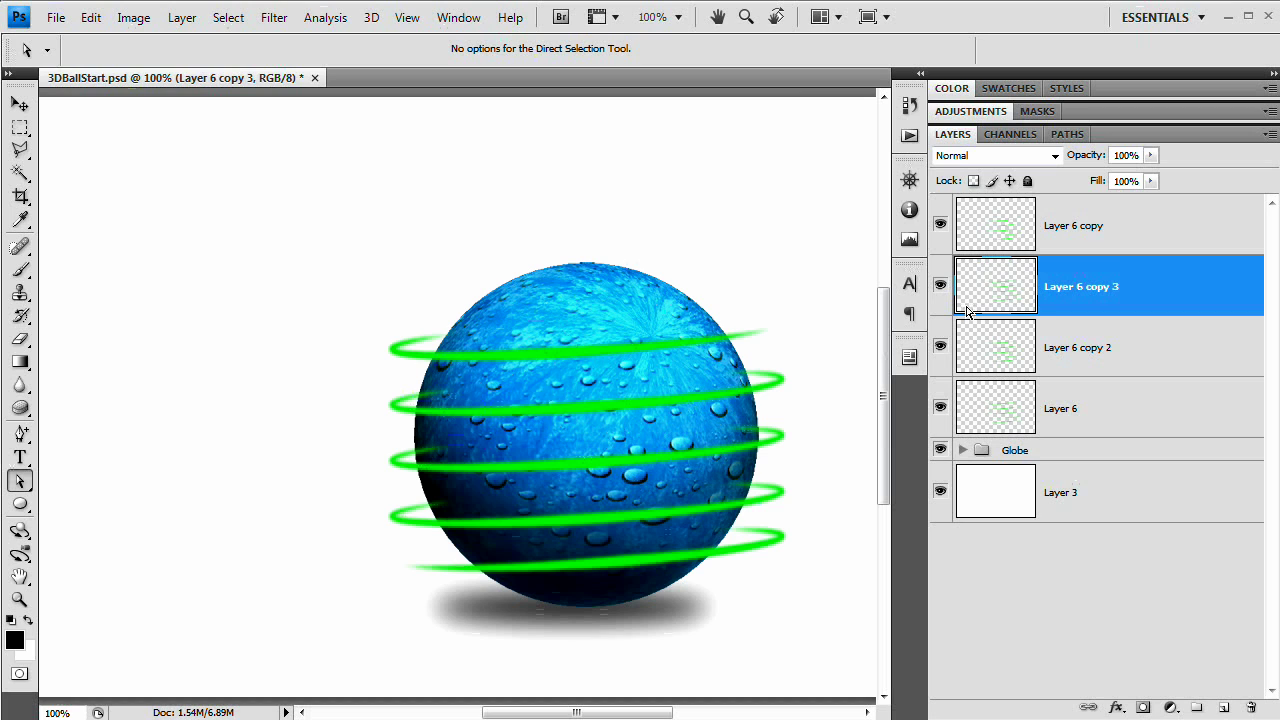
{"action": "left_click", "coordinate": [1032, 405]}
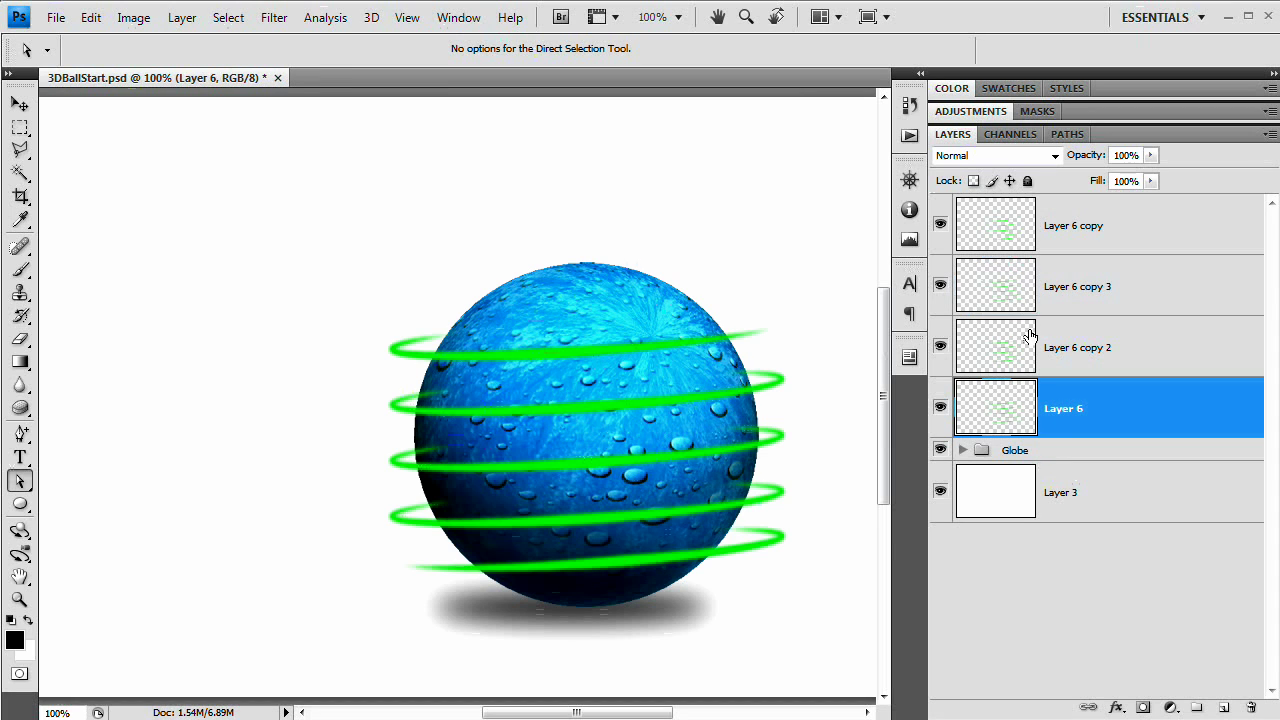
Group the four green ring layers into a folder named Zips and add a white layer mask to it
{"action": "left_click", "coordinate": [1021, 237], "text": "shift"}
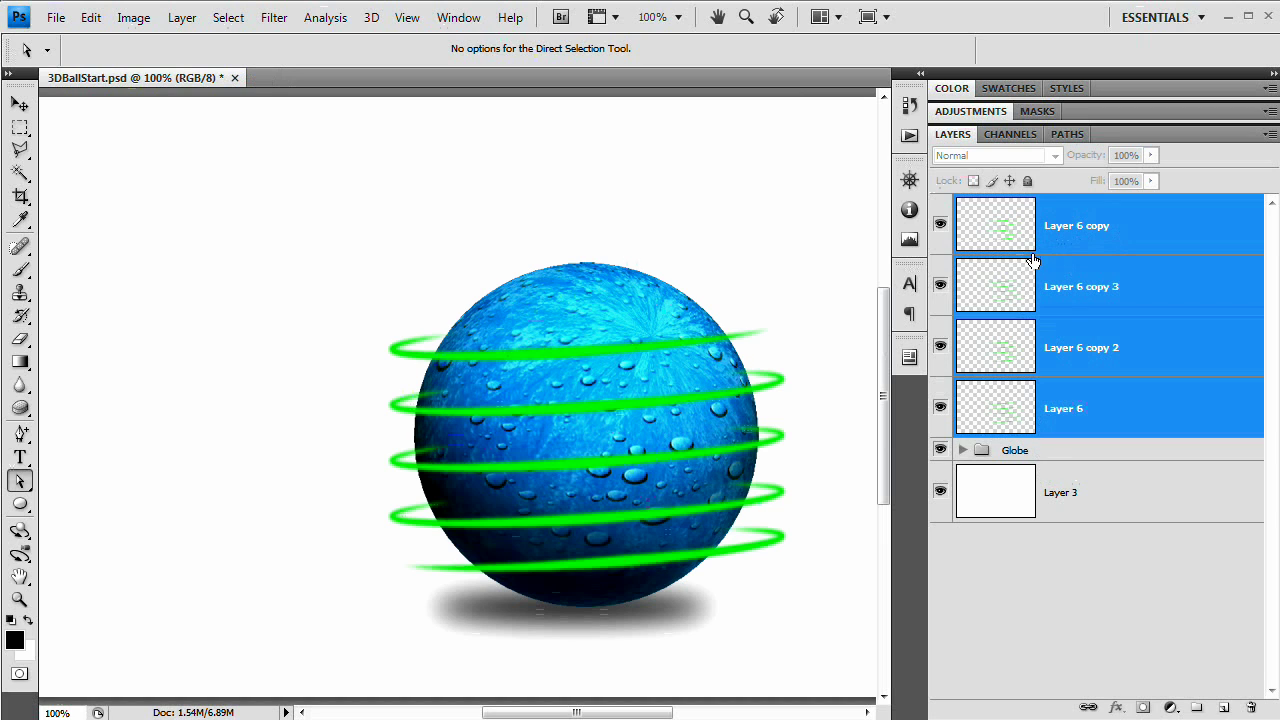
{"action": "key", "text": "ctrl+g"}
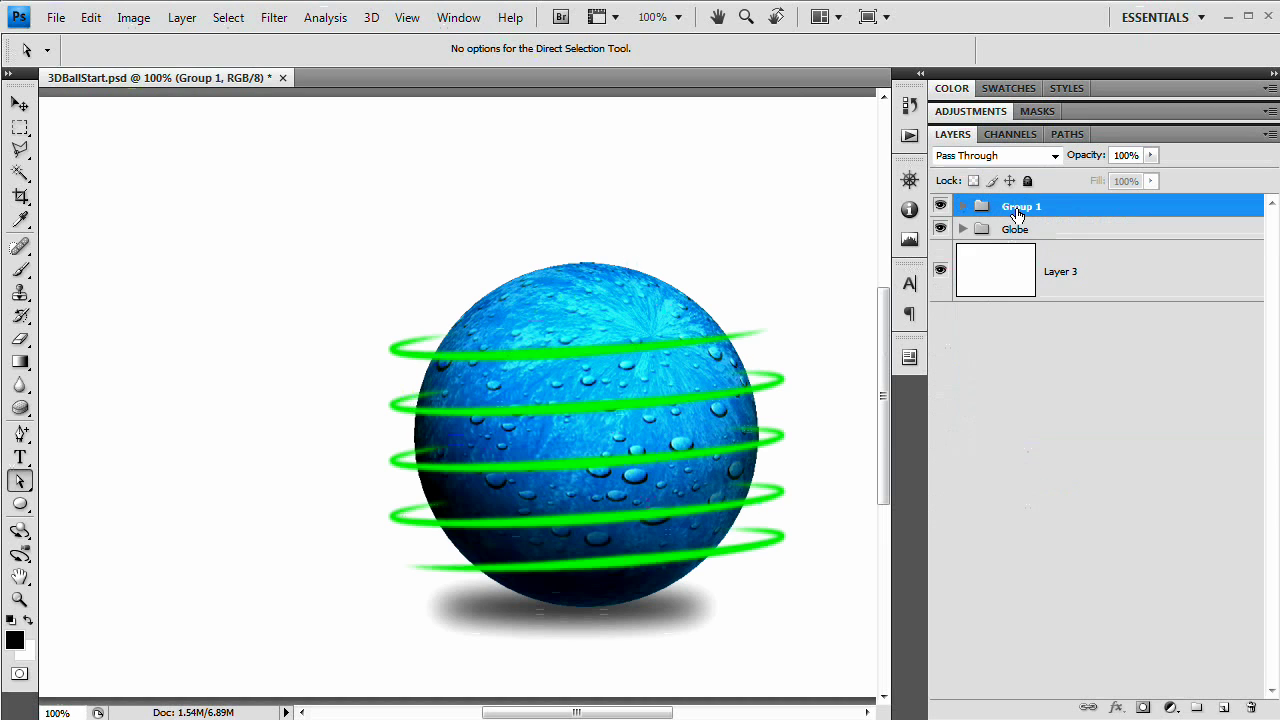
{"action": "double_click", "coordinate": [1022, 208]}
{"action": "type", "text": "z"}
{"action": "key", "text": "Return"}
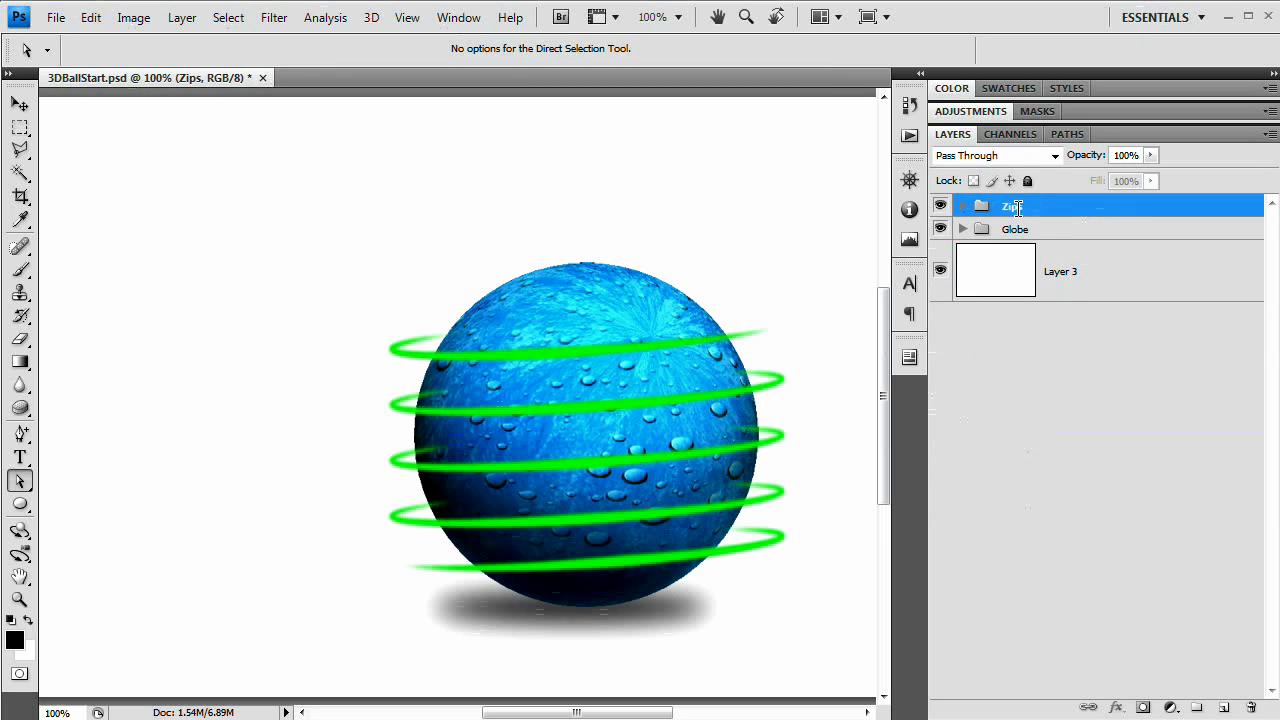
{"action": "left_click", "coordinate": [1144, 708]}
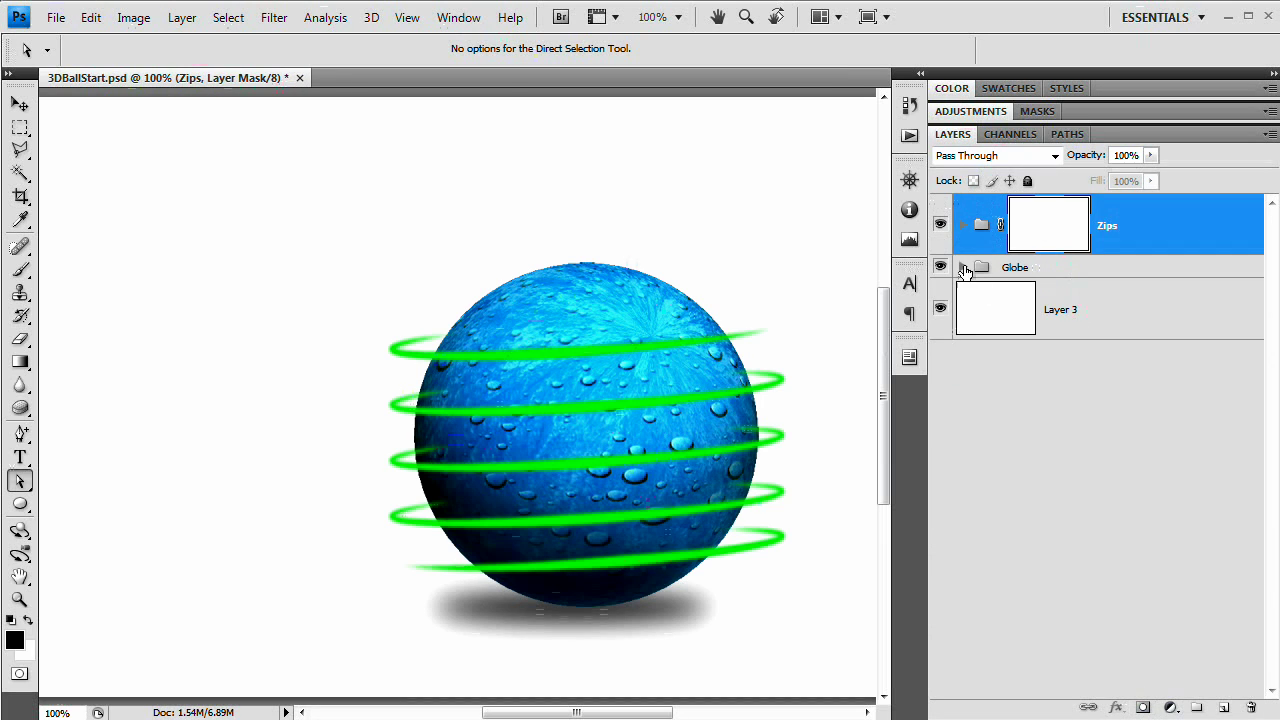
{"action": "left_click", "coordinate": [962, 267]}
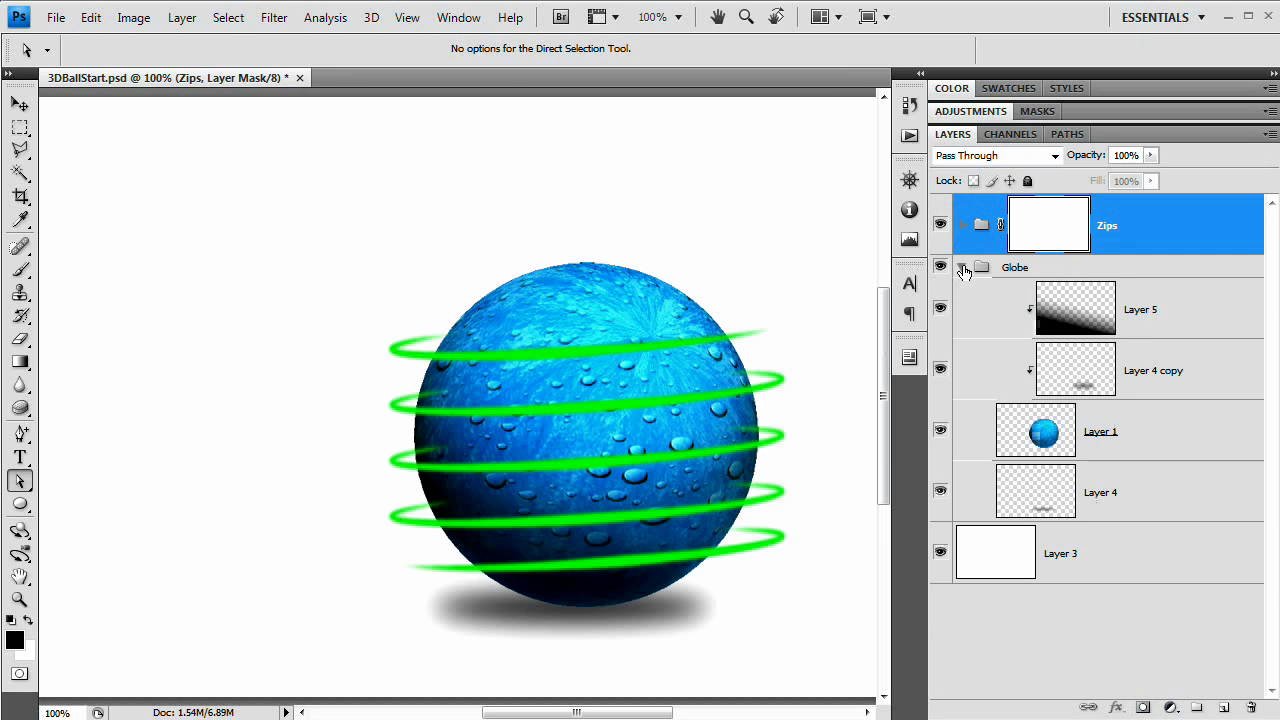
Load Layer 1's globe outline as a selection and zoom in on the globe's upper left edge
{"action": "left_click", "coordinate": [1049, 442], "text": "ctrl"}
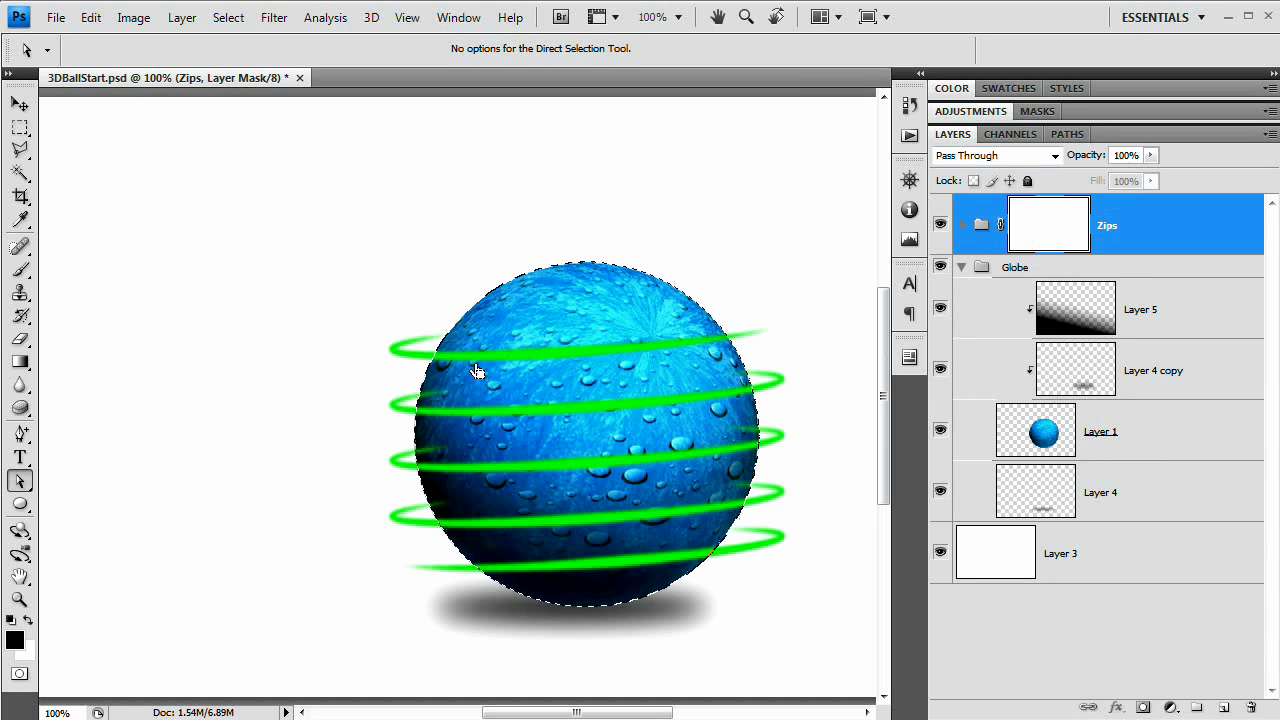
{"action": "left_click", "coordinate": [962, 268]}
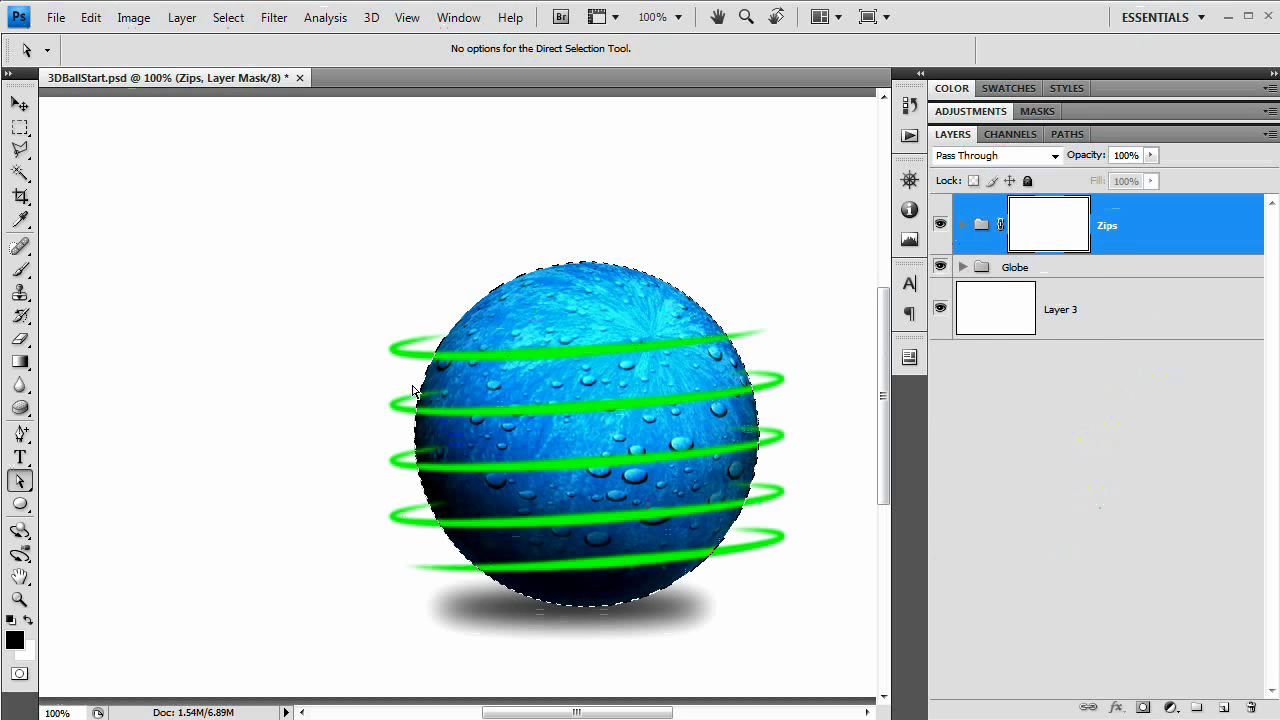
{"action": "key", "text": "z"}
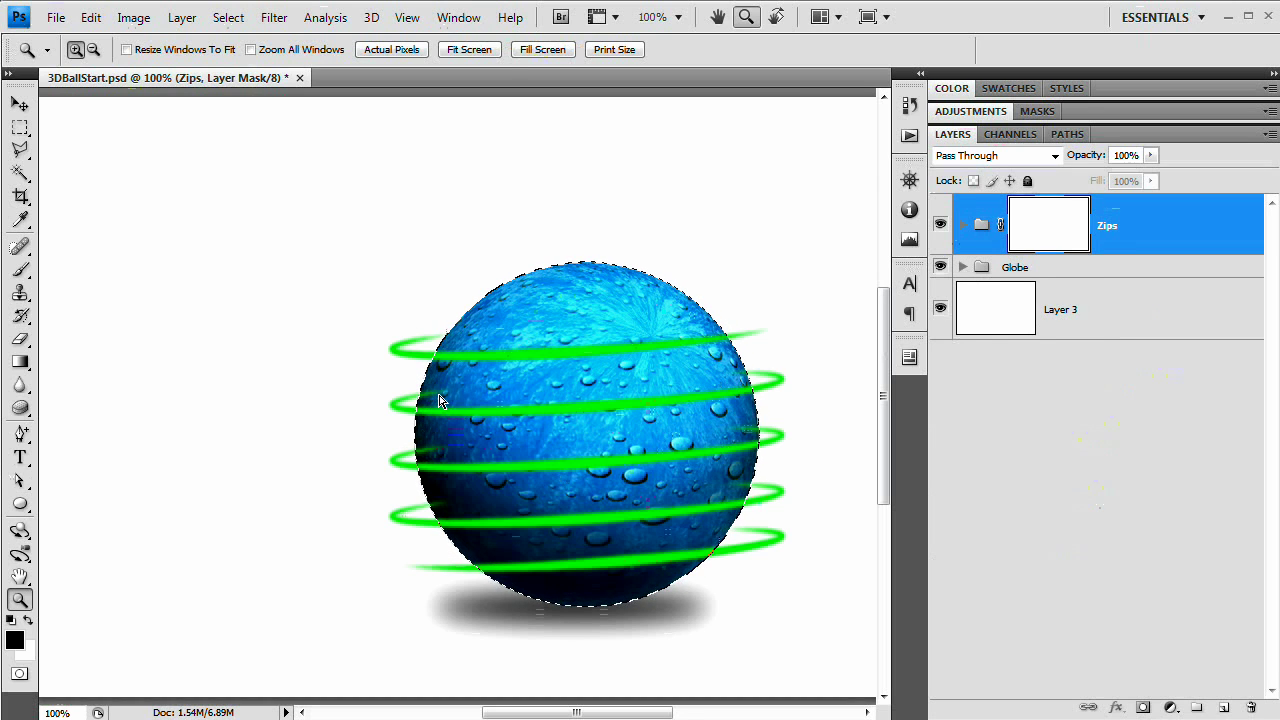
{"action": "left_click", "coordinate": [441, 390]}
{"action": "left_click", "coordinate": [433, 420]}
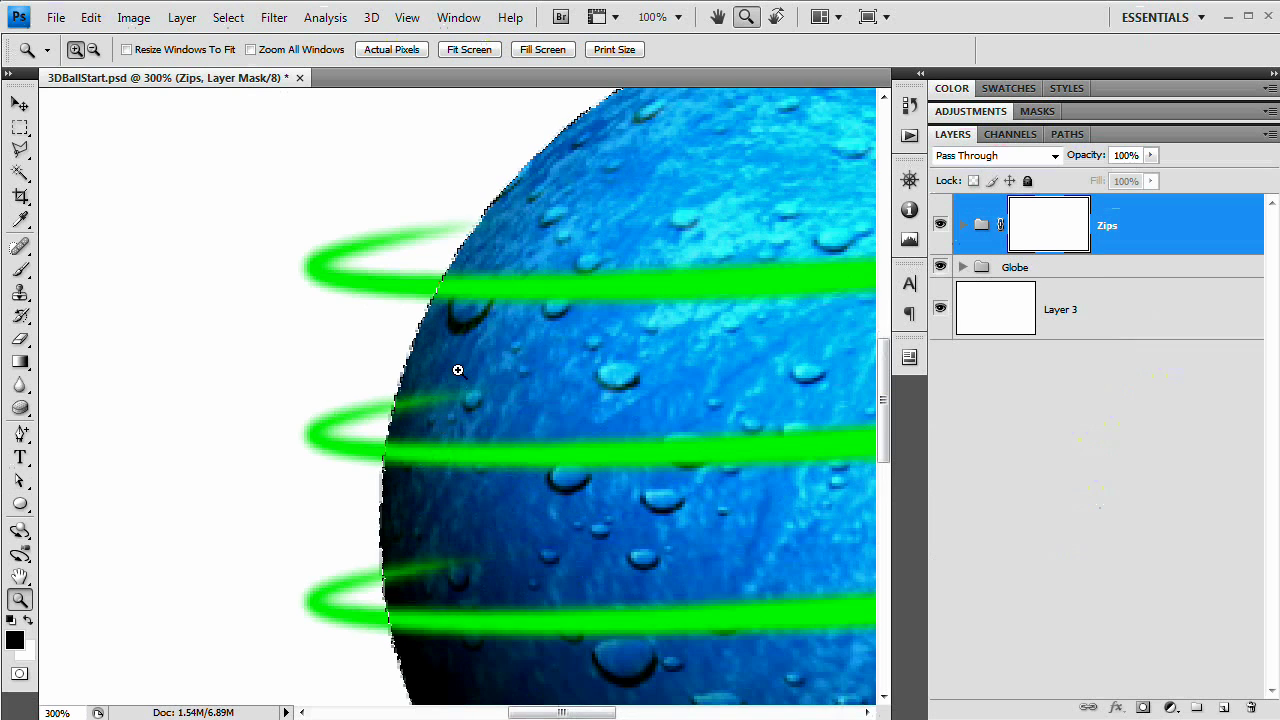
{"action": "left_click_drag", "start_coordinate": [458, 370], "coordinate": [445, 320]}
Paint black with a size 25 brush on the Zips mask to hide rings crossing the globe's edge
{"action": "key", "text": "b"}
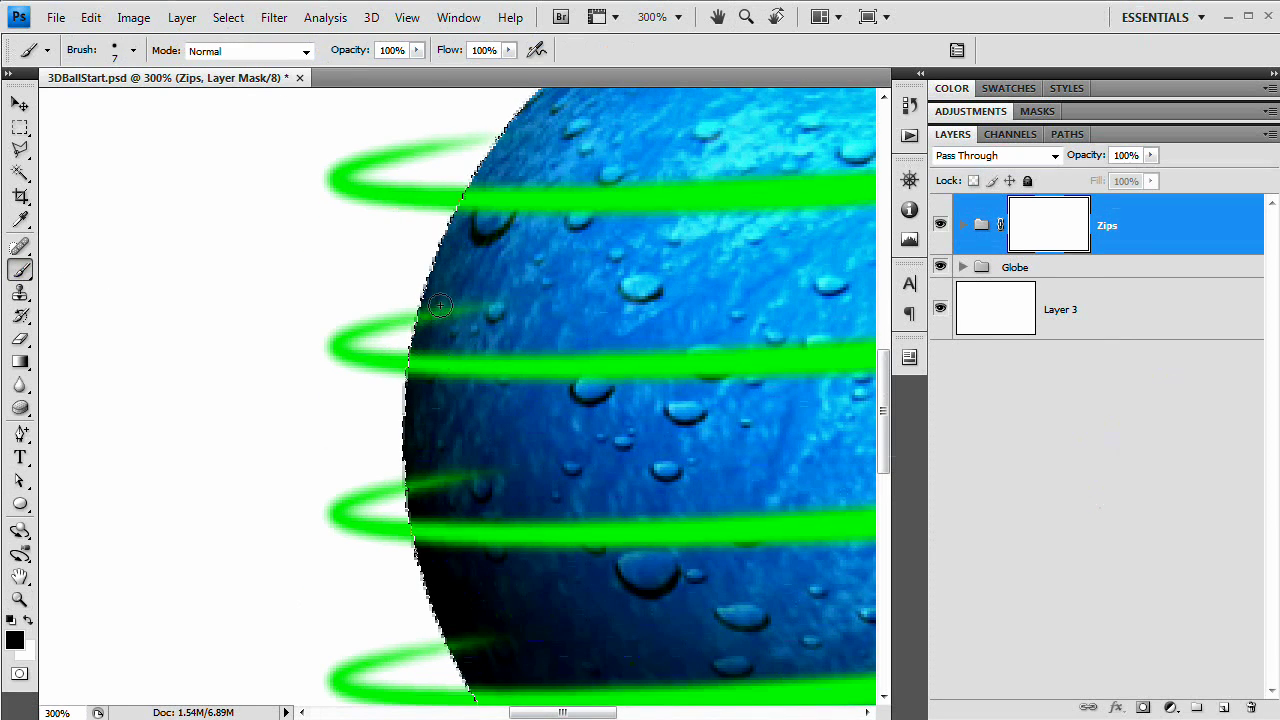
{"action": "key", "text": "bracketright"}
{"action": "key", "text": "bracketright"}
{"action": "key", "text": "bracketright"}
{"action": "key", "text": "bracketright"}
{"action": "key", "text": "bracketright"}
{"action": "key", "text": "bracketright"}
{"action": "left_click_drag", "start_coordinate": [442, 307], "coordinate": [423, 286]}
{"action": "mouse_move", "coordinate": [440, 480]}
{"action": "left_mouse_down"}
{"action": "mouse_move", "coordinate": [451, 457]}
{"action": "mouse_move", "coordinate": [429, 460]}
{"action": "mouse_move", "coordinate": [451, 470]}
{"action": "mouse_move", "coordinate": [447, 452]}
{"action": "left_mouse_up"}
{"action": "left_click_drag", "start_coordinate": [471, 549], "coordinate": [443, 494]}
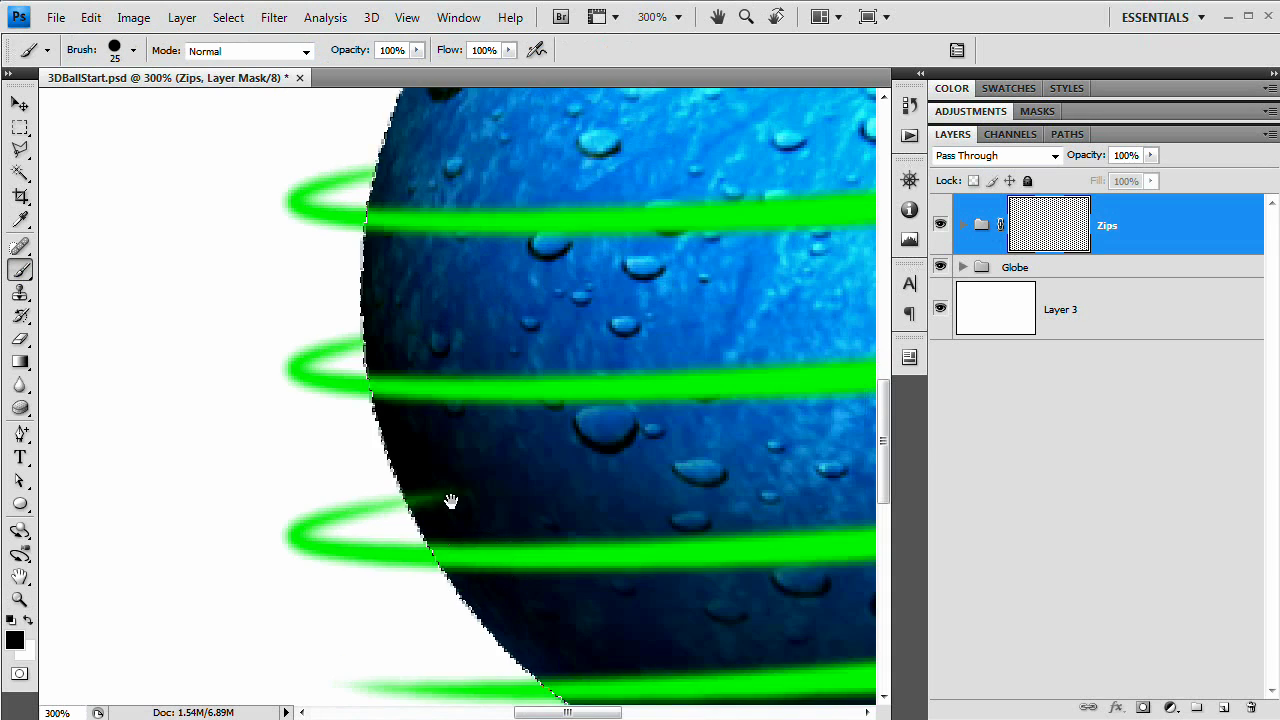
{"action": "left_click_drag", "start_coordinate": [420, 449], "coordinate": [503, 380]}
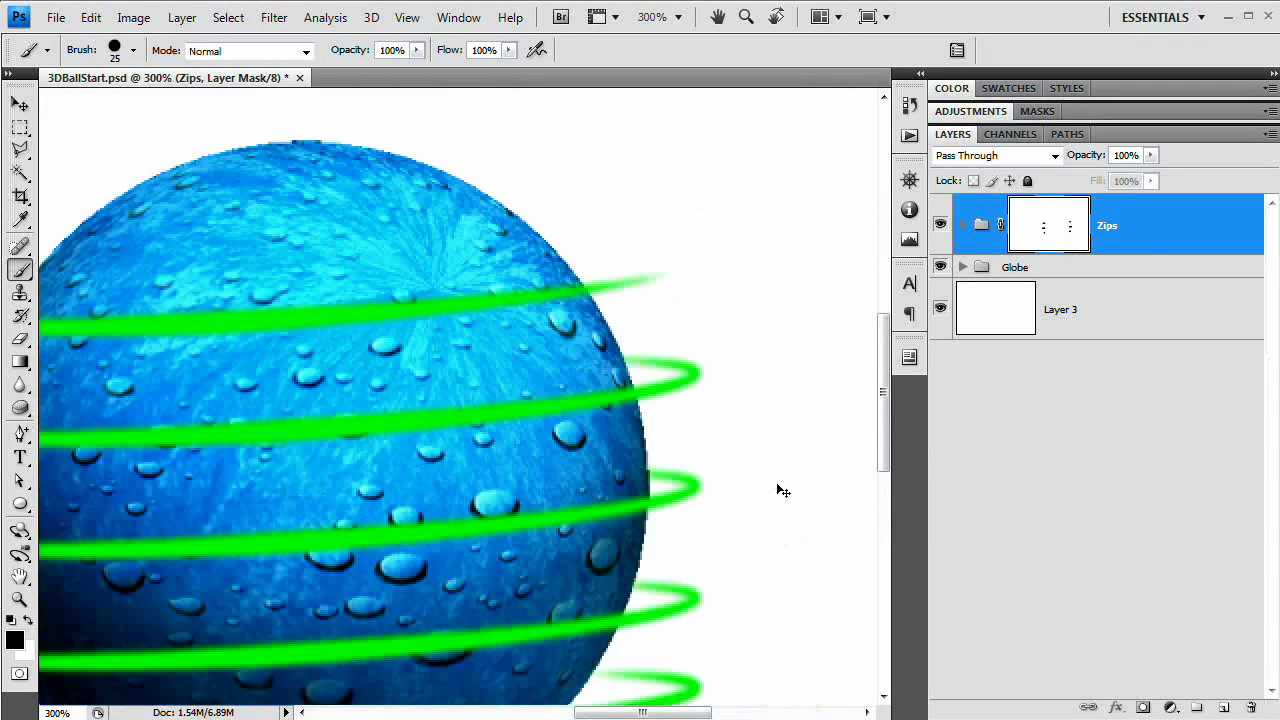
Zoom out, return to 100% view and recentre the globe to review the rings wrapping behind it
{"action": "key", "text": "ctrl+minus"}
{"action": "key", "text": "ctrl+minus"}
{"action": "key", "text": "ctrl+minus"}
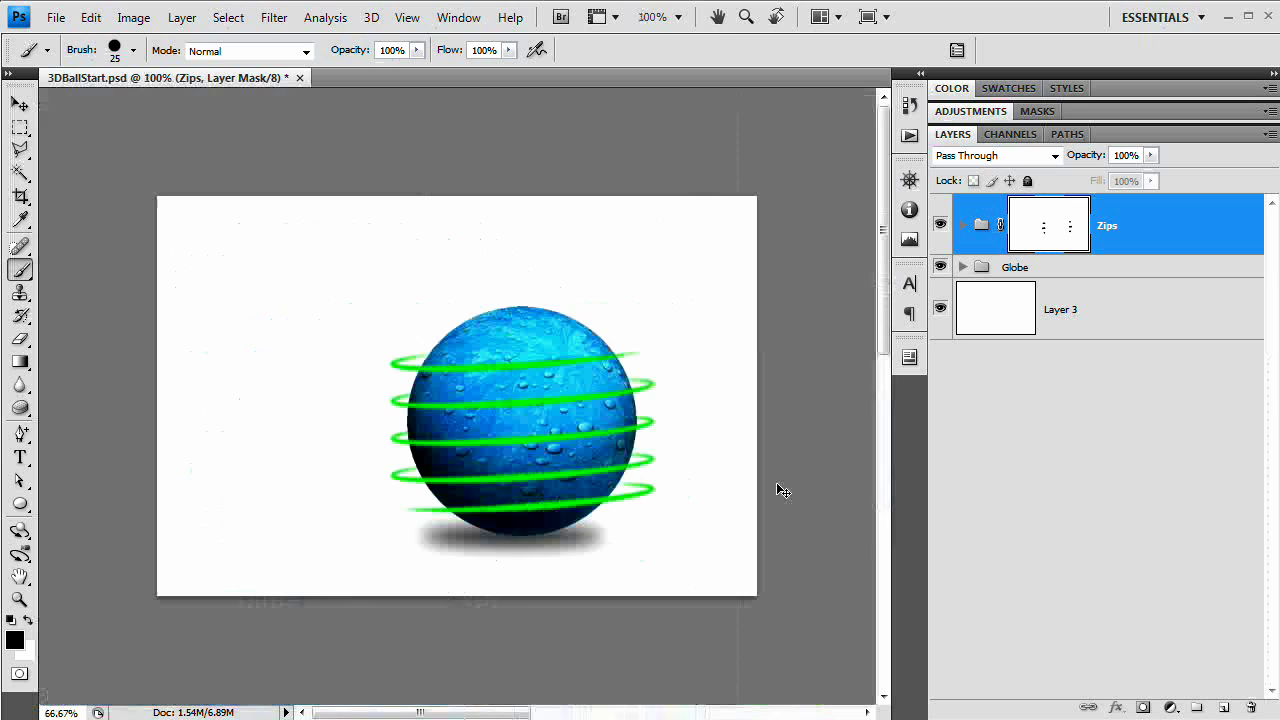
{"action": "key", "text": "ctrl+plus"}
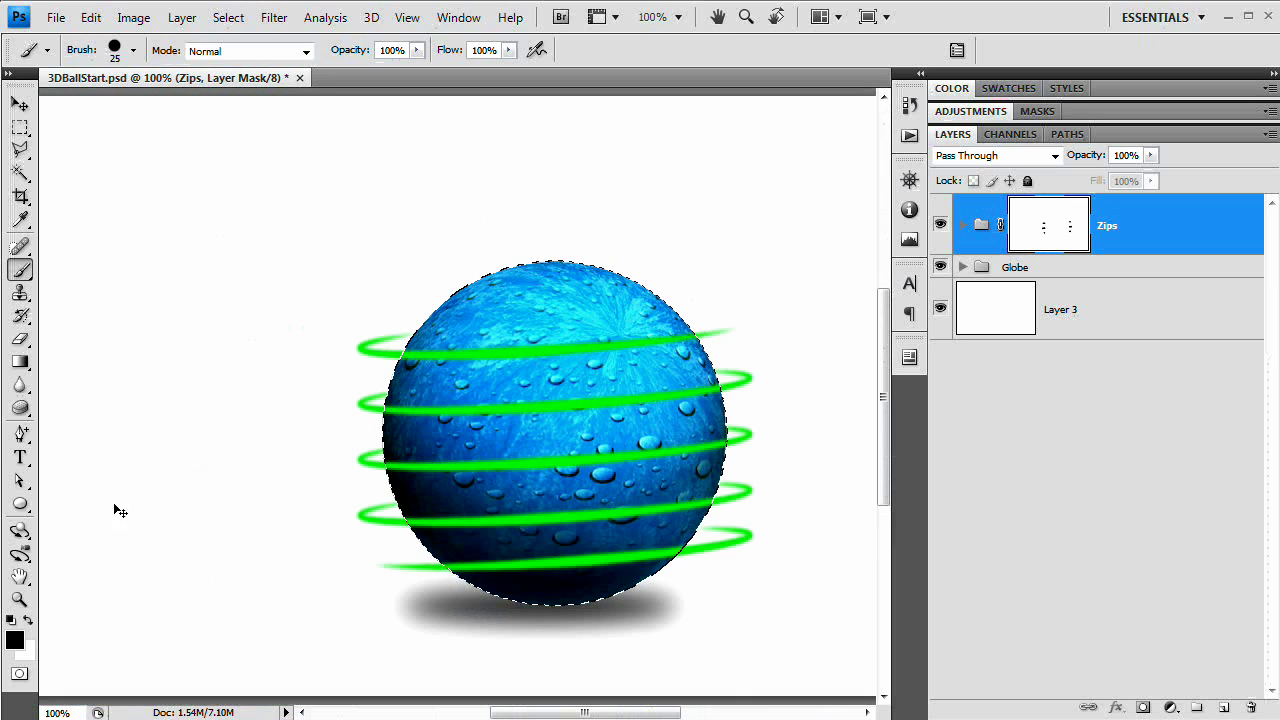
{"action": "left_click_drag", "start_coordinate": [584, 396], "coordinate": [604, 374]}
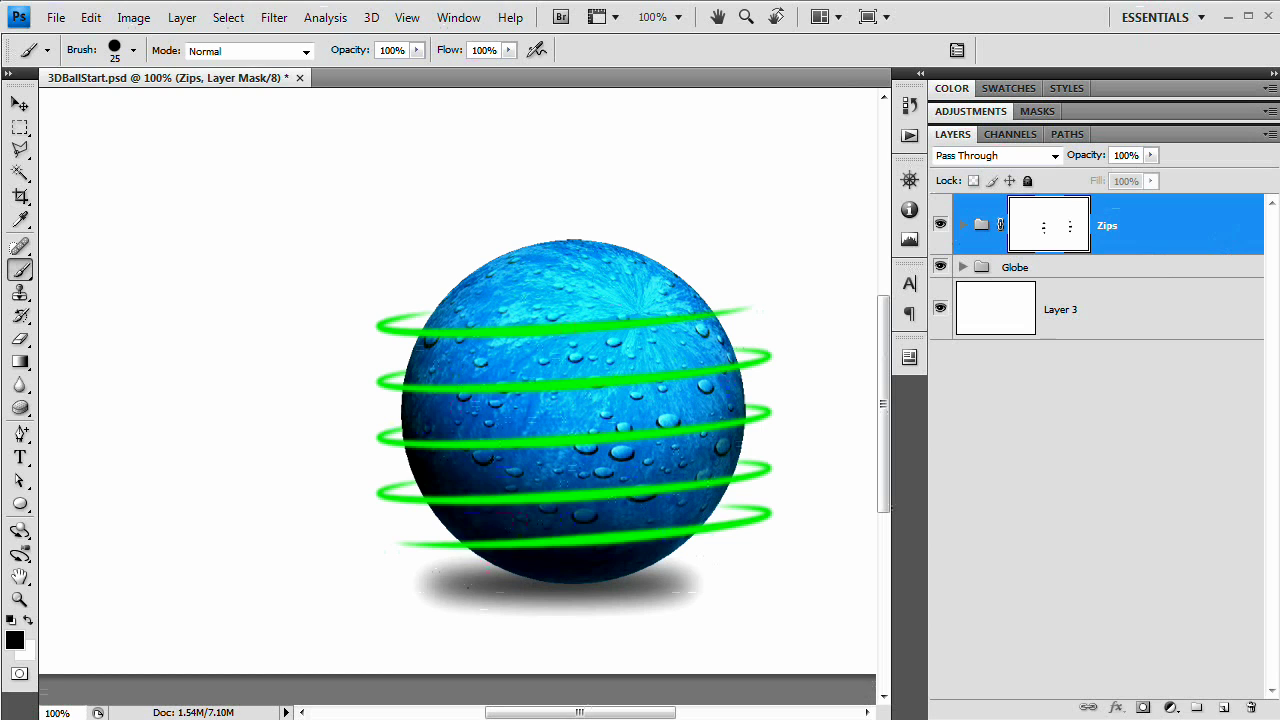